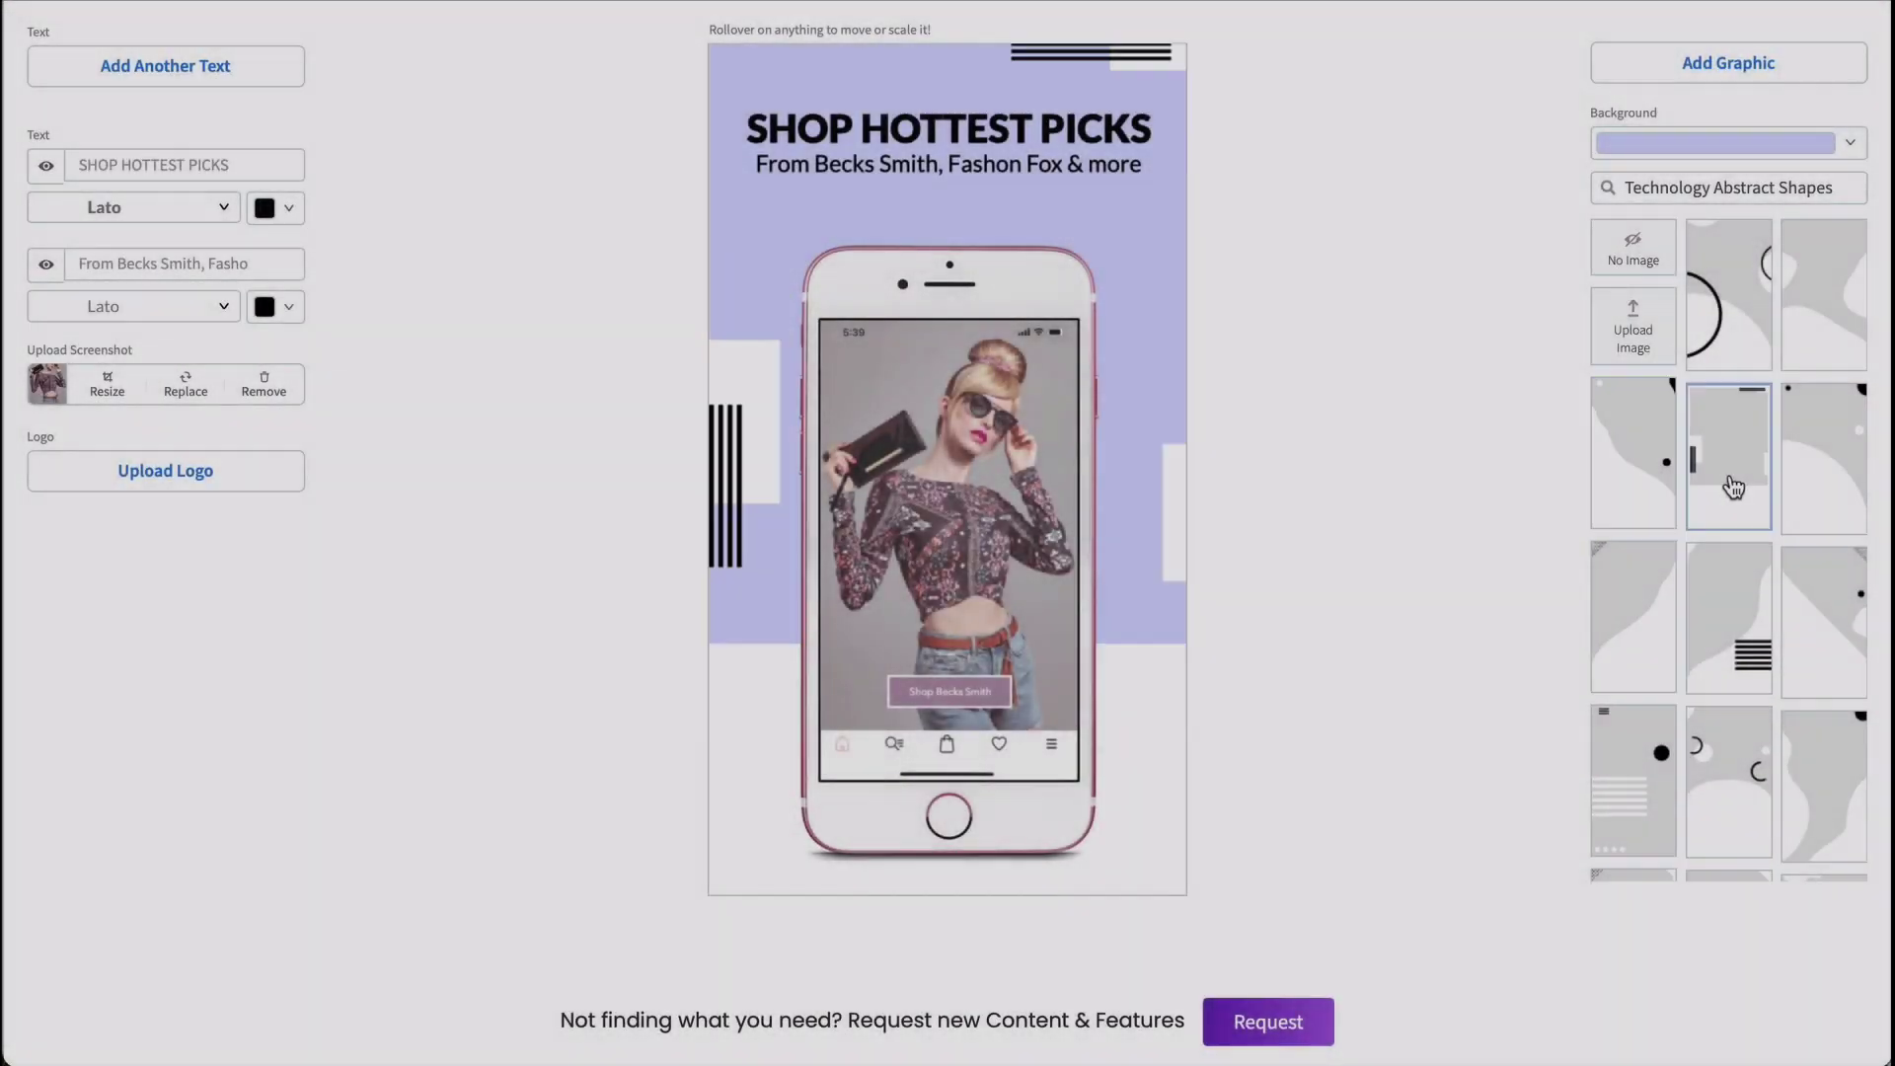
# Try two different abstract background shapes on the iPhone mockup
pyautogui.scroll(-1, 1771, 476)
pyautogui.click(1757, 494)
pyautogui.click(1745, 505)
# Cycle the background colour through blue, purple and red, ending on dark magenta
pyautogui.click(1727, 143)
pyautogui.click(1739, 318)
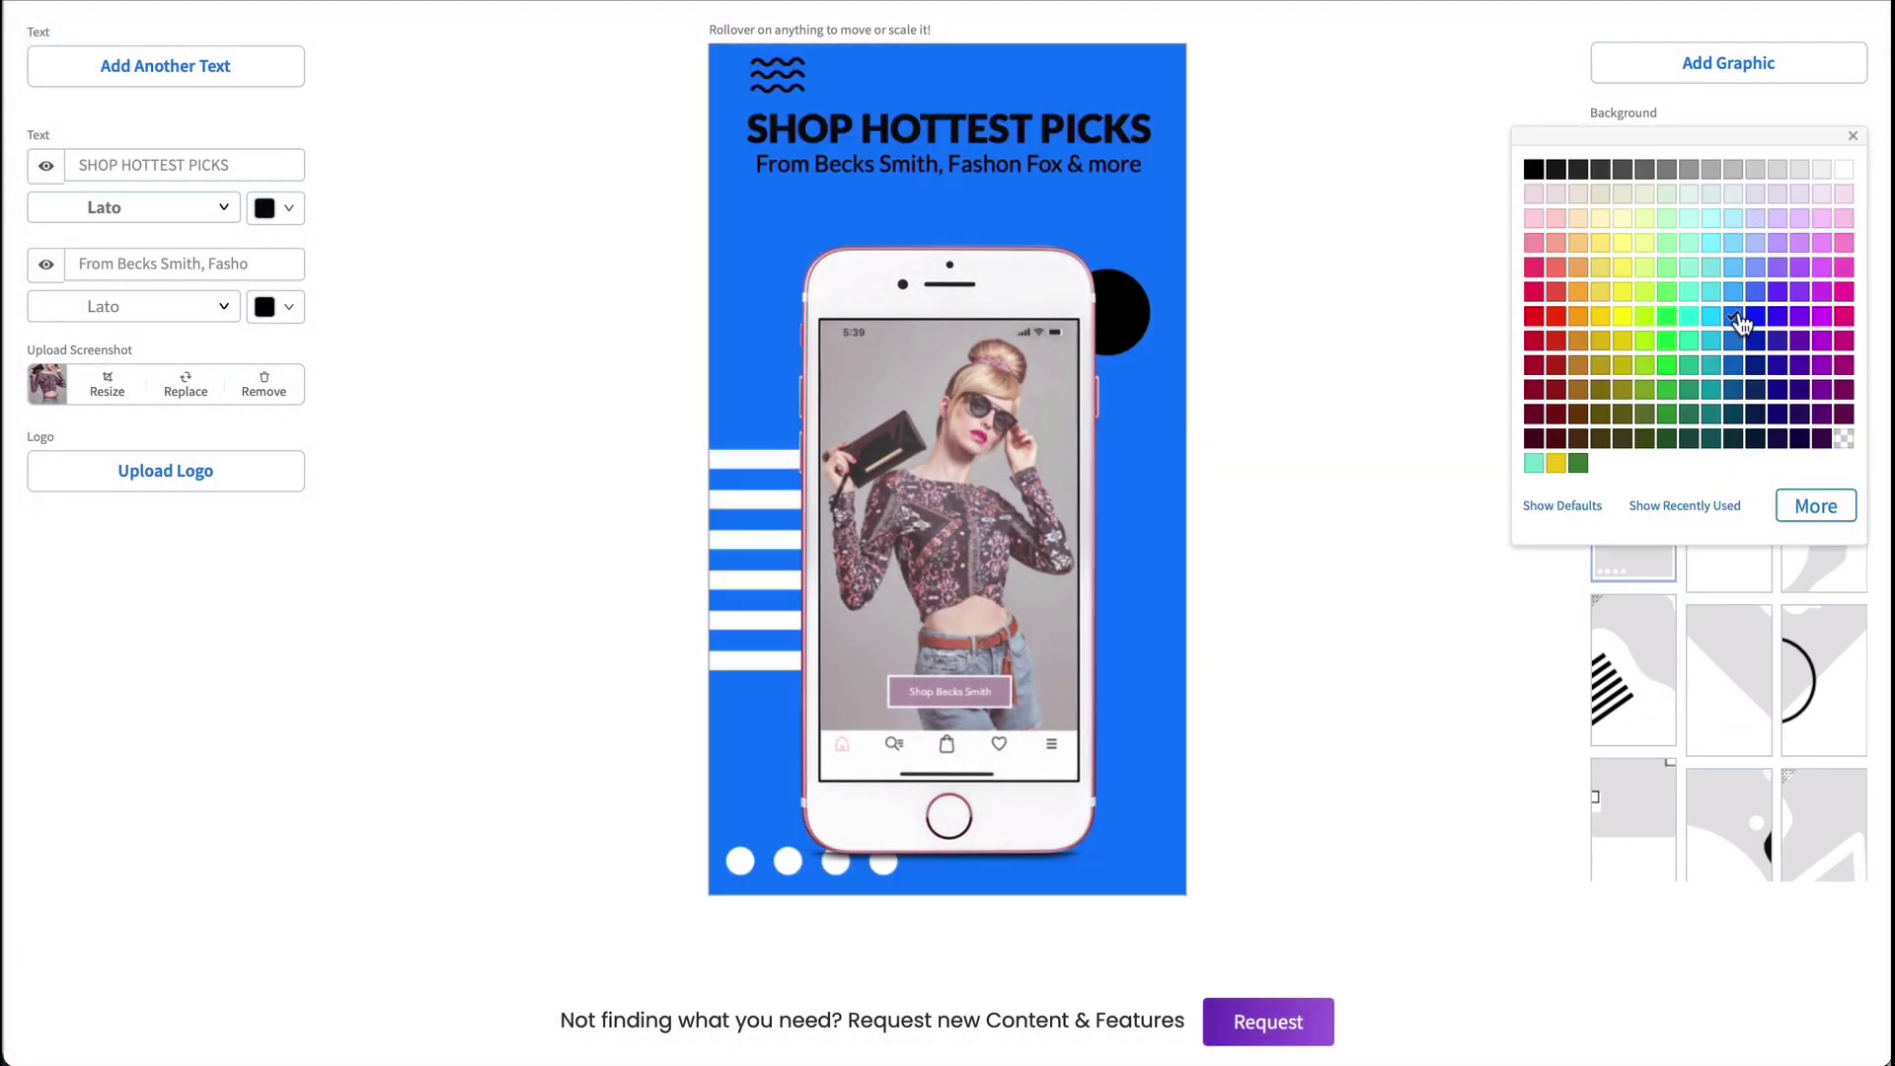
pyautogui.click(1777, 316)
pyautogui.click(1556, 316)
pyautogui.click(1844, 385)
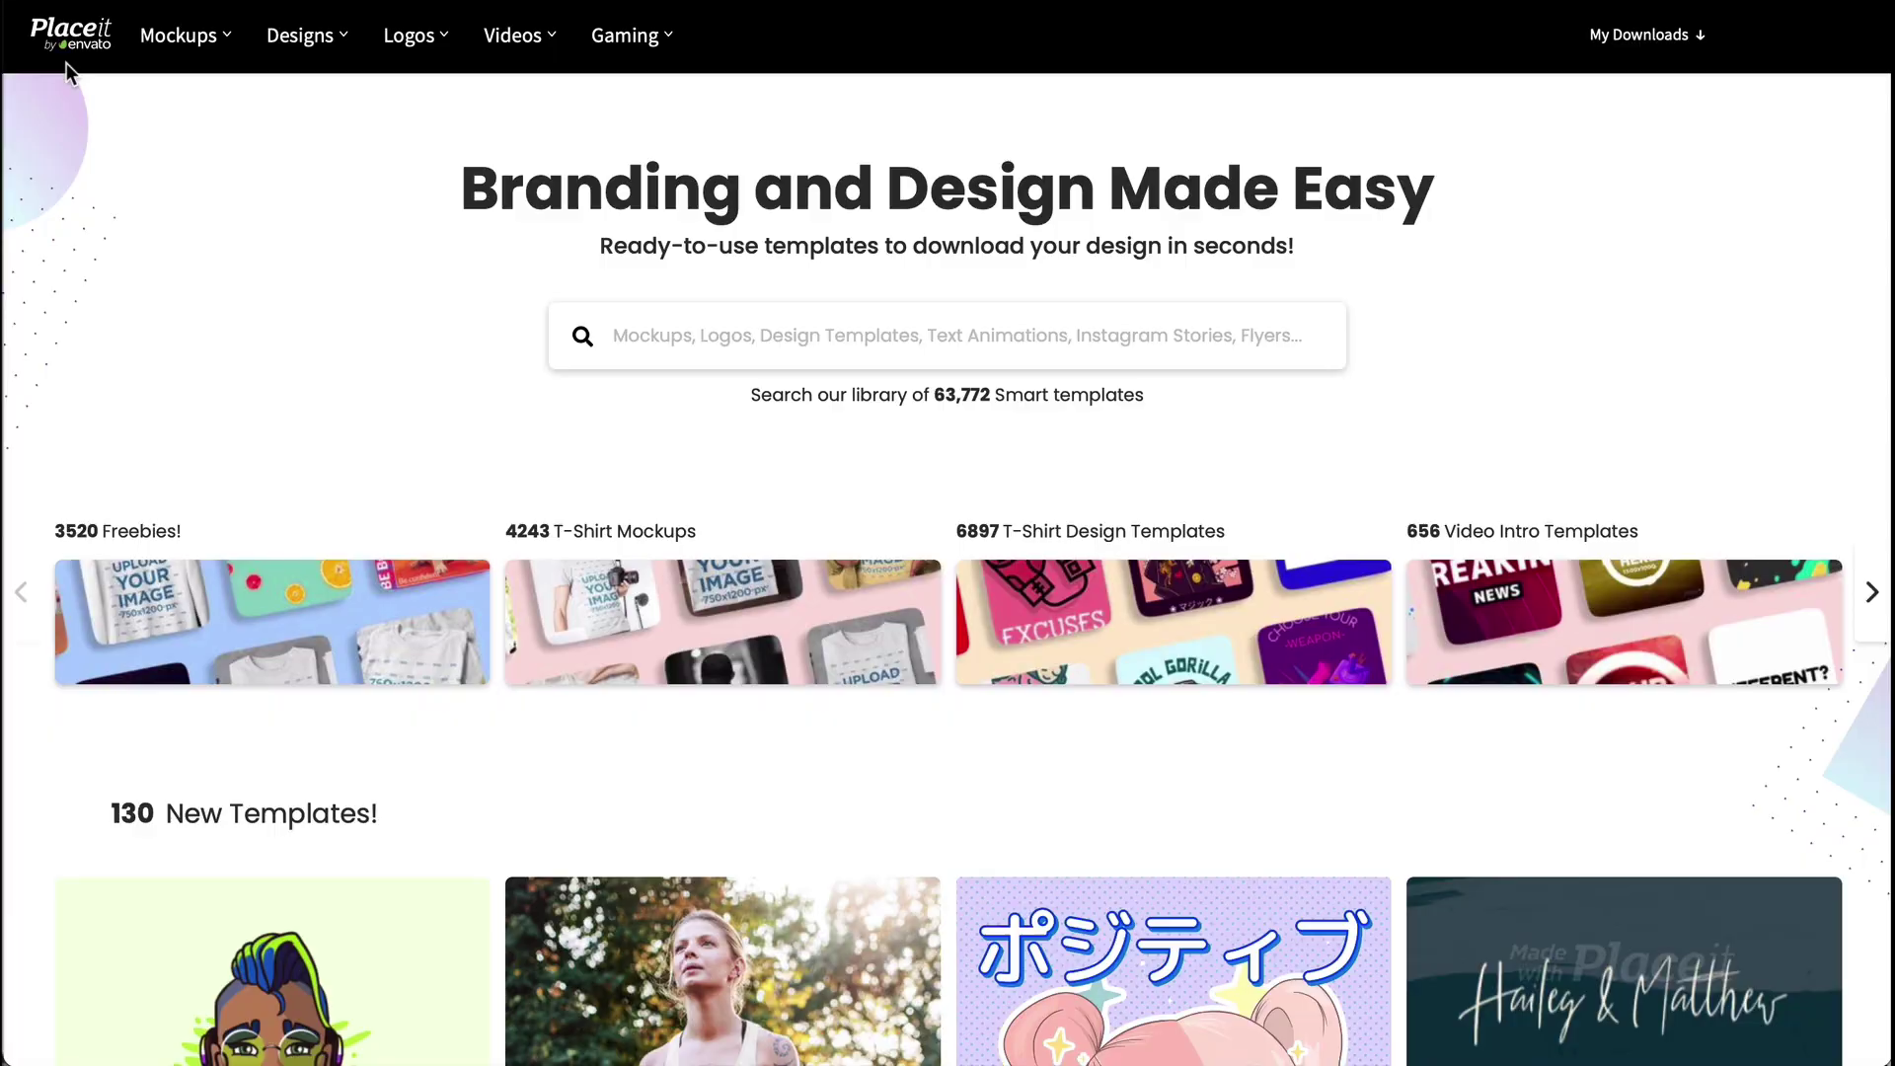
# Go to Mockups > App Store Screenshots and browse the template results
pyautogui.click(192, 49)
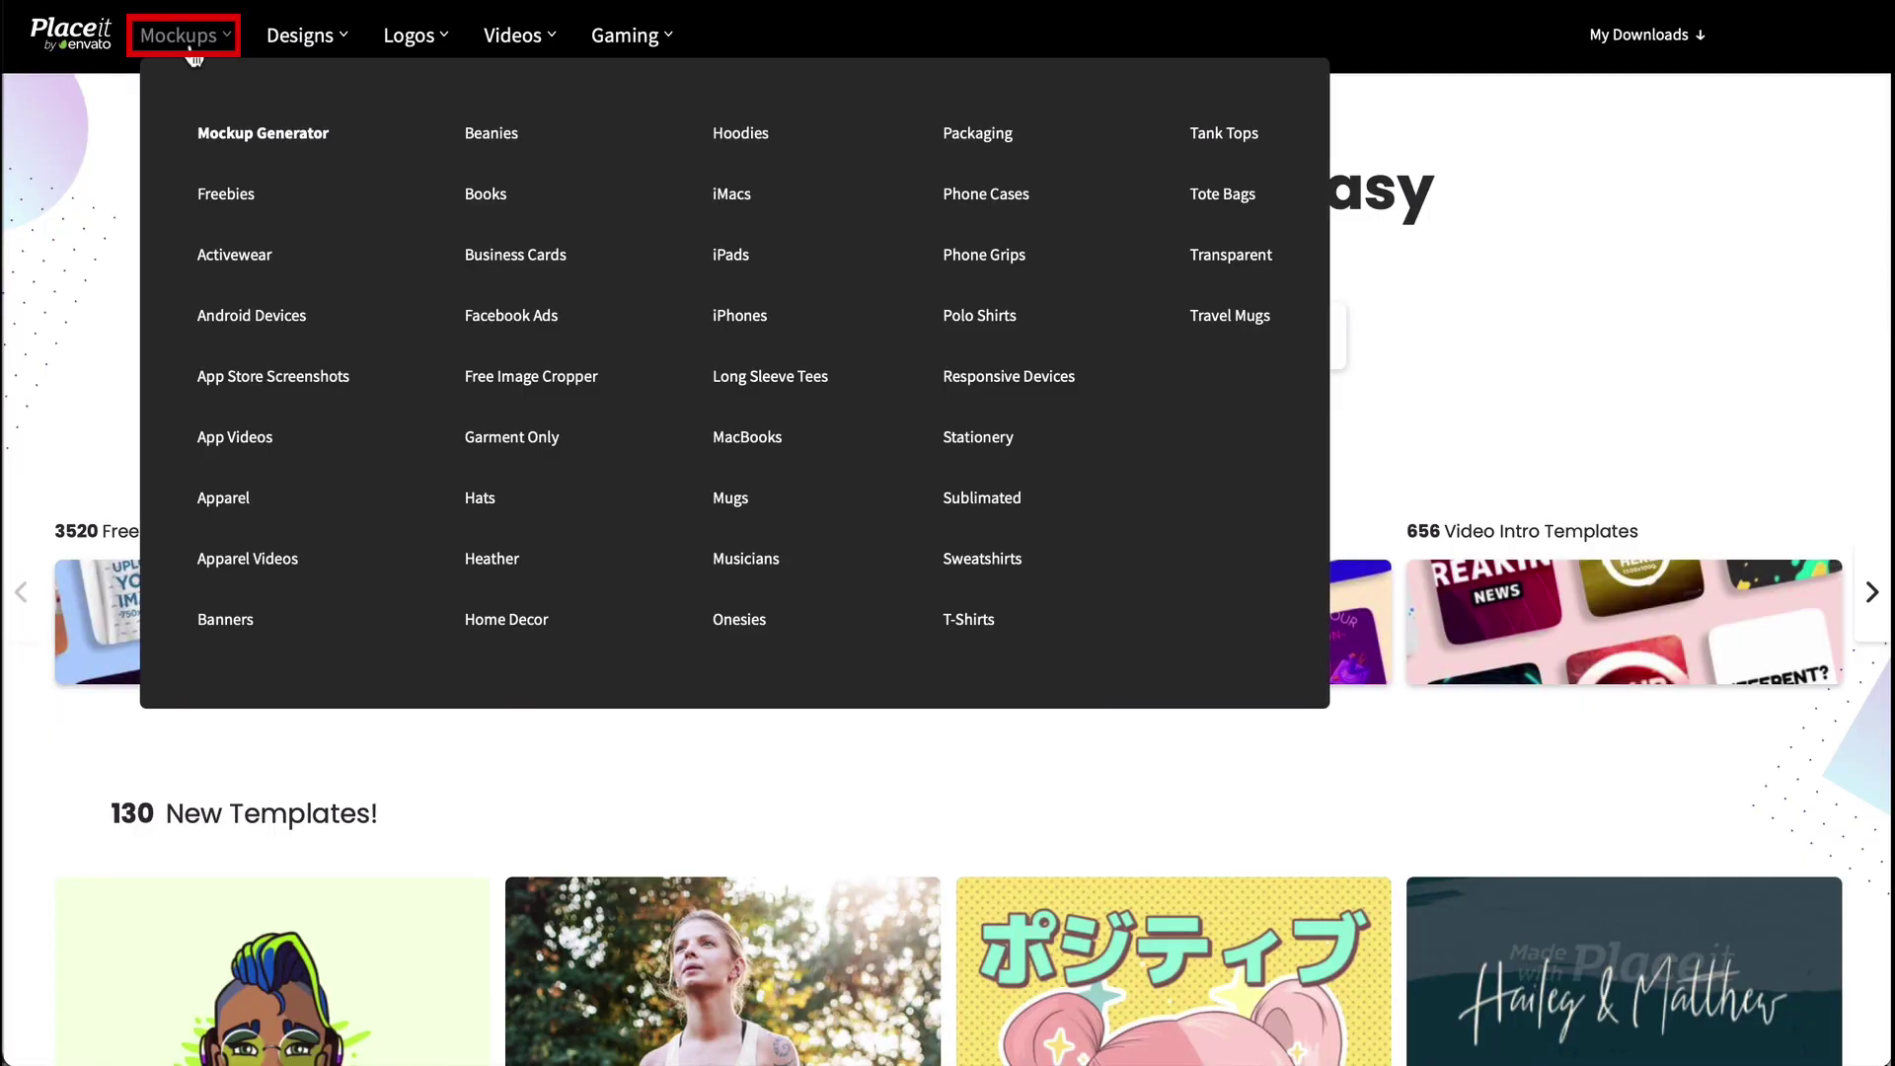
pyautogui.click(190, 383)
pyautogui.scroll(-5, 685, 458)
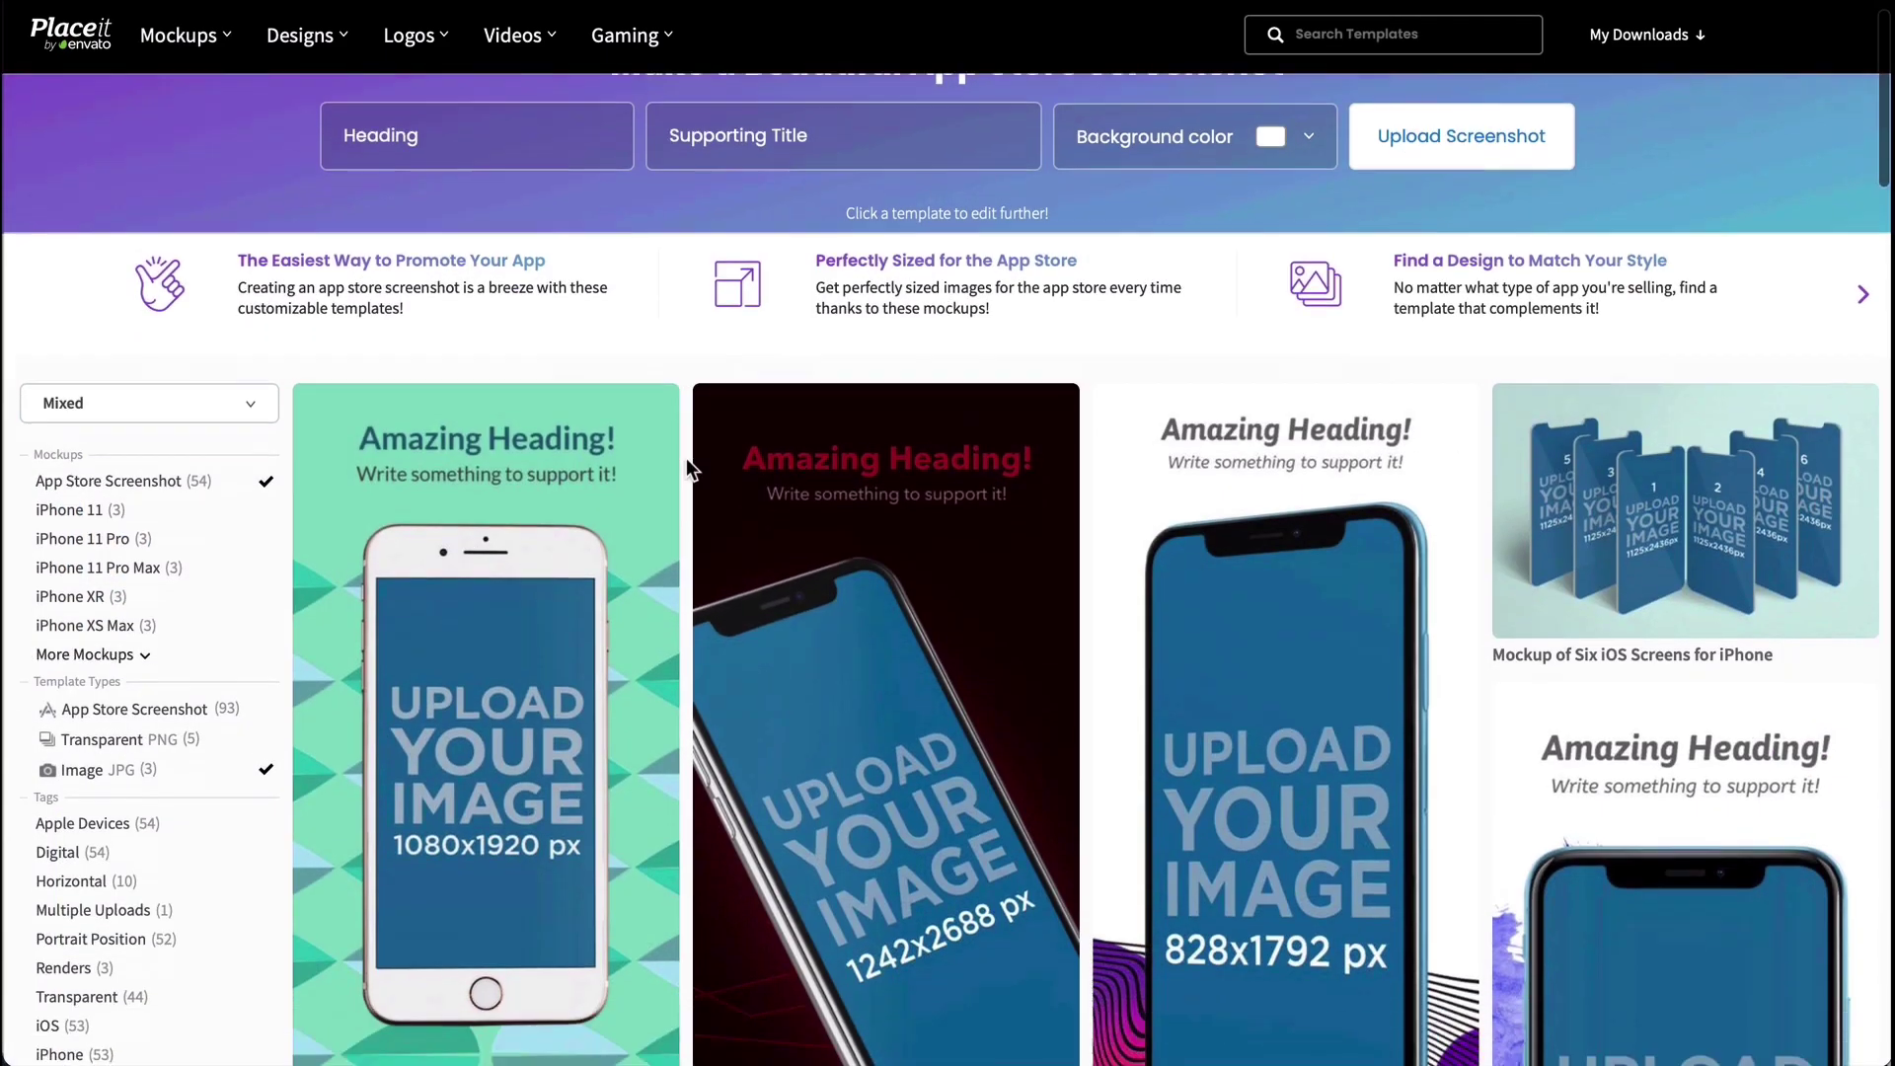
pyautogui.scroll(-6, 685, 458)
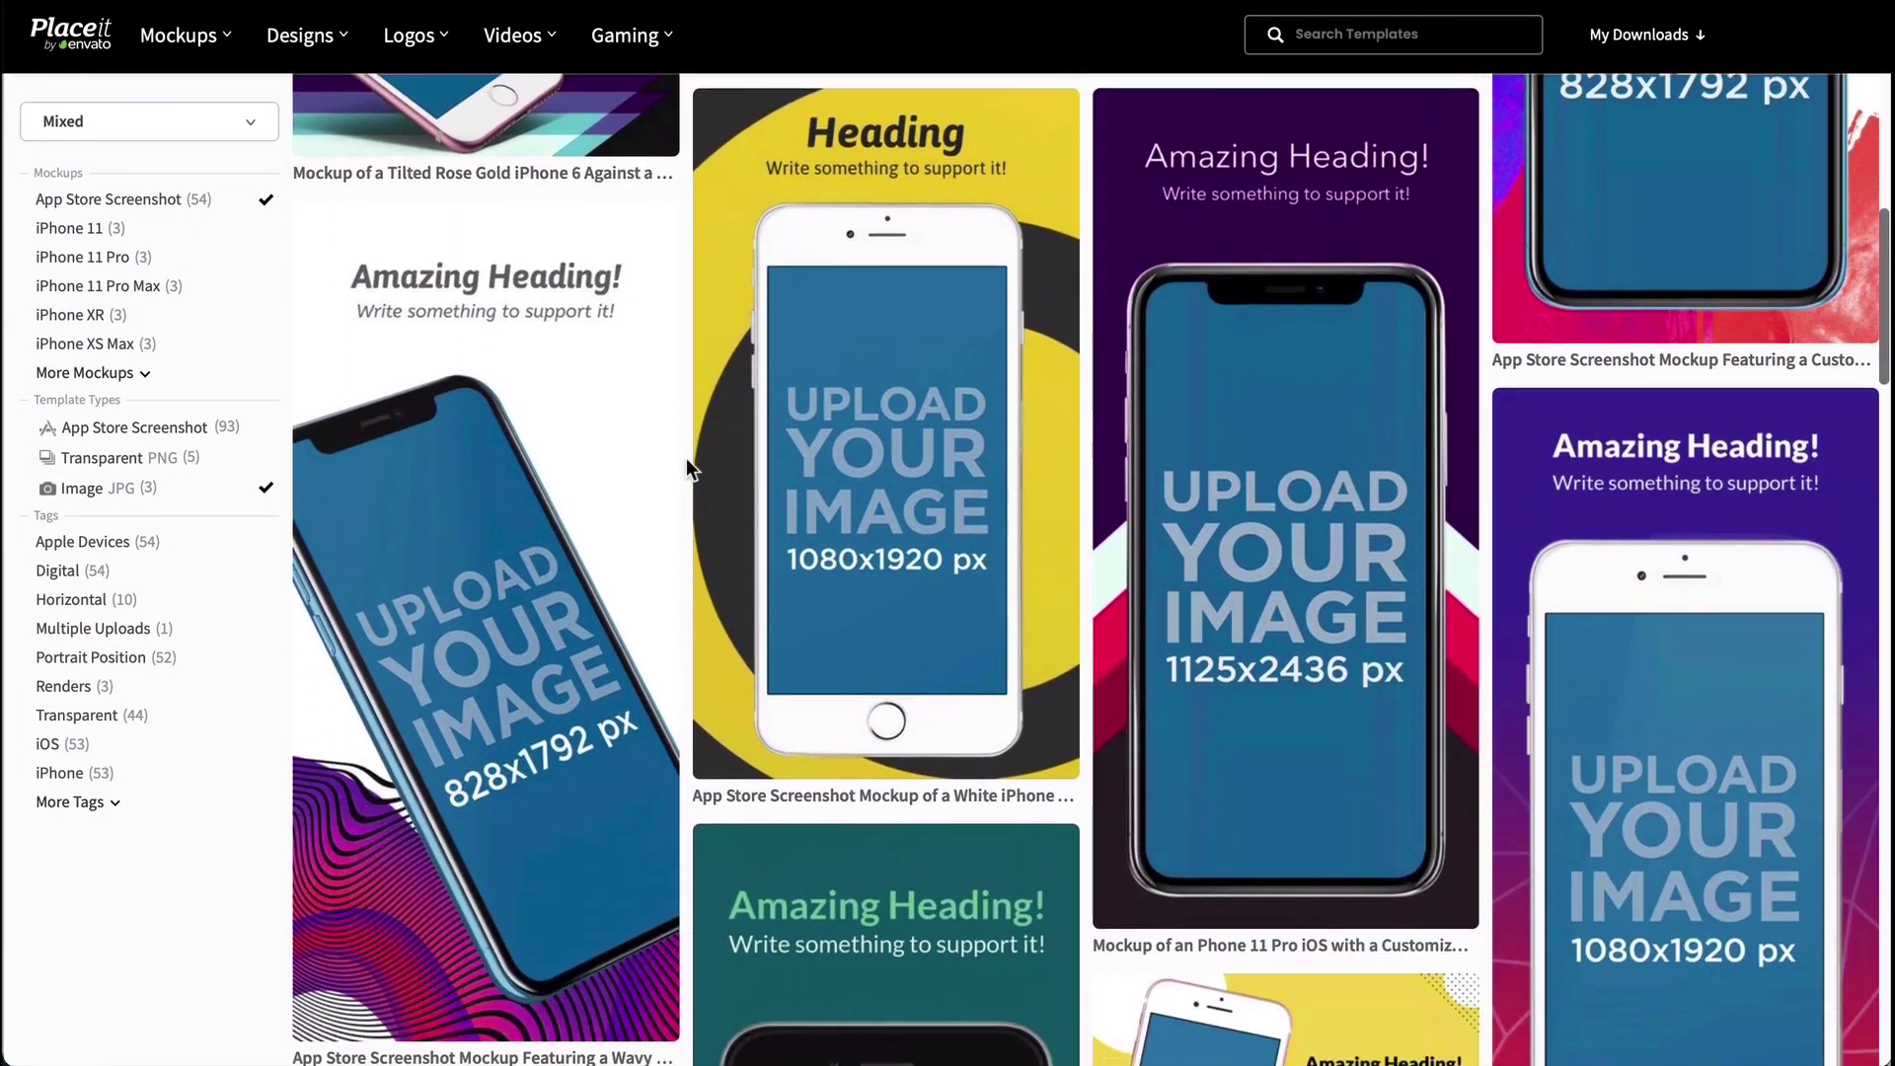
pyautogui.scroll(-4, 688, 464)
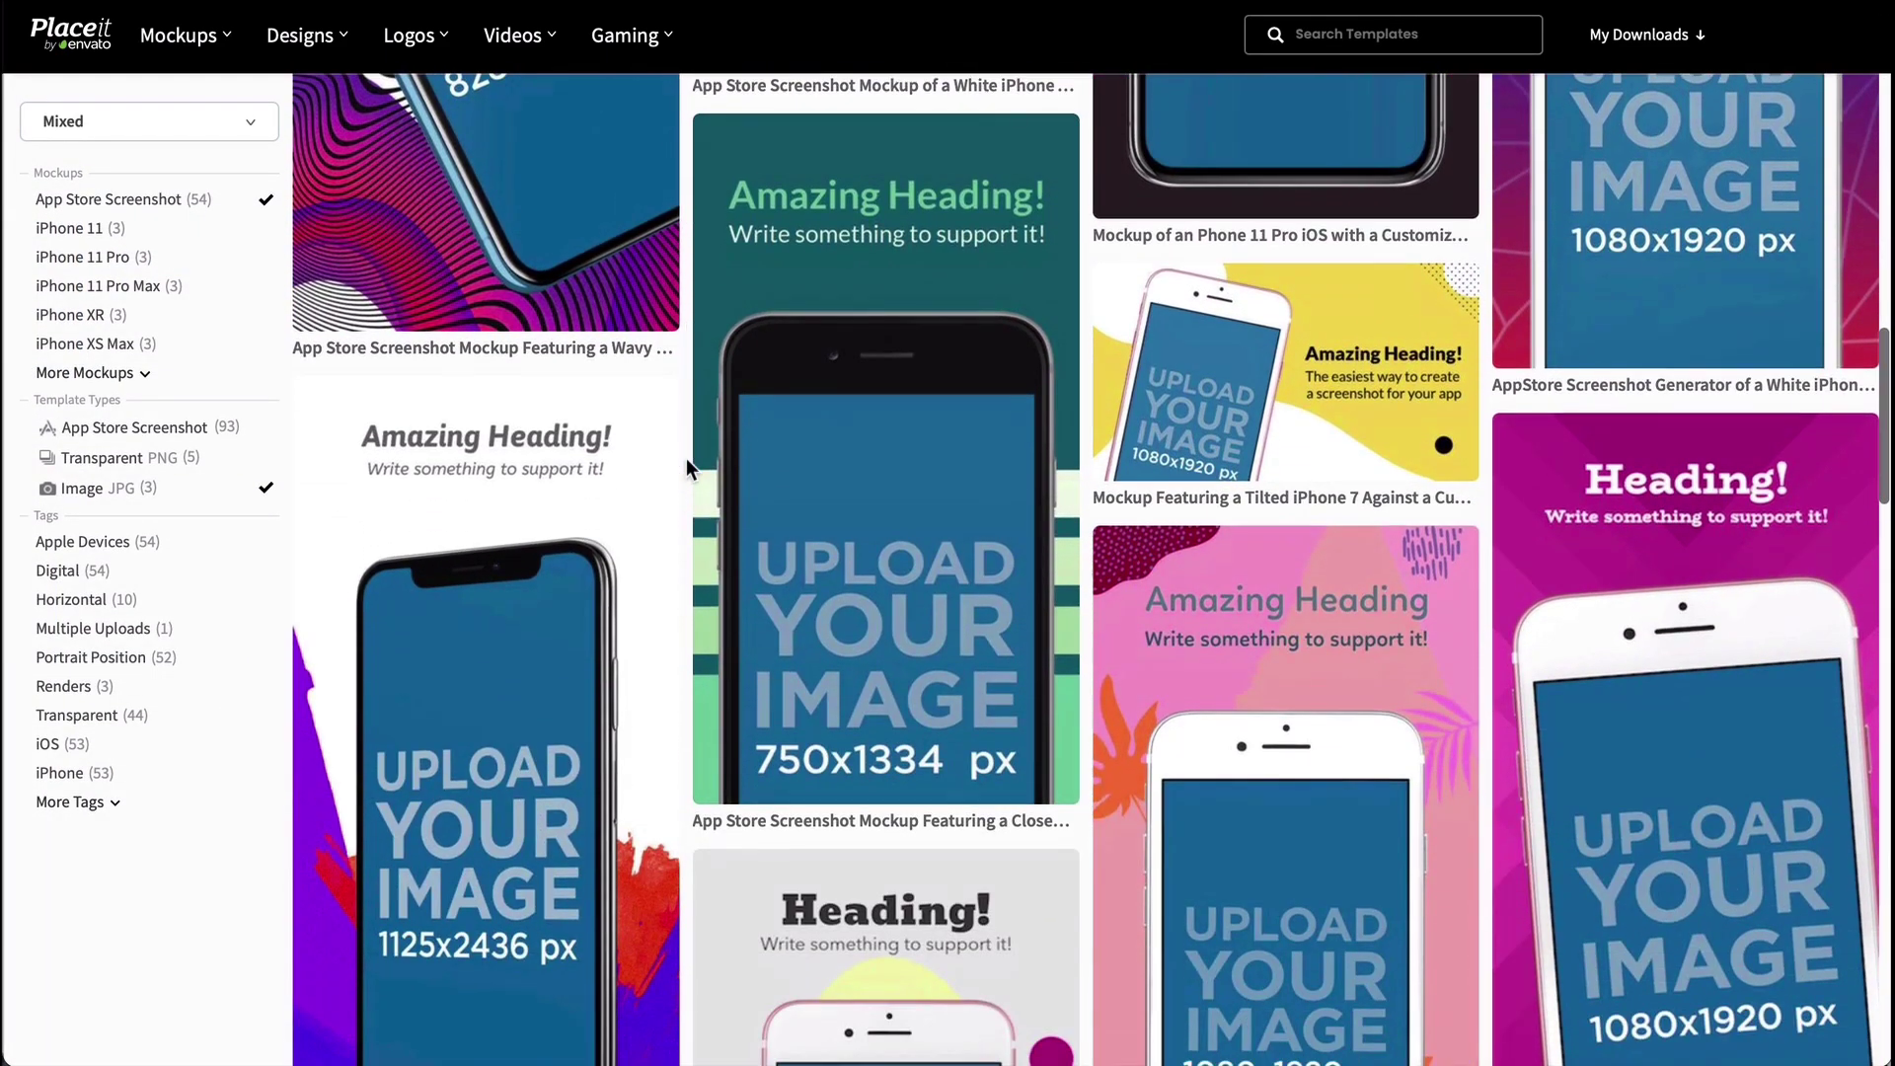
pyautogui.scroll(10, 685, 458)
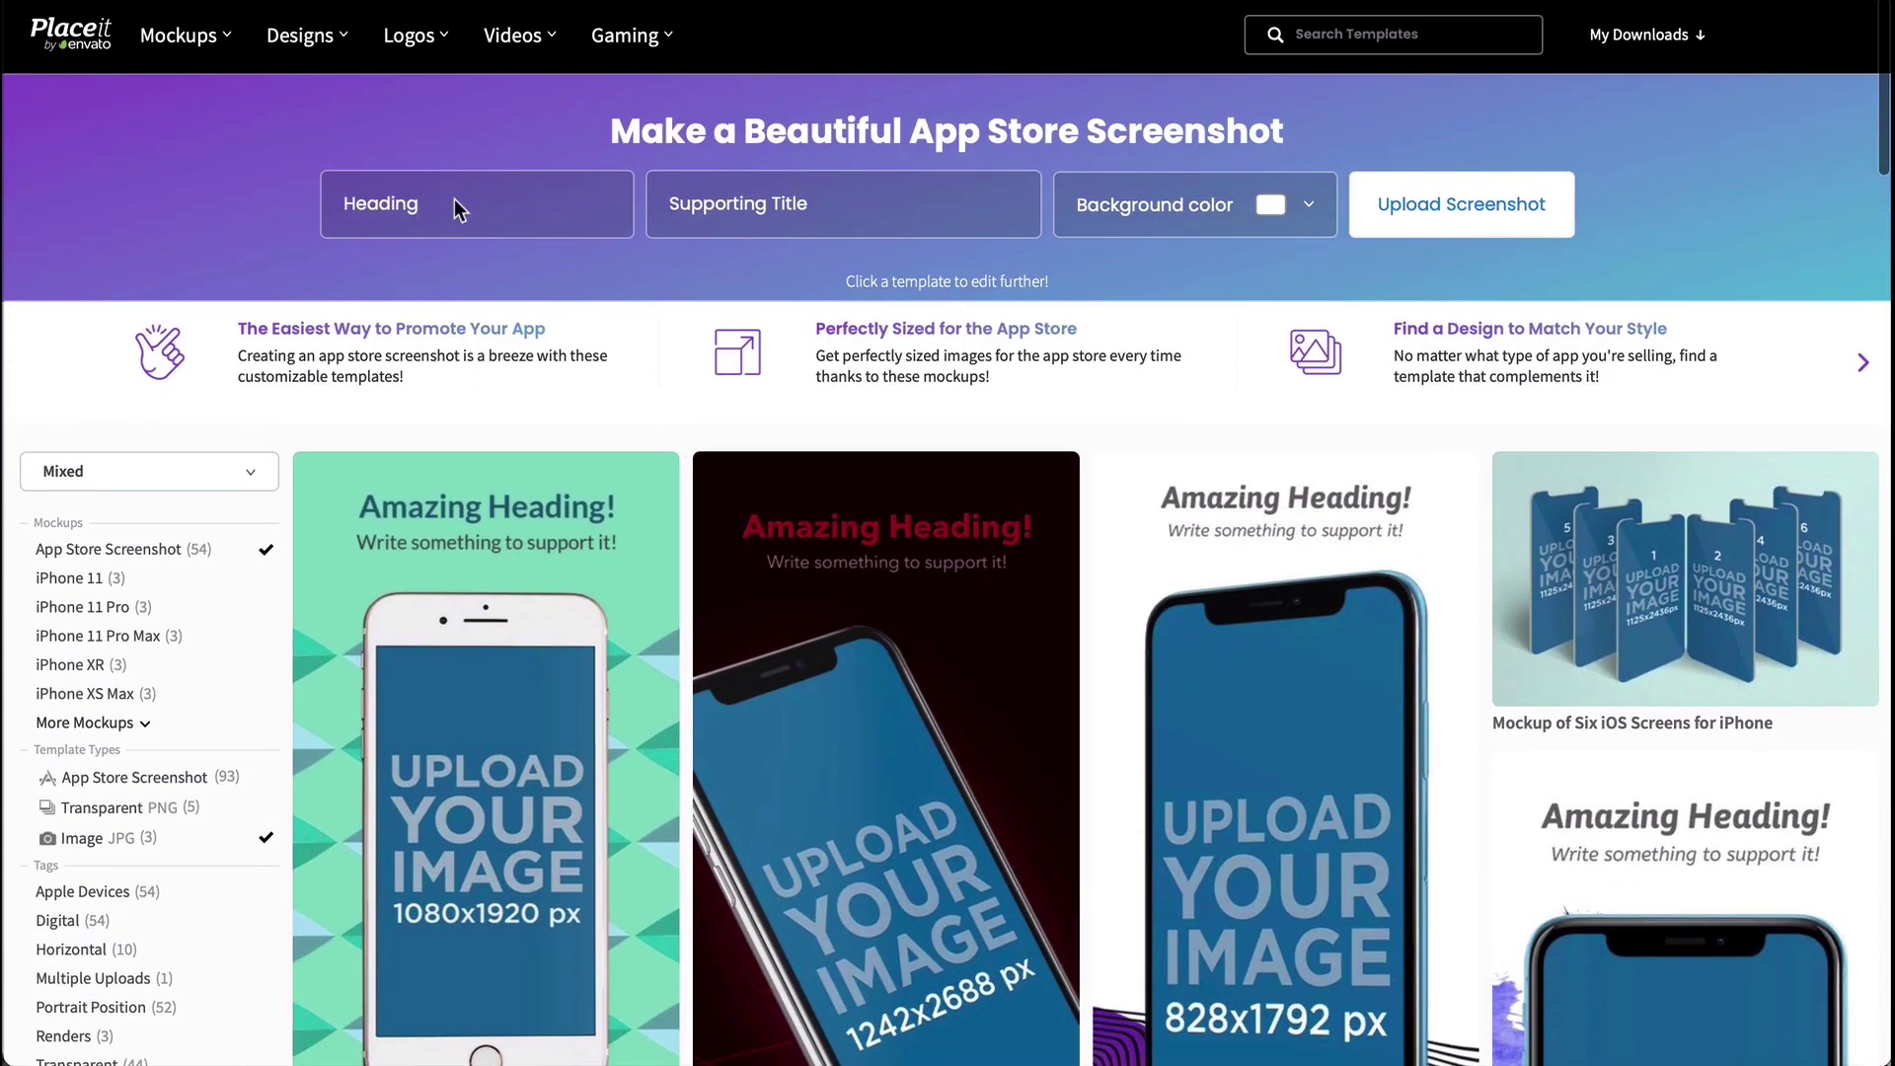
# Set heading 'SHOP HOTTEST PICKS', add an influencer-credit subtitle, and choose a light lavender background
pyautogui.click(454, 207)
pyautogui.write('SHOP HOTTEST PICKS')
pyautogui.click(732, 203)
pyautogui.write('F')
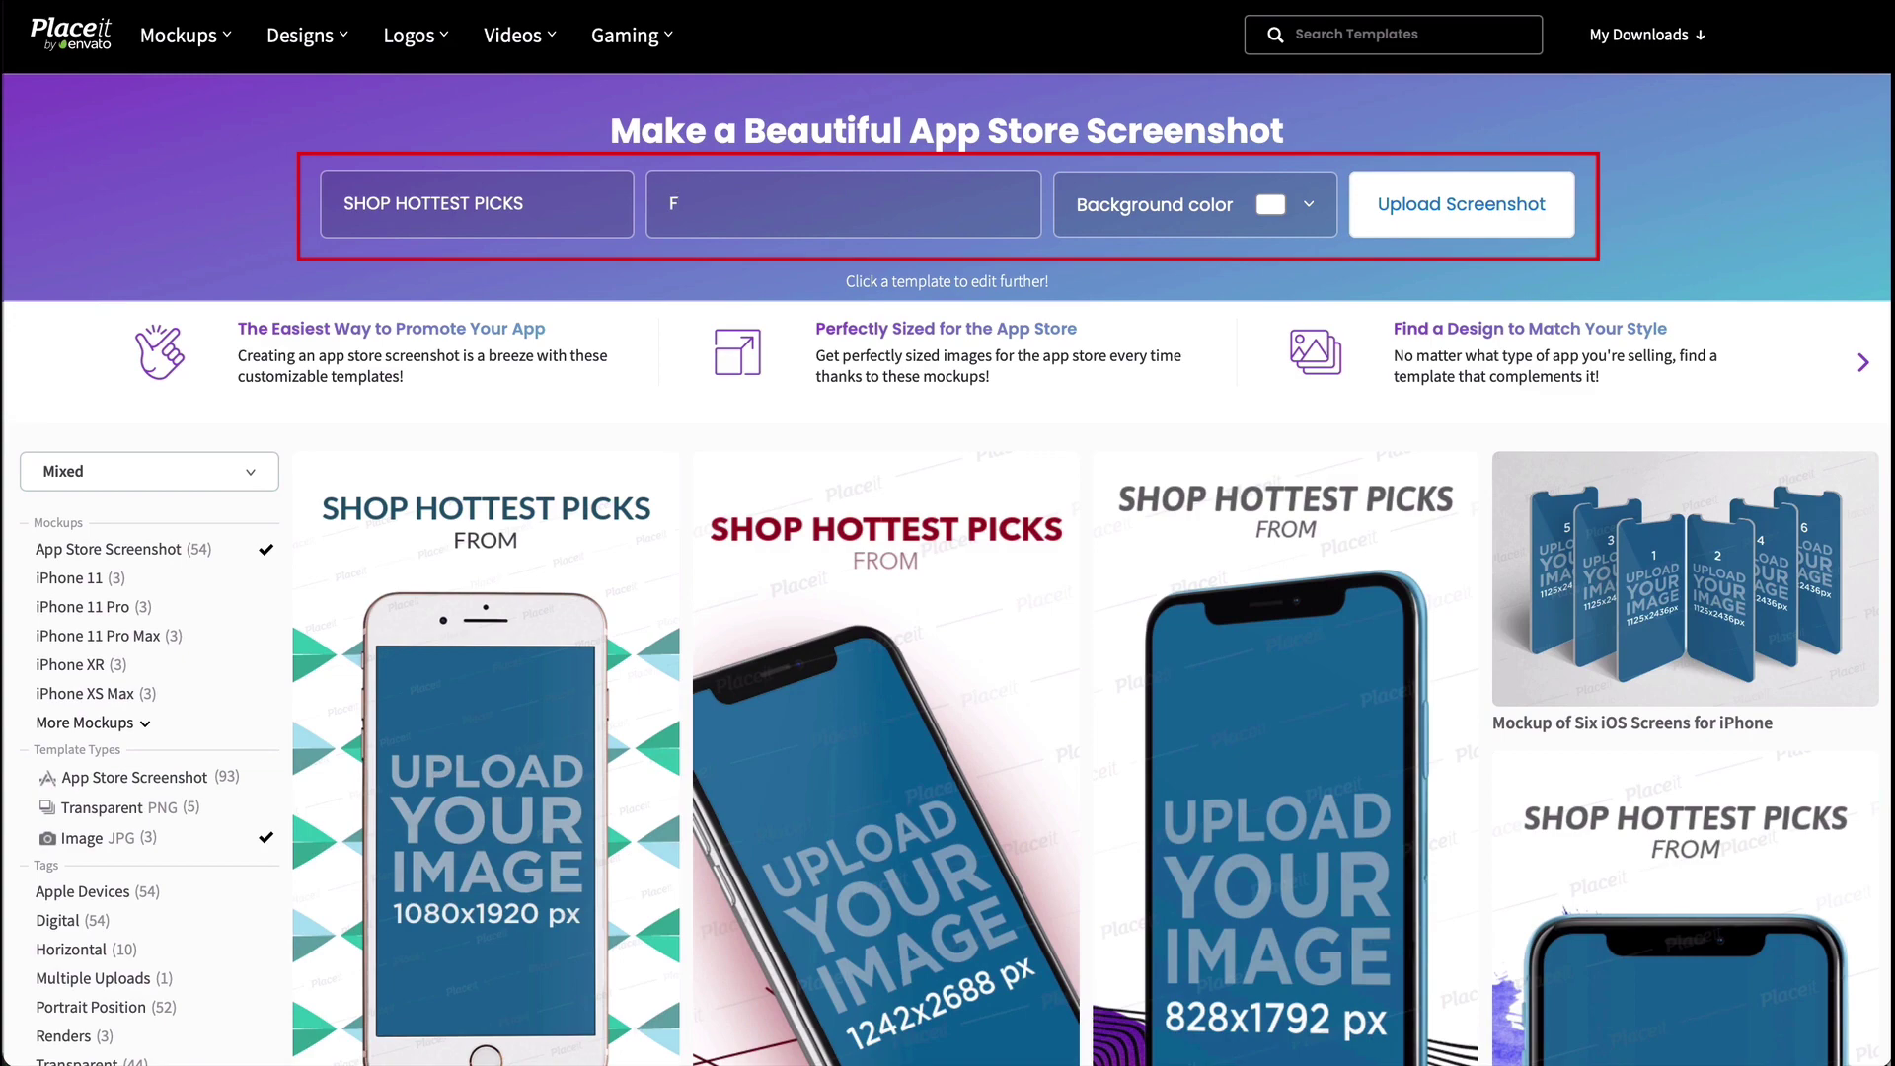
pyautogui.write('rom Becks Smith, Fashon Fox & more')
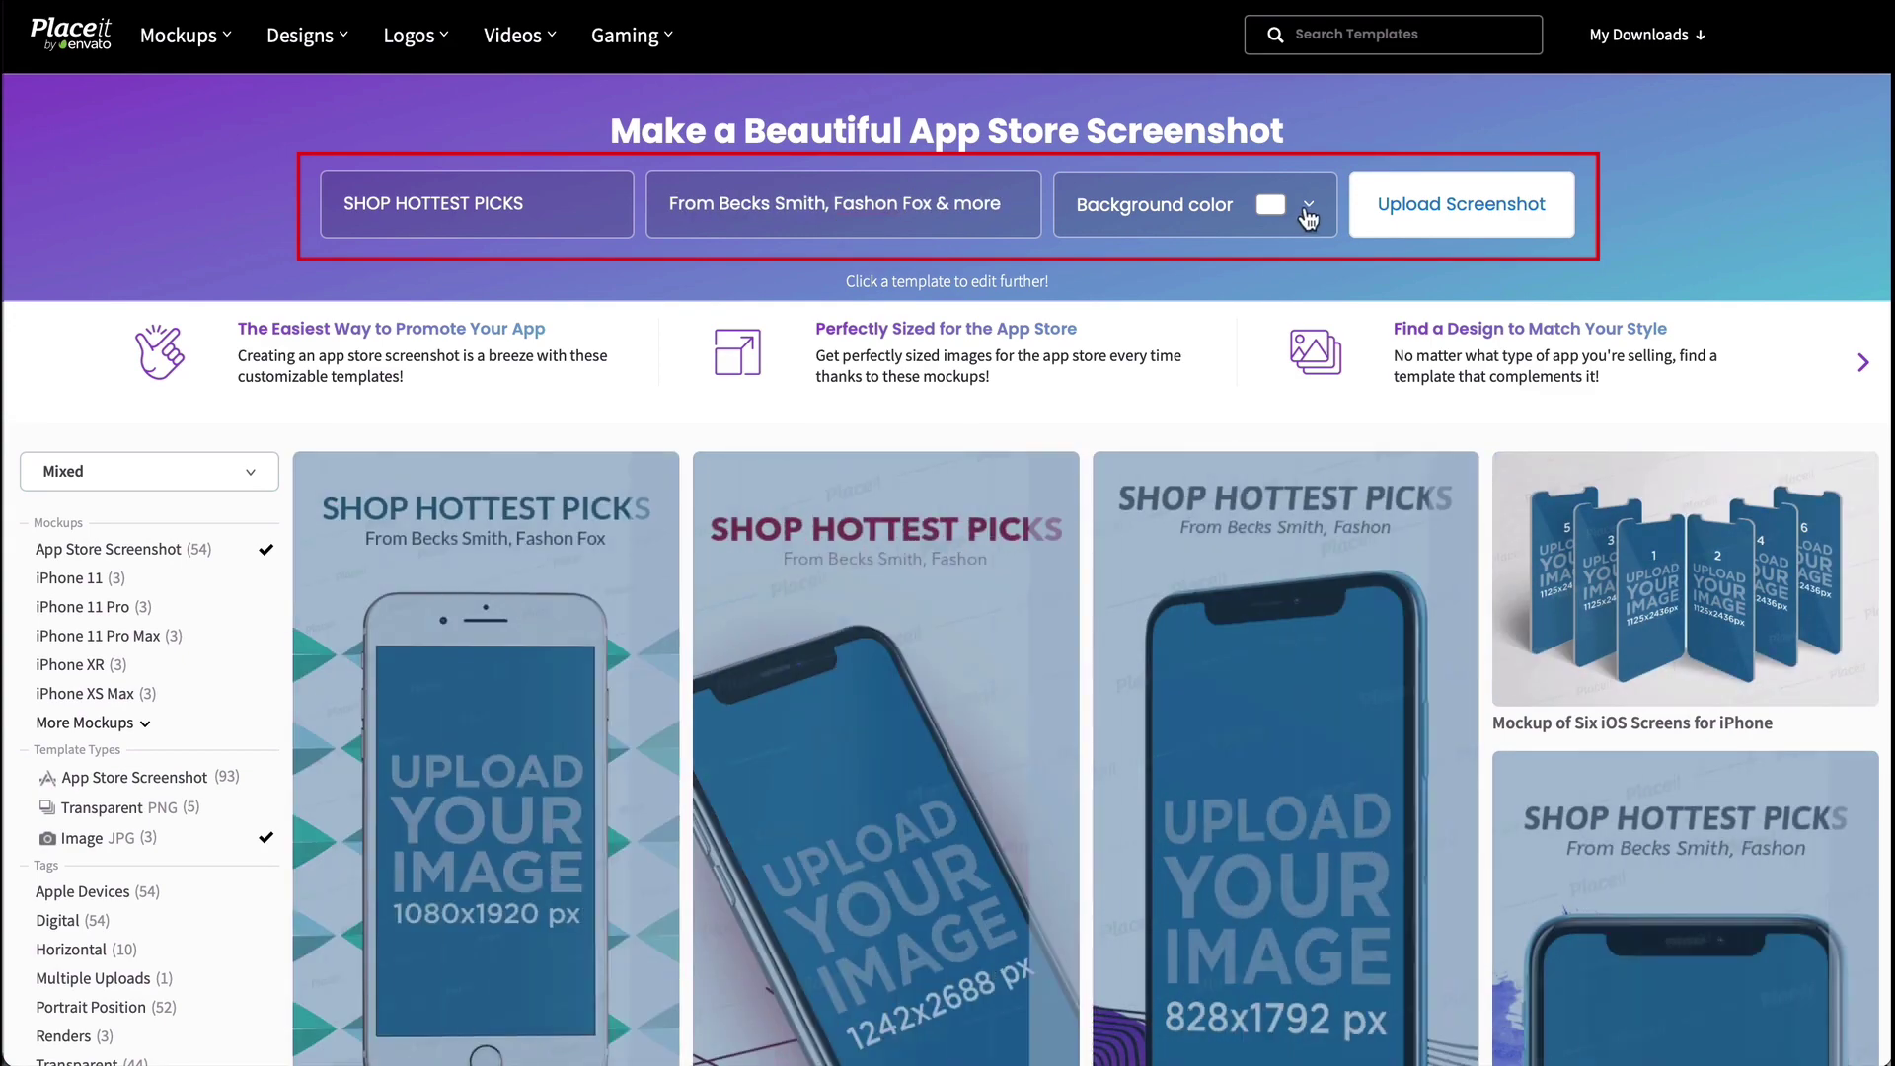
pyautogui.click(1307, 209)
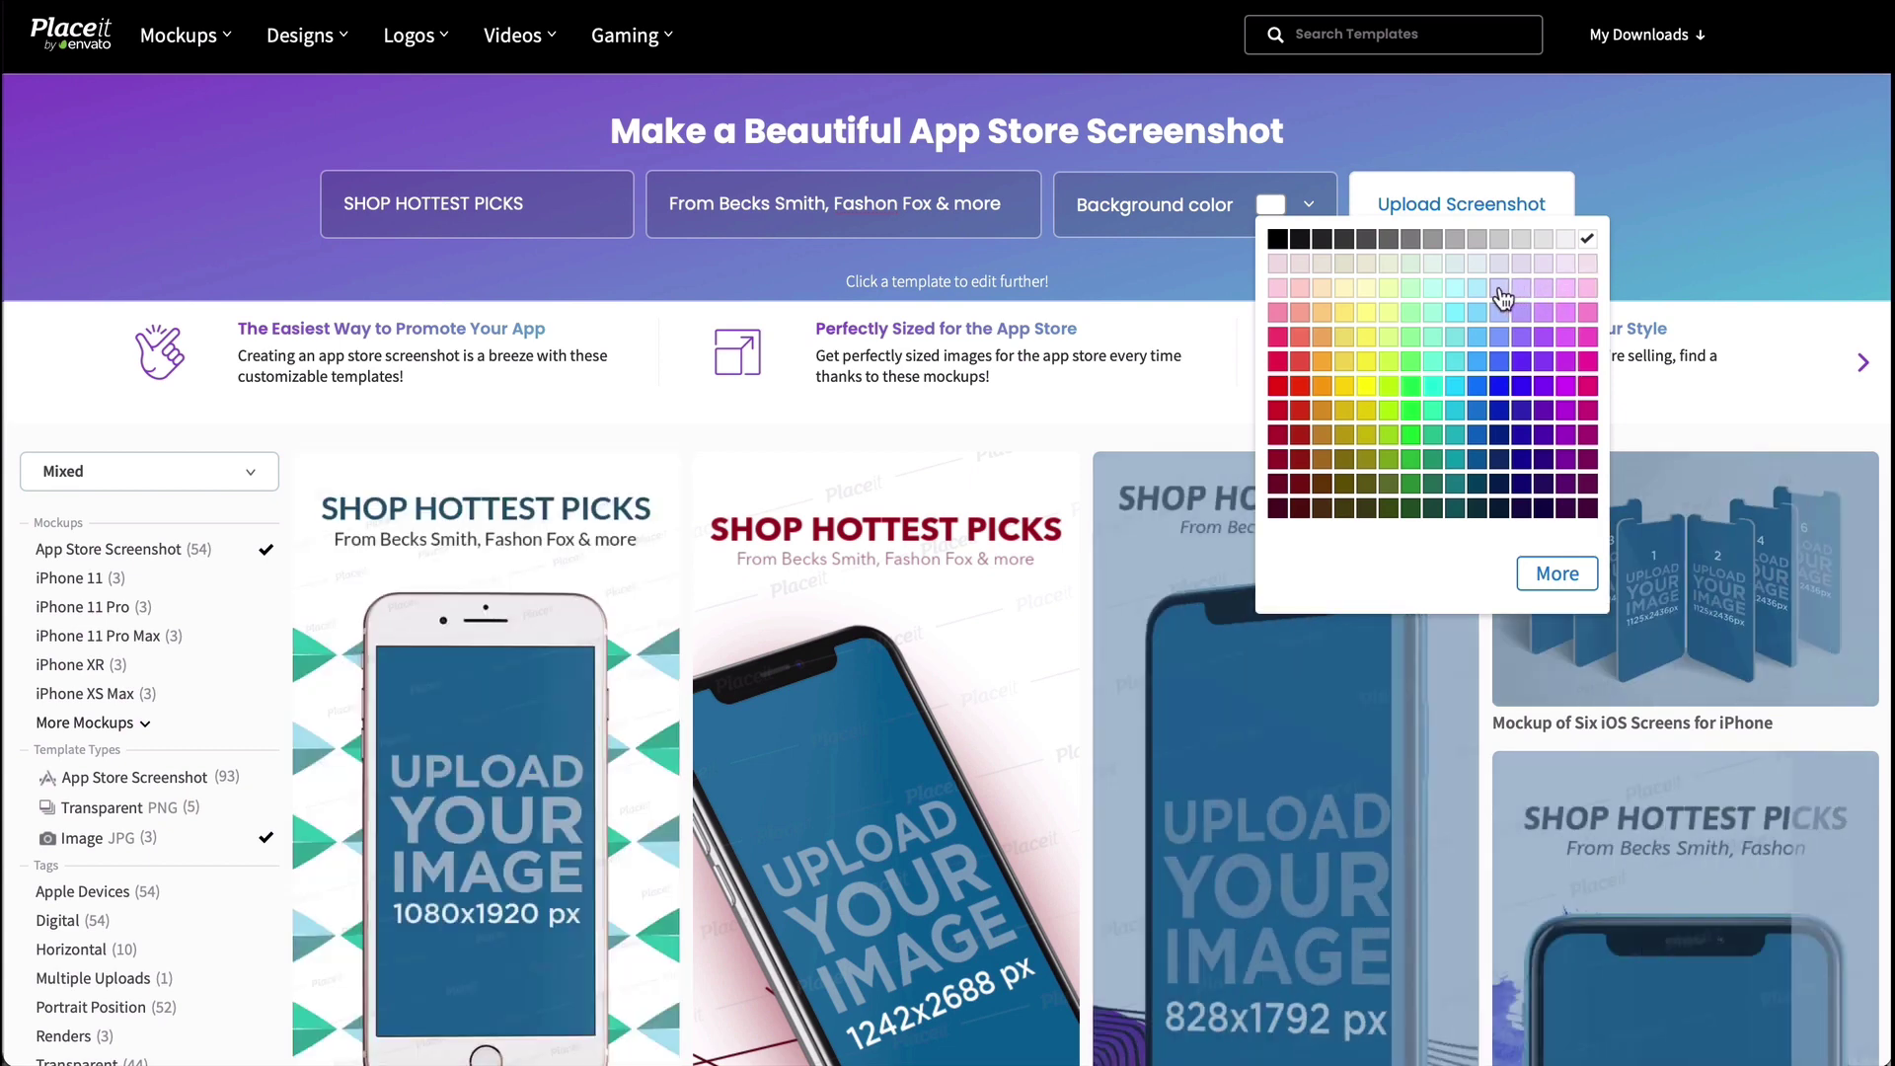
pyautogui.click(1500, 287)
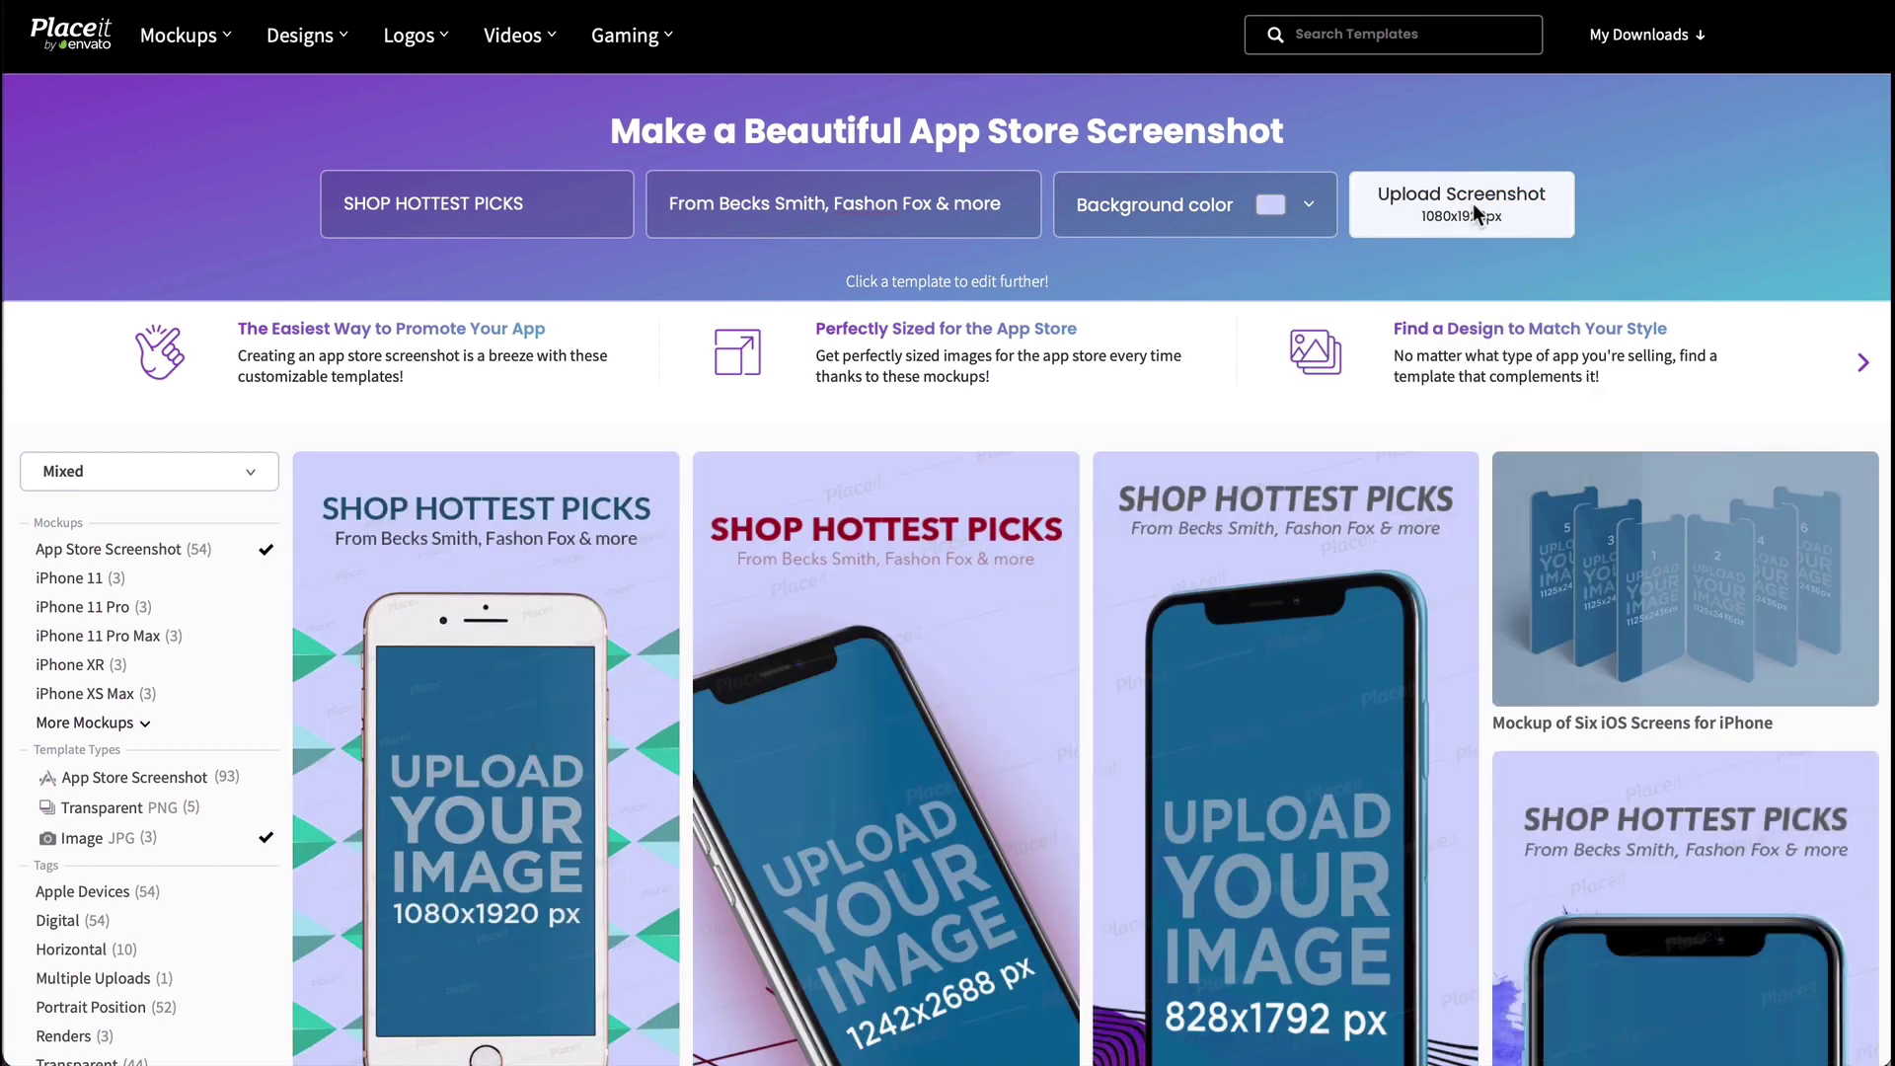
# Upload the fashion app image as the screenshot
pyautogui.click(1473, 203)
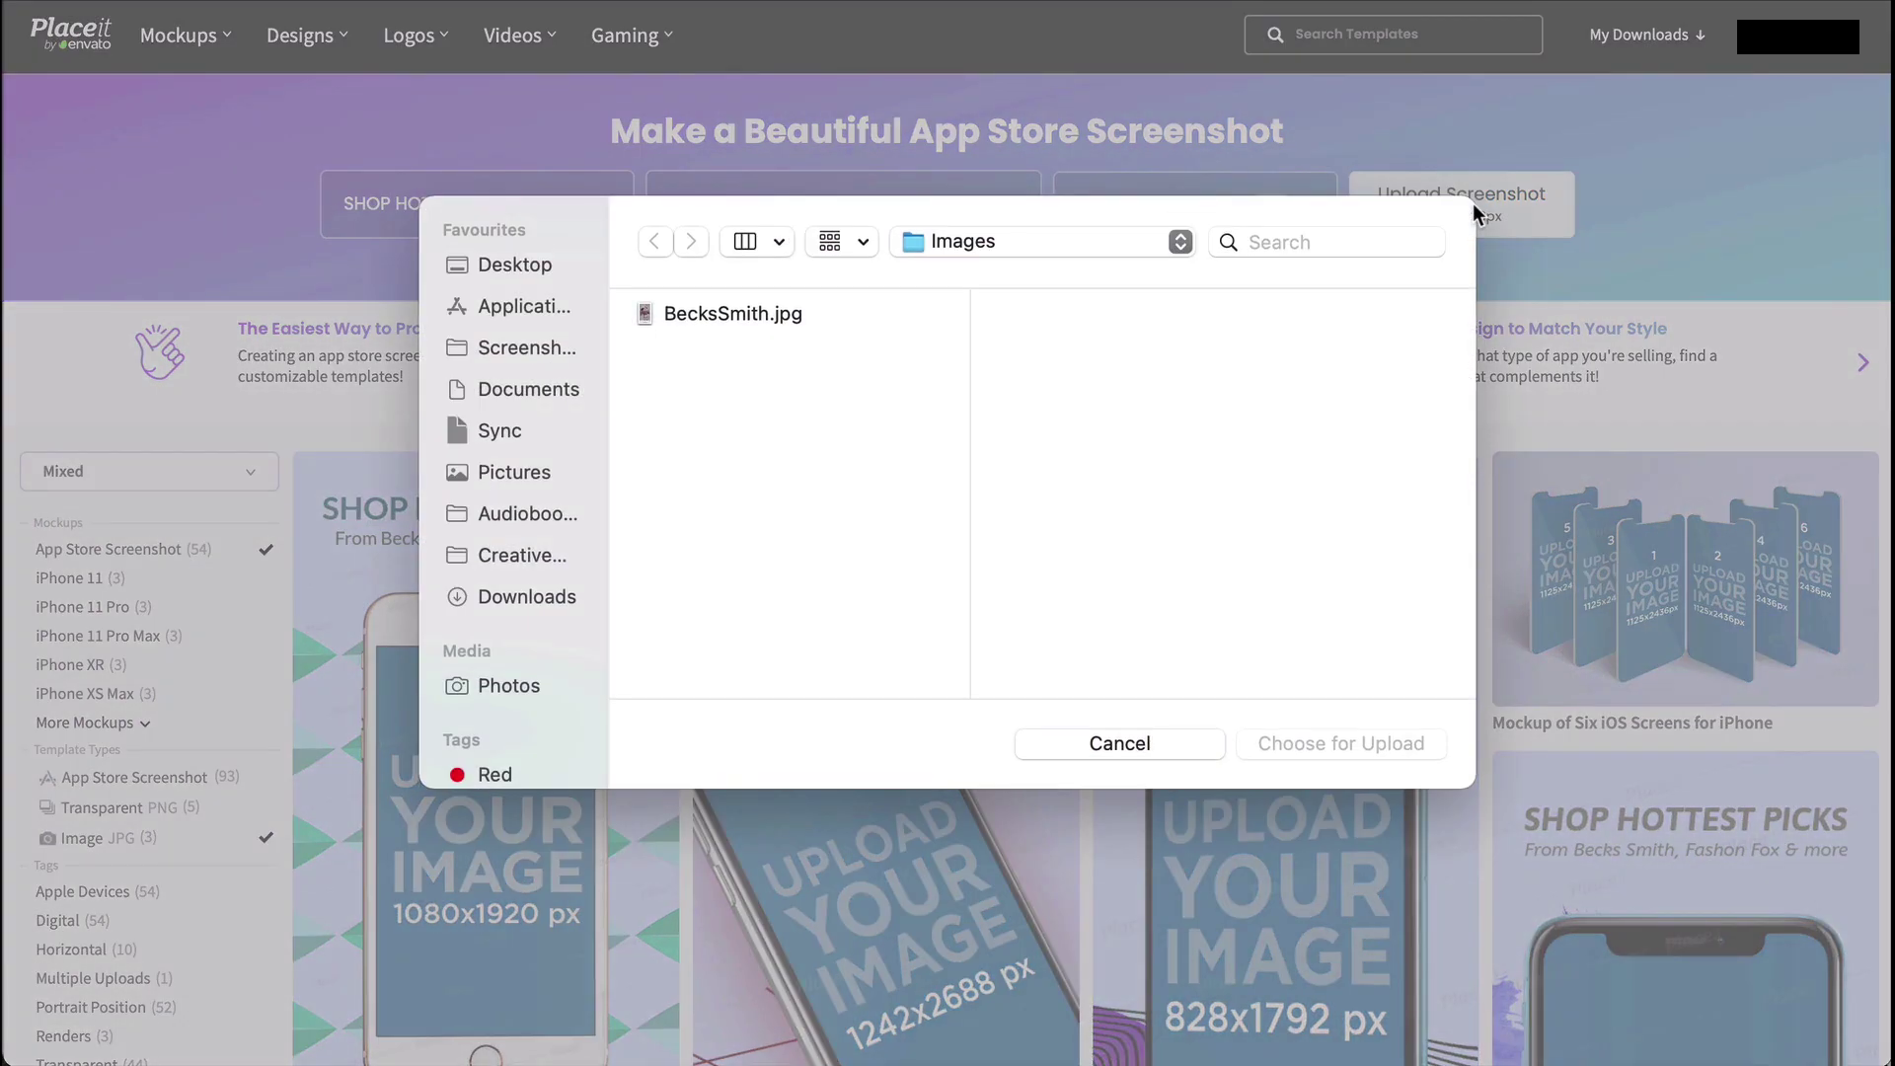
pyautogui.click(735, 314)
pyautogui.click(1315, 744)
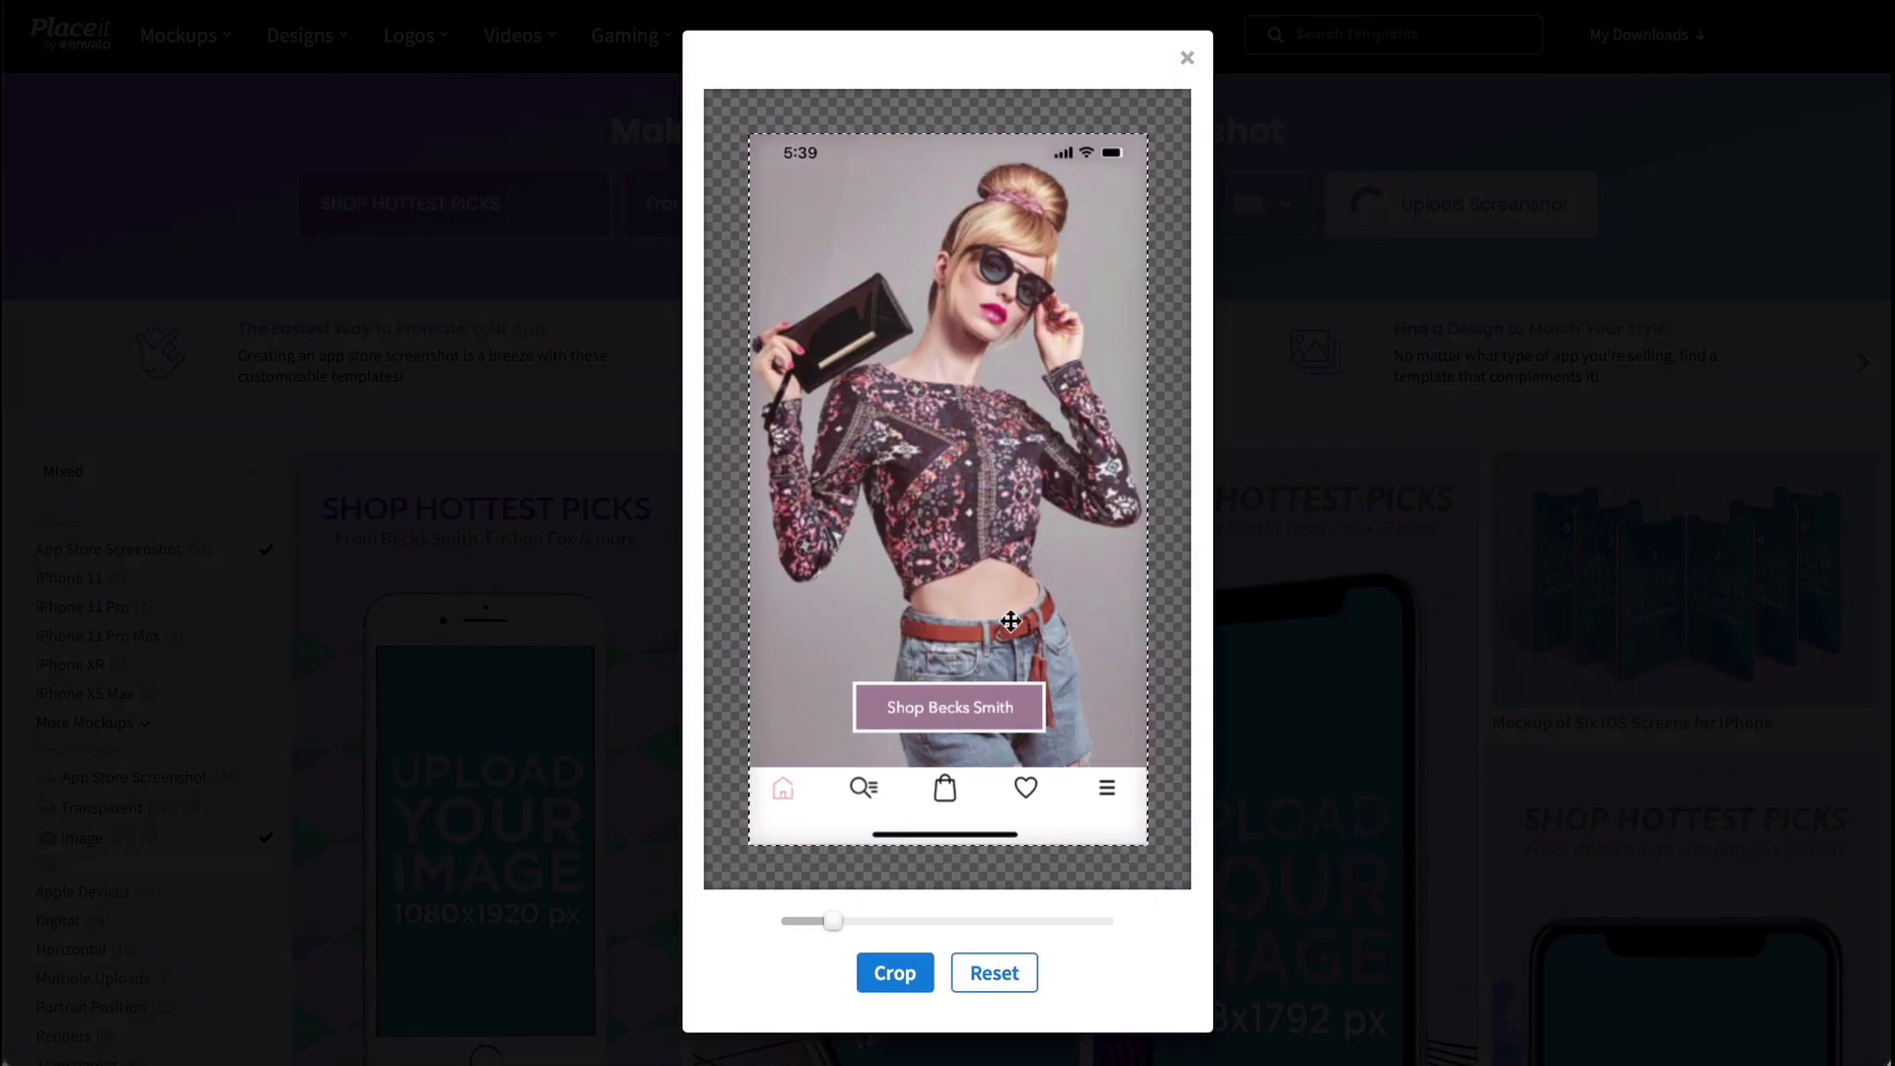
# Reset the screenshot to its original framing and apply the crop
pyautogui.scroll(3, 922, 492)
pyautogui.scroll(-1, 922, 492)
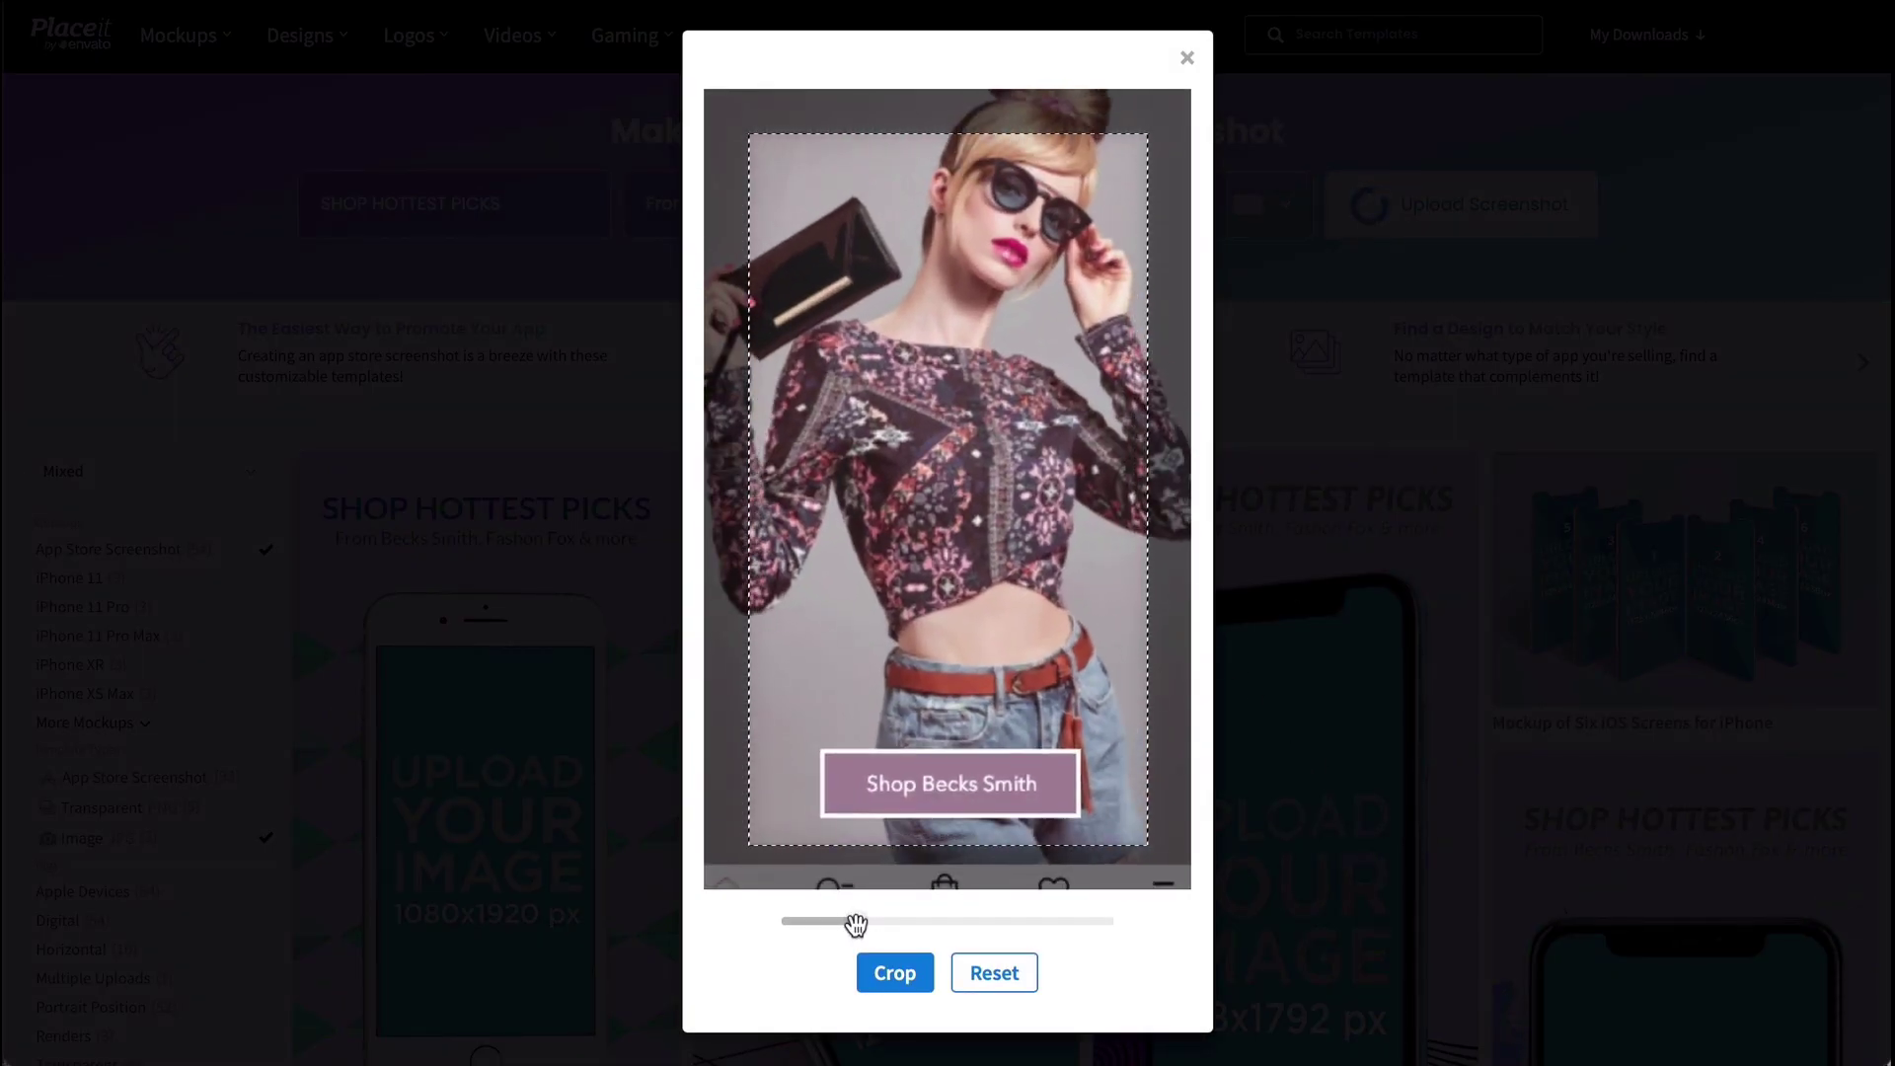
pyautogui.moveTo(922, 492)
pyautogui.mouseDown()
pyautogui.moveTo(922, 541)
pyautogui.moveTo(898, 464)
pyautogui.moveTo(943, 462)
pyautogui.mouseUp()
pyautogui.click(1005, 973)
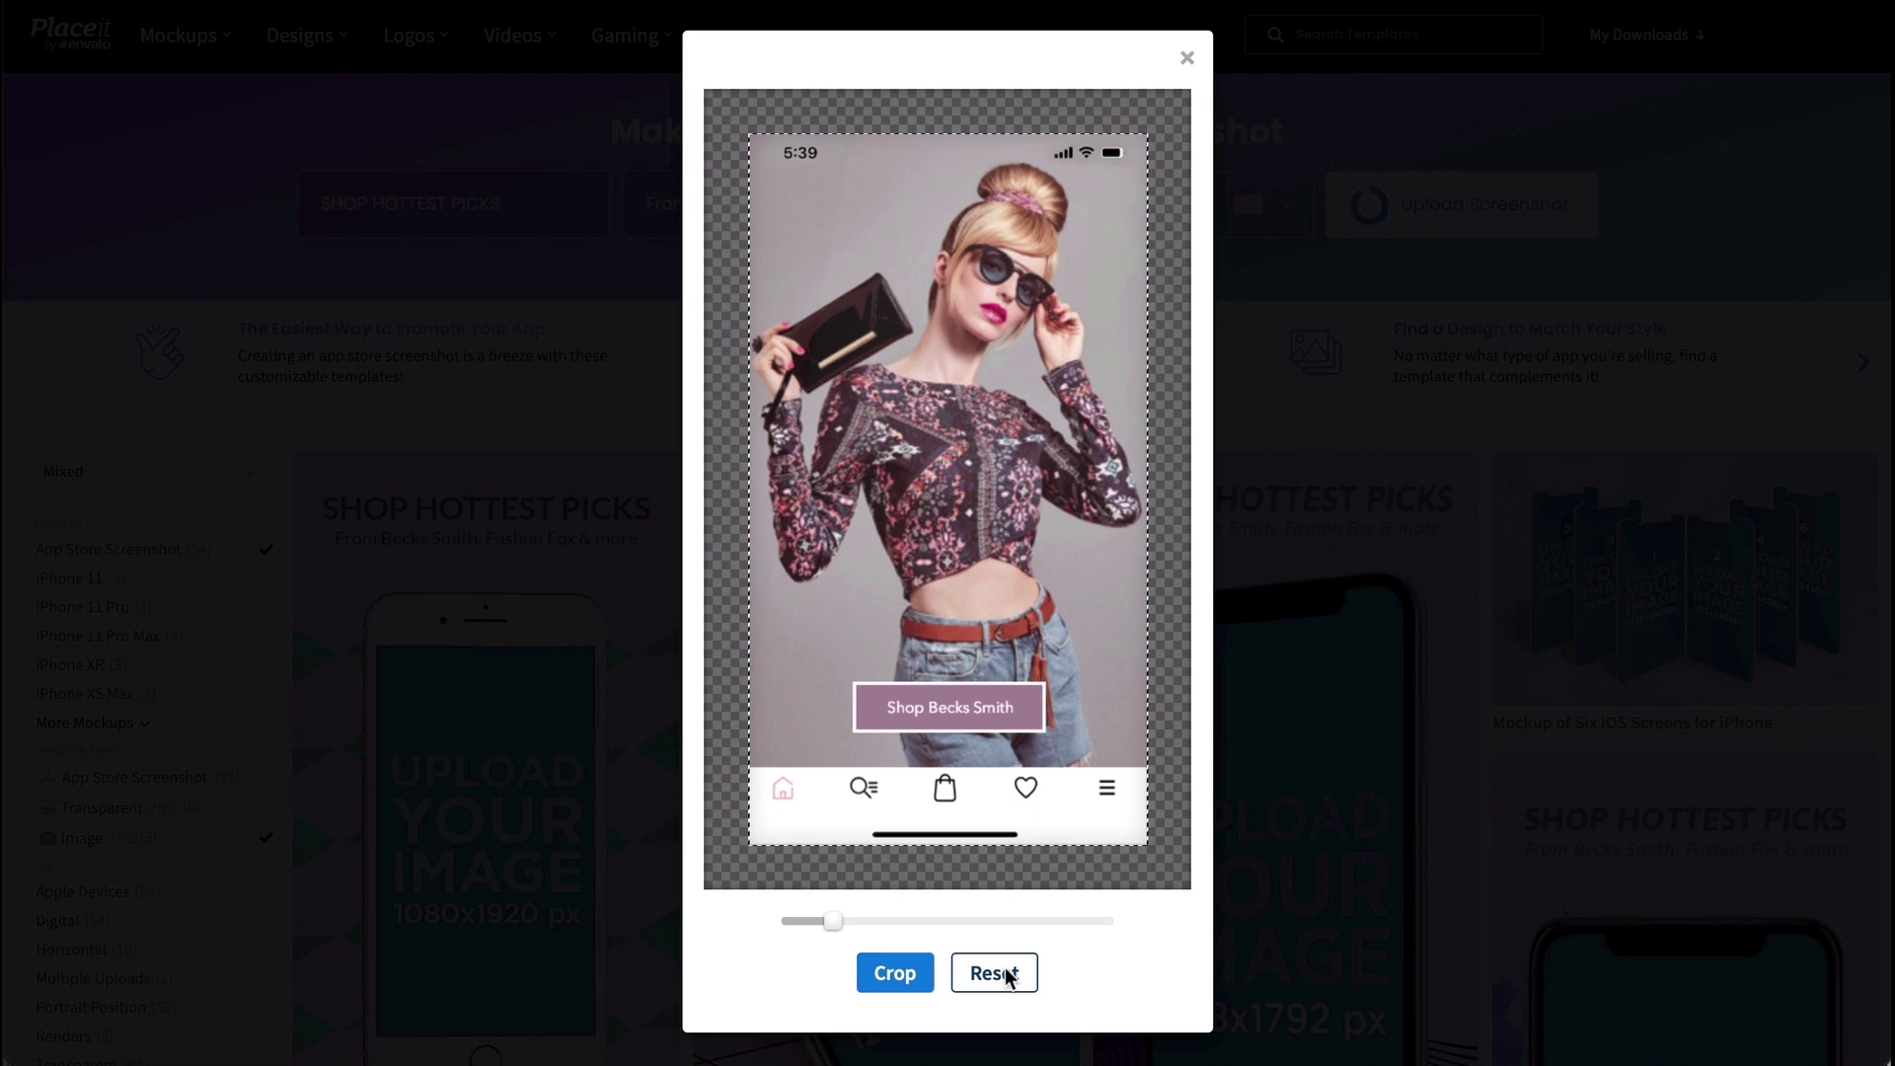
pyautogui.click(895, 973)
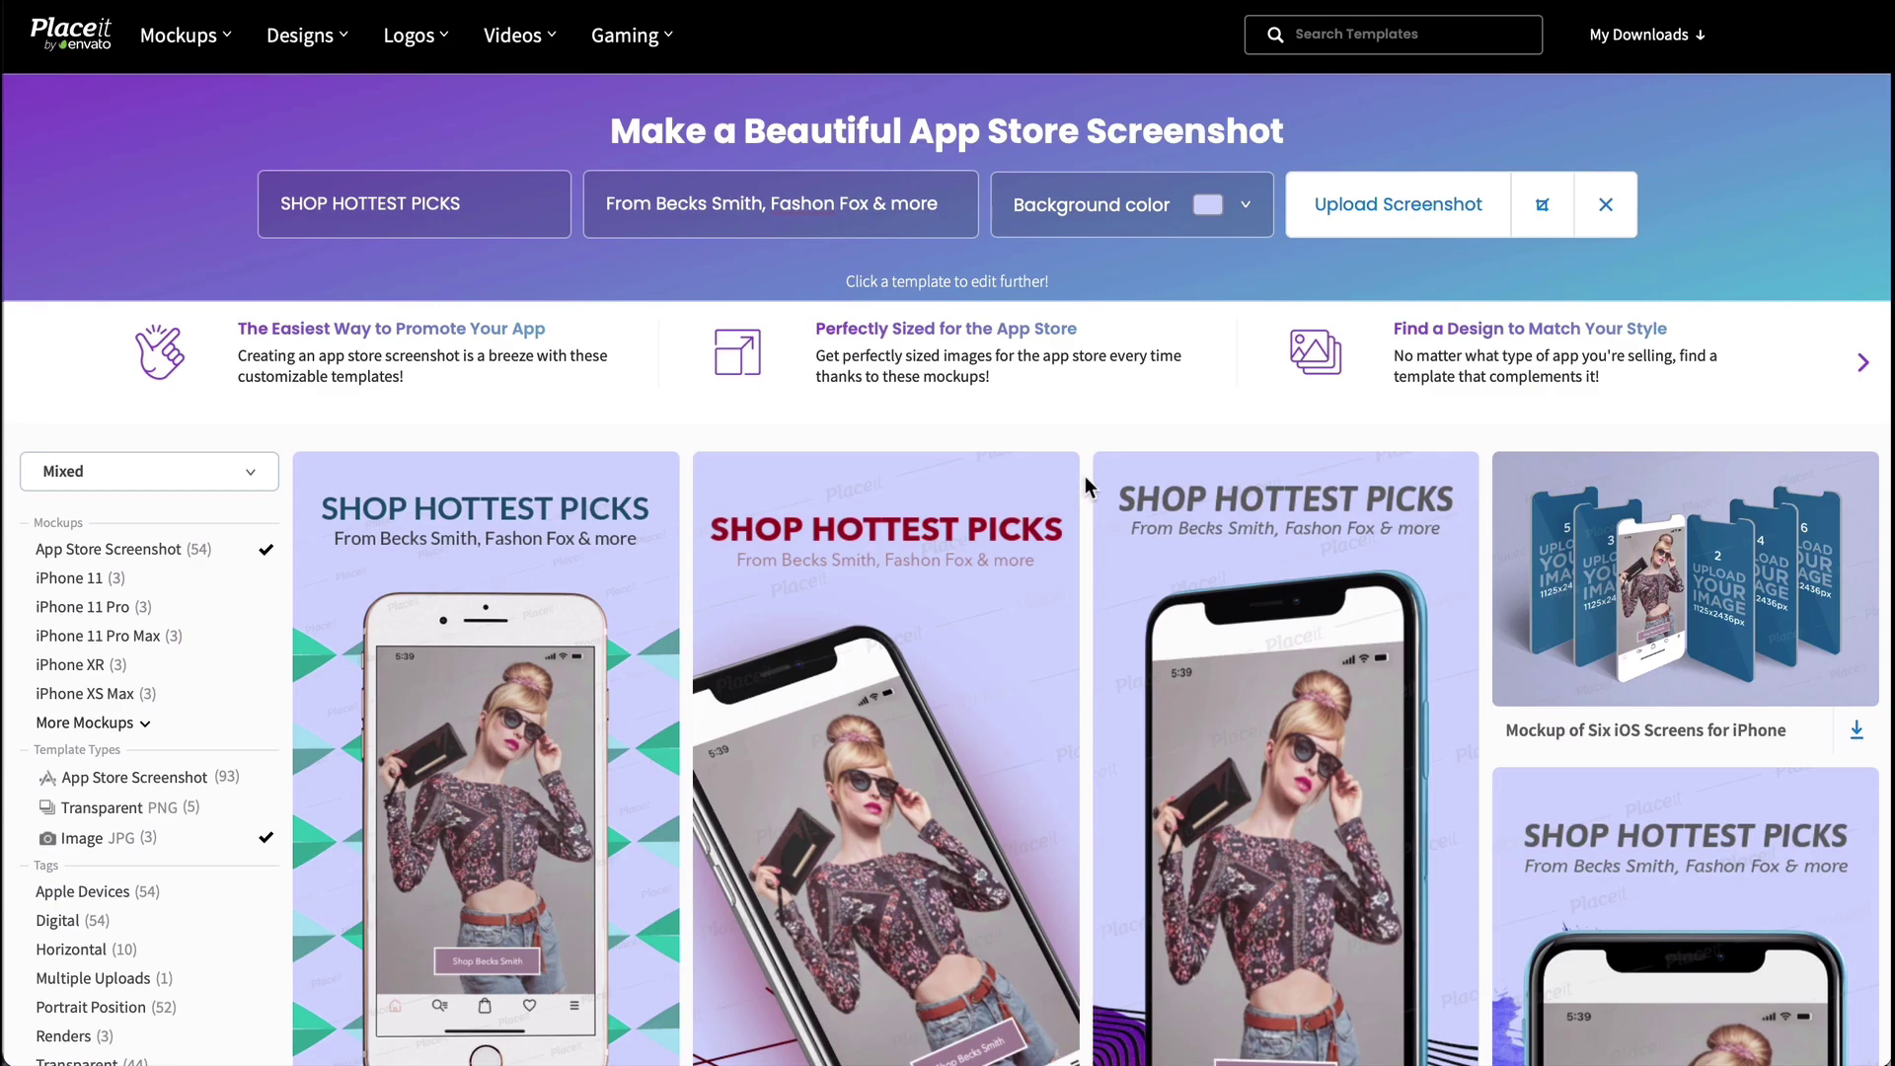
# On the second results page, open the iPhone 7 Mockup template with black ring shapes
pyautogui.scroll(-4, 1086, 484)
pyautogui.scroll(-20, 1086, 476)
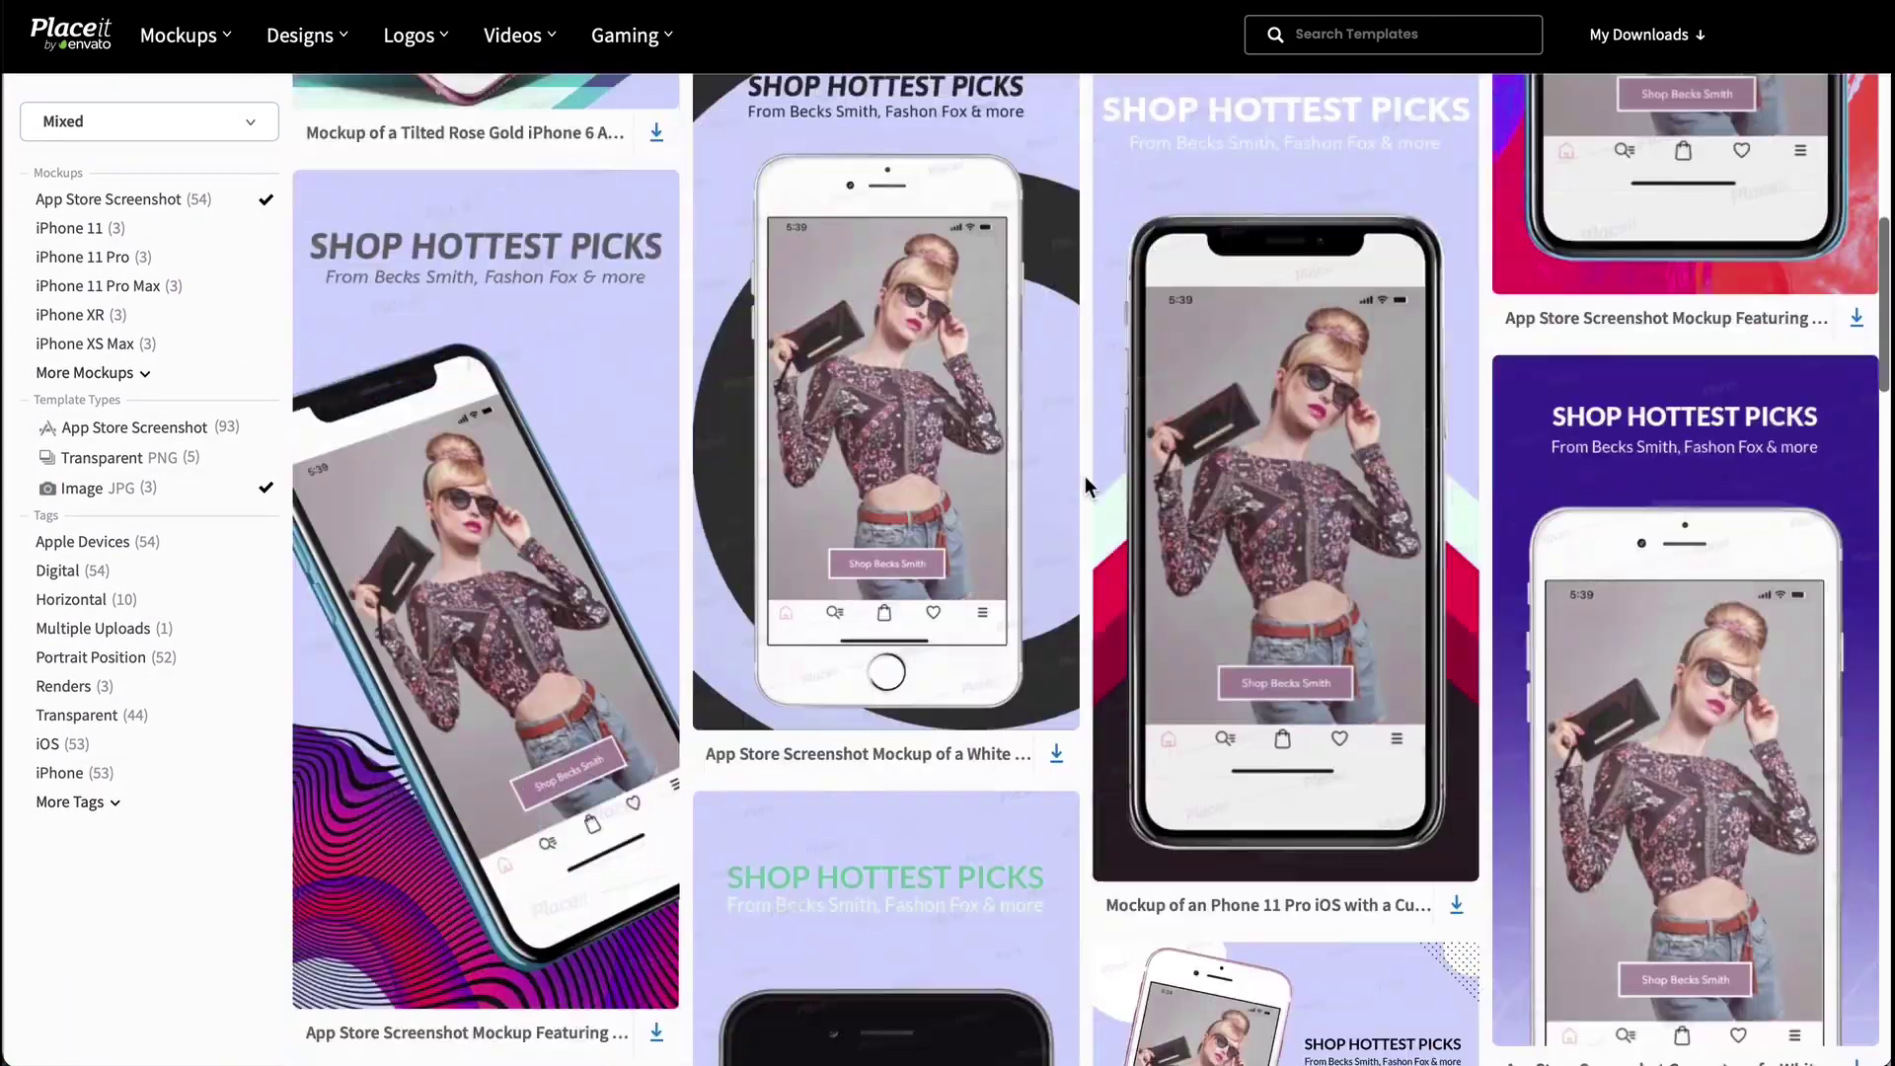
pyautogui.scroll(-15, 1086, 475)
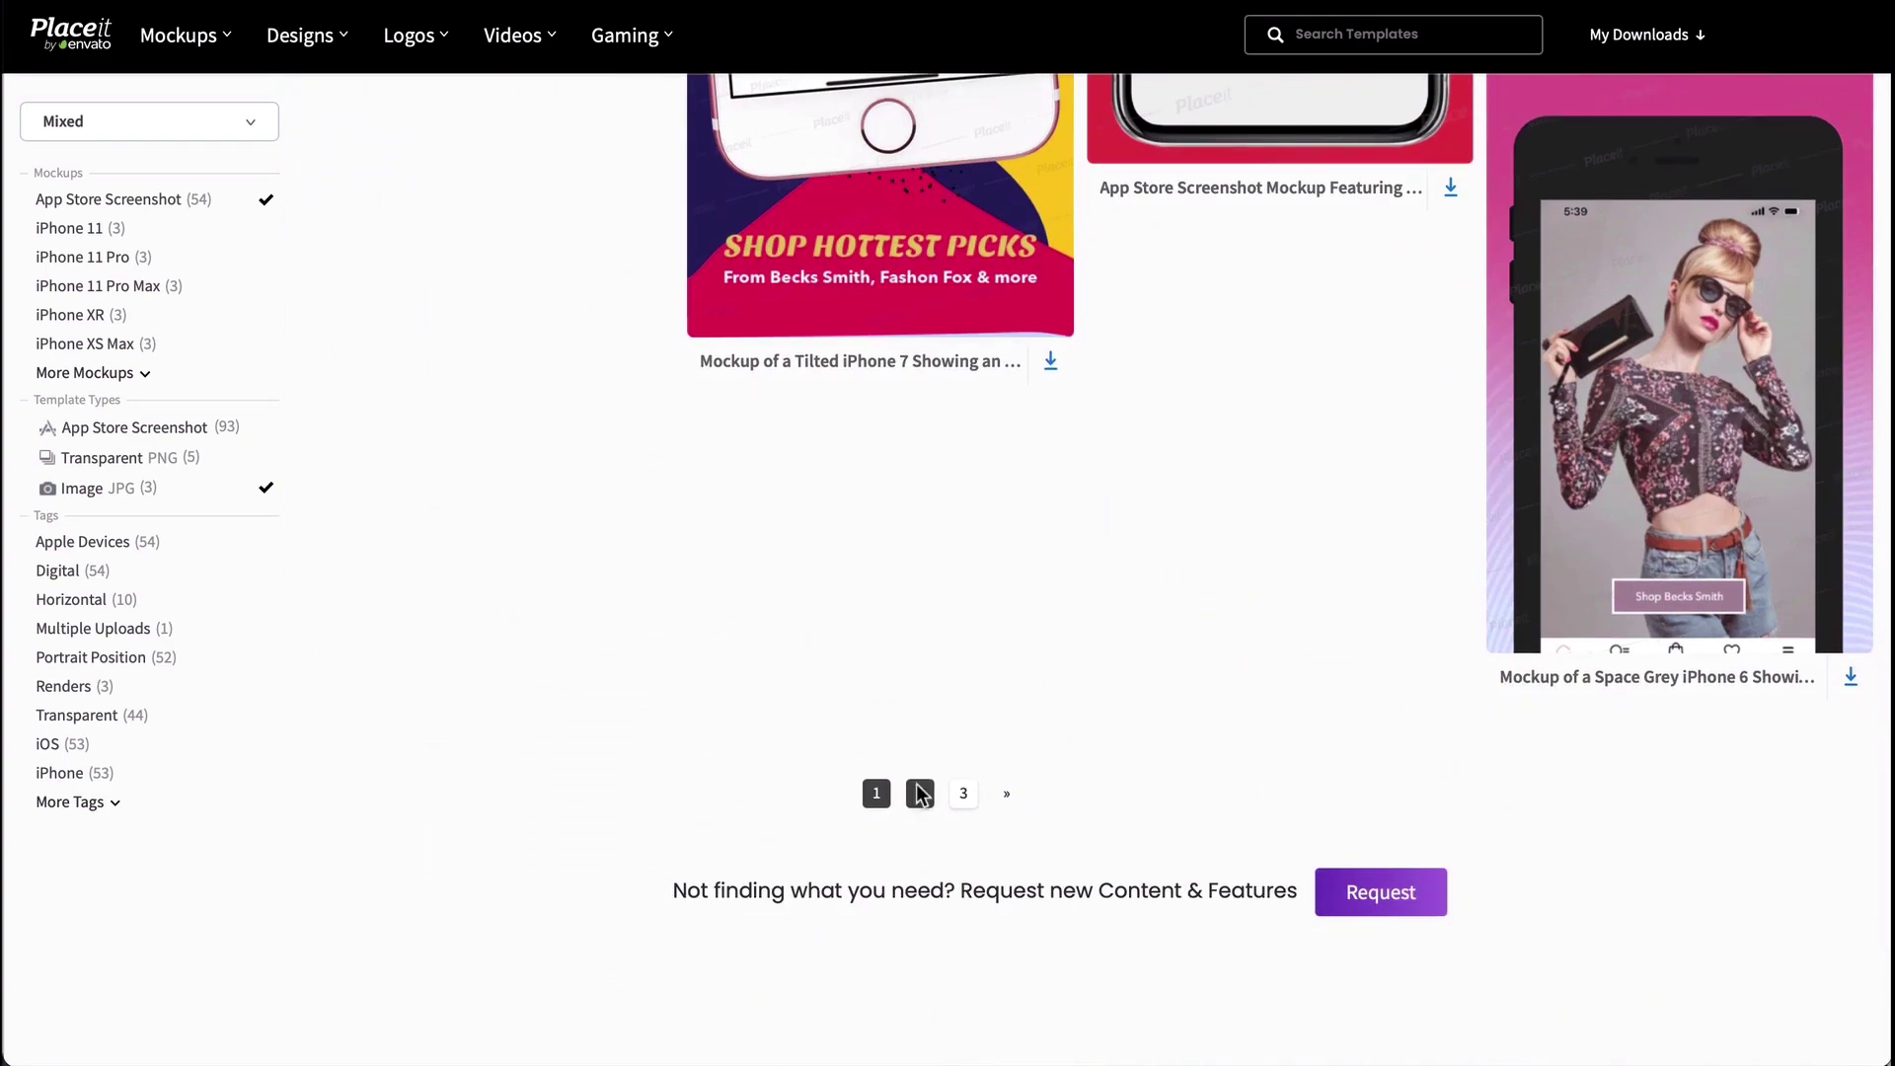
pyautogui.click(920, 794)
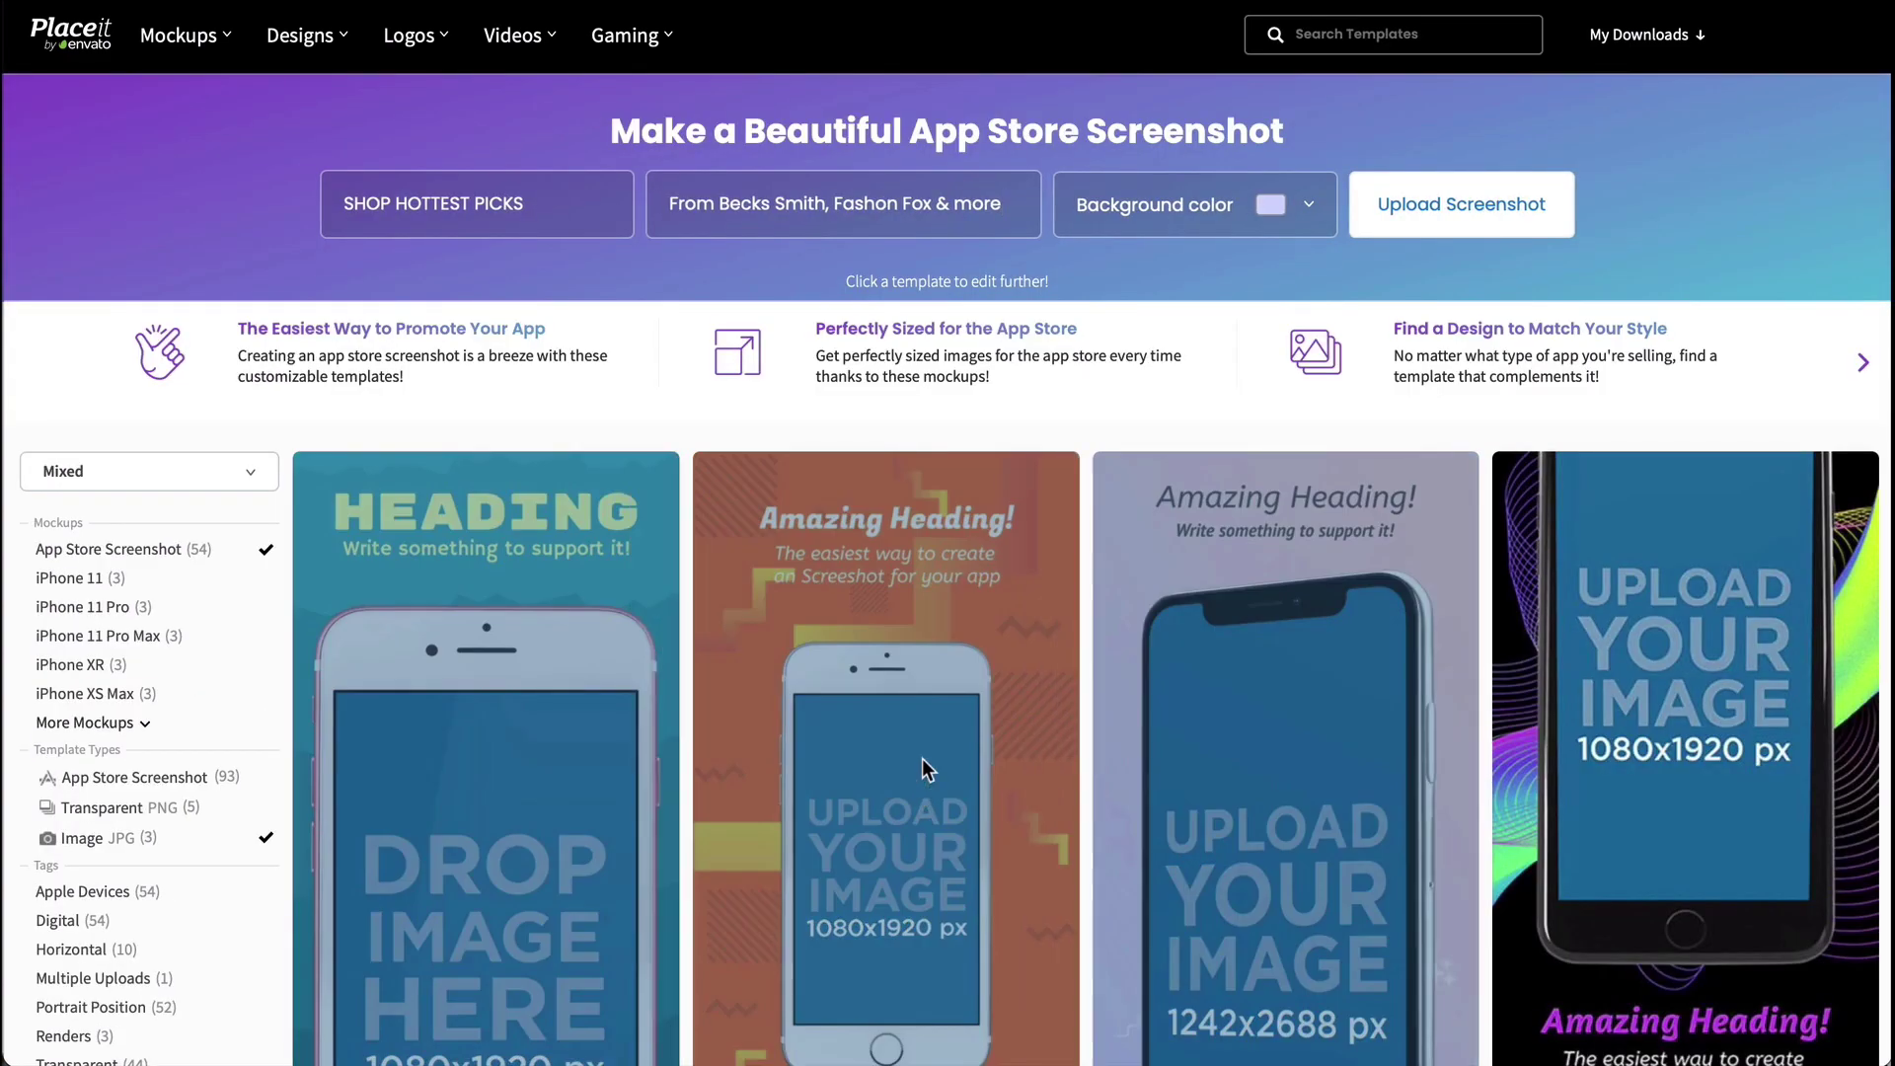
pyautogui.scroll(-5, 1085, 490)
pyautogui.scroll(-12, 1085, 490)
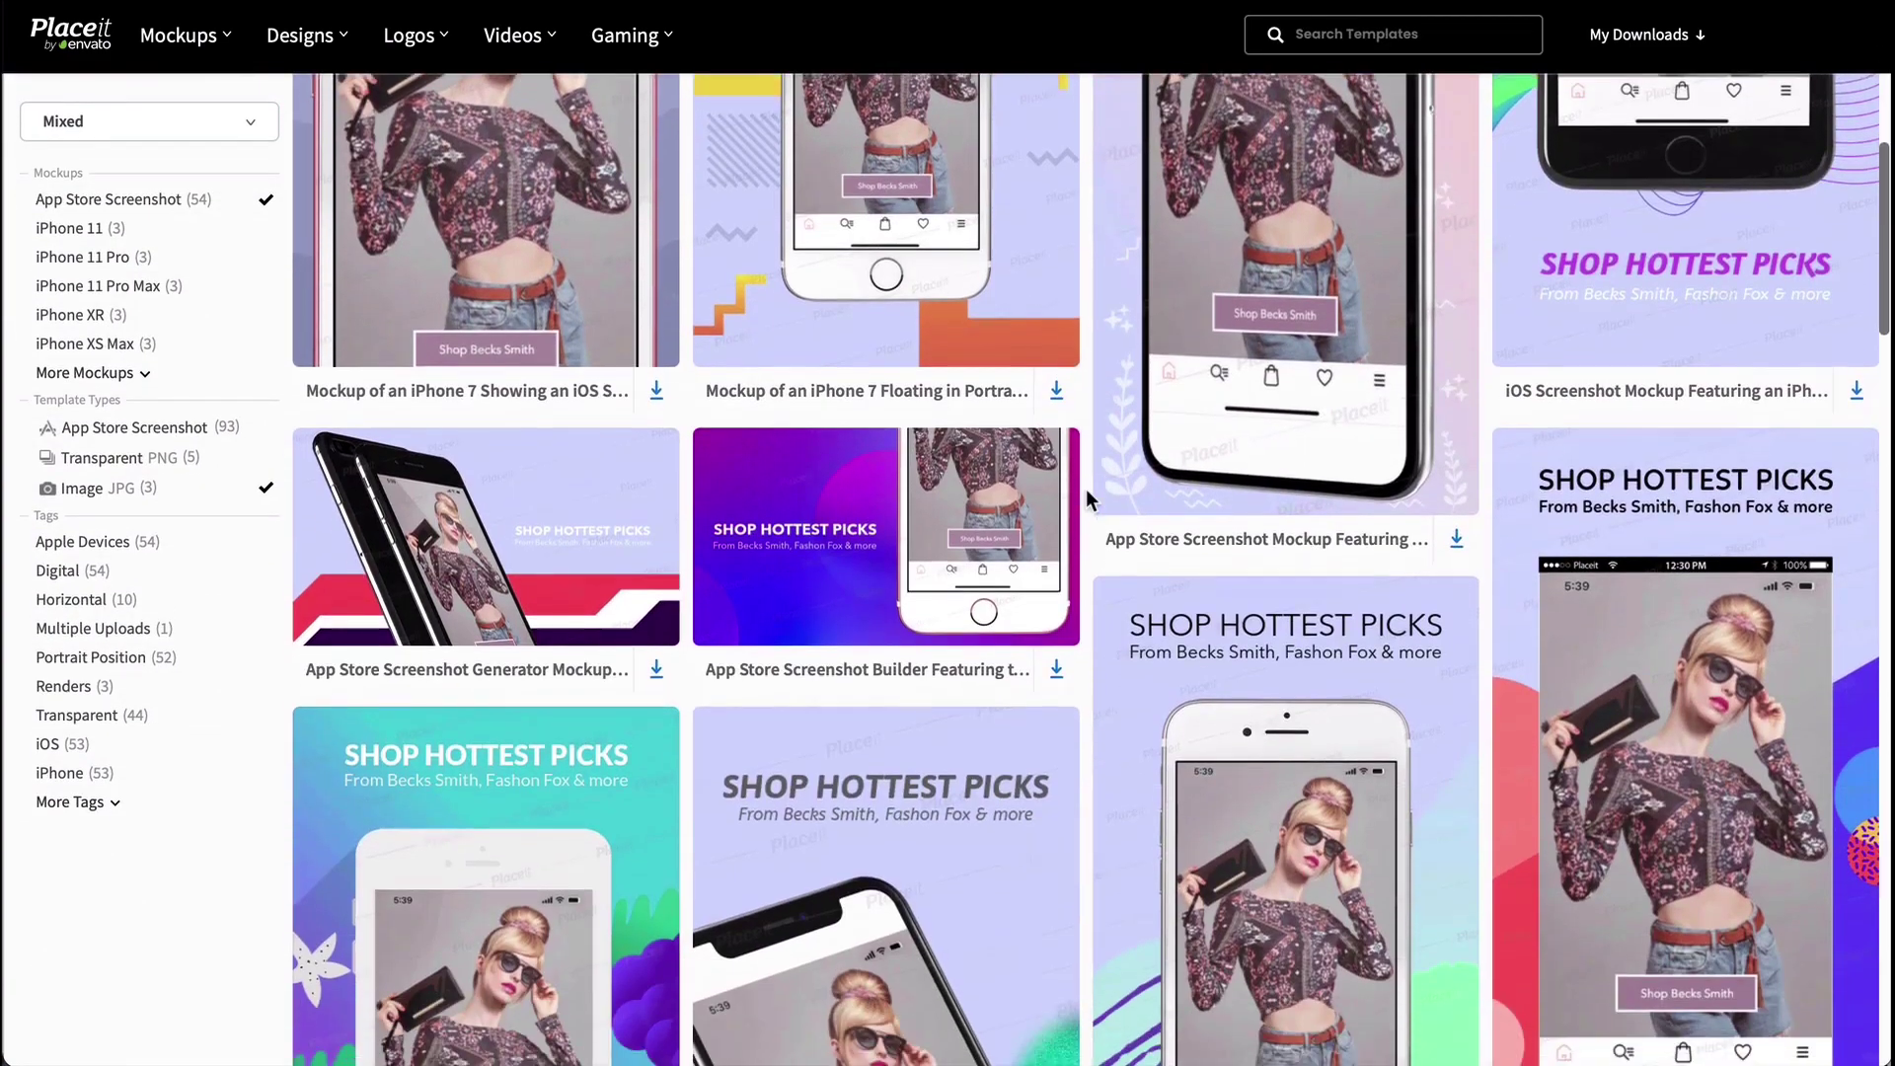
pyautogui.scroll(-6, 1086, 489)
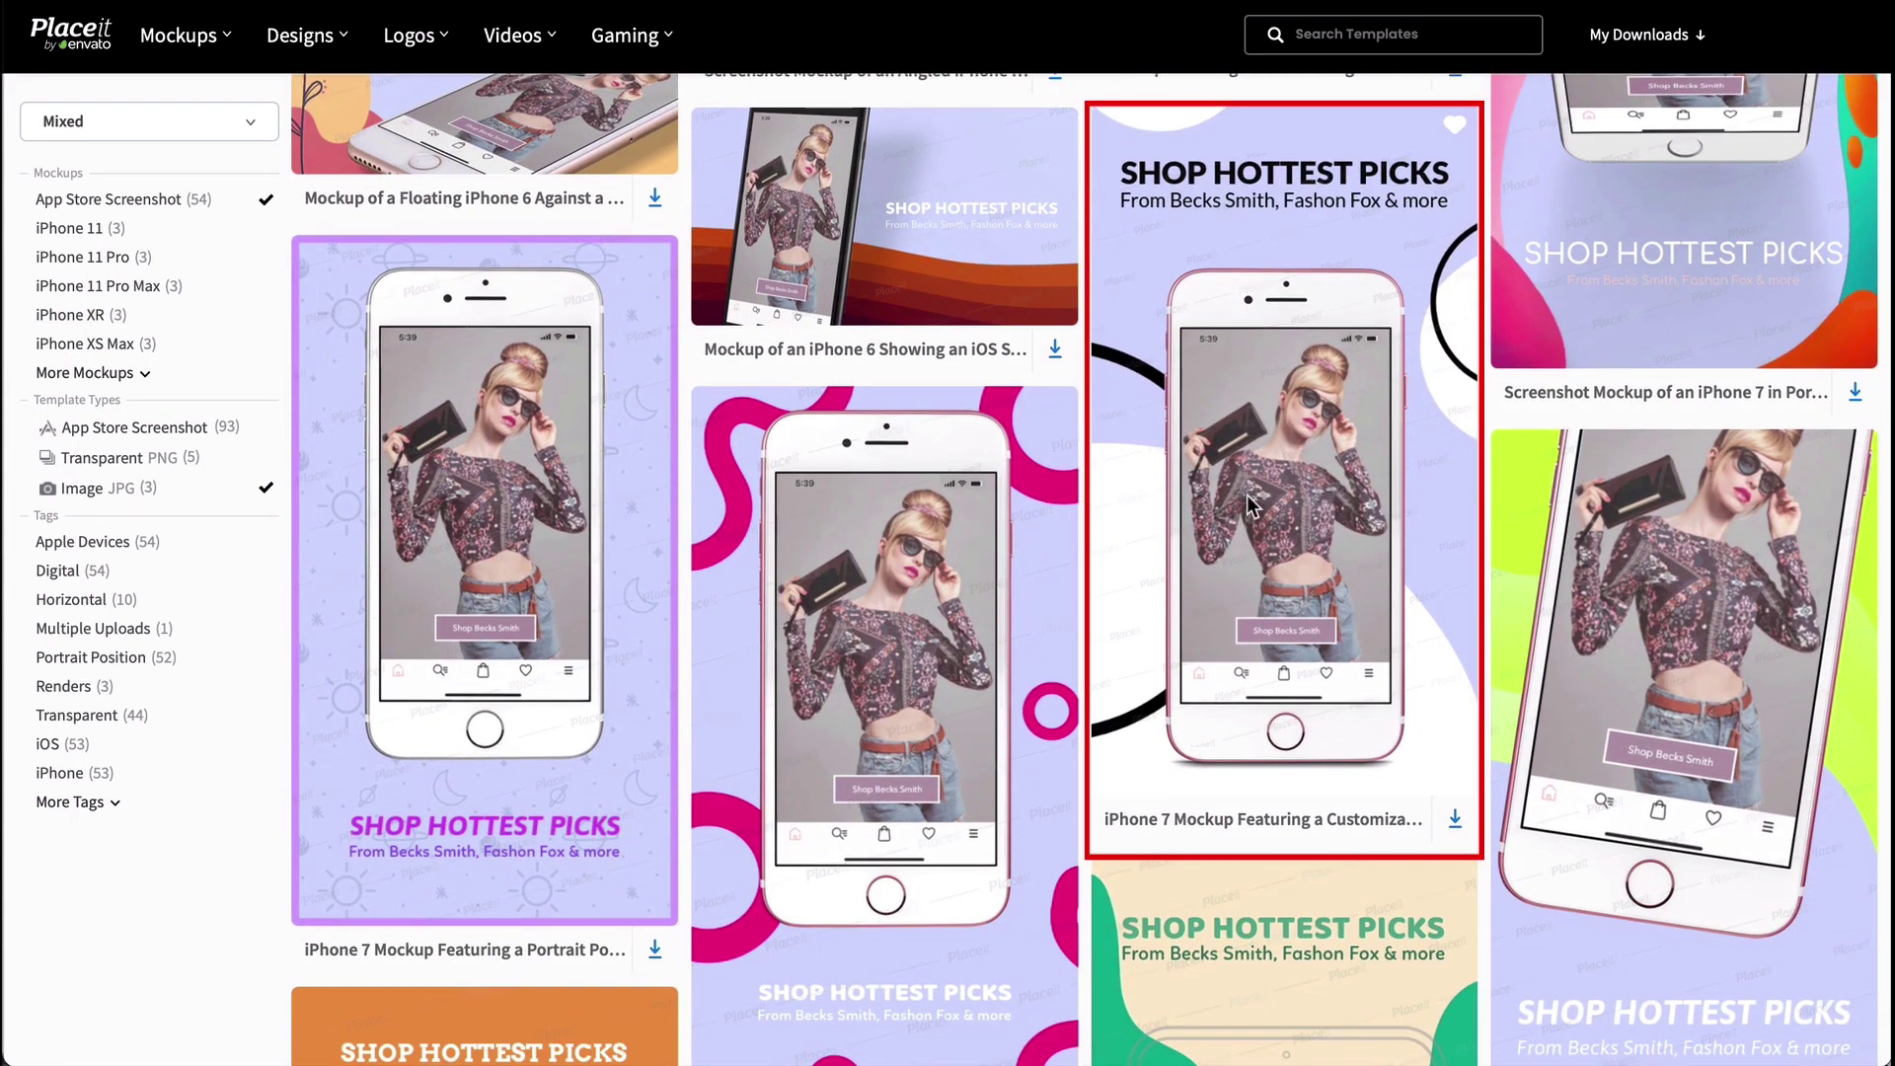
pyautogui.click(1224, 506)
pyautogui.scroll(-1, 1391, 582)
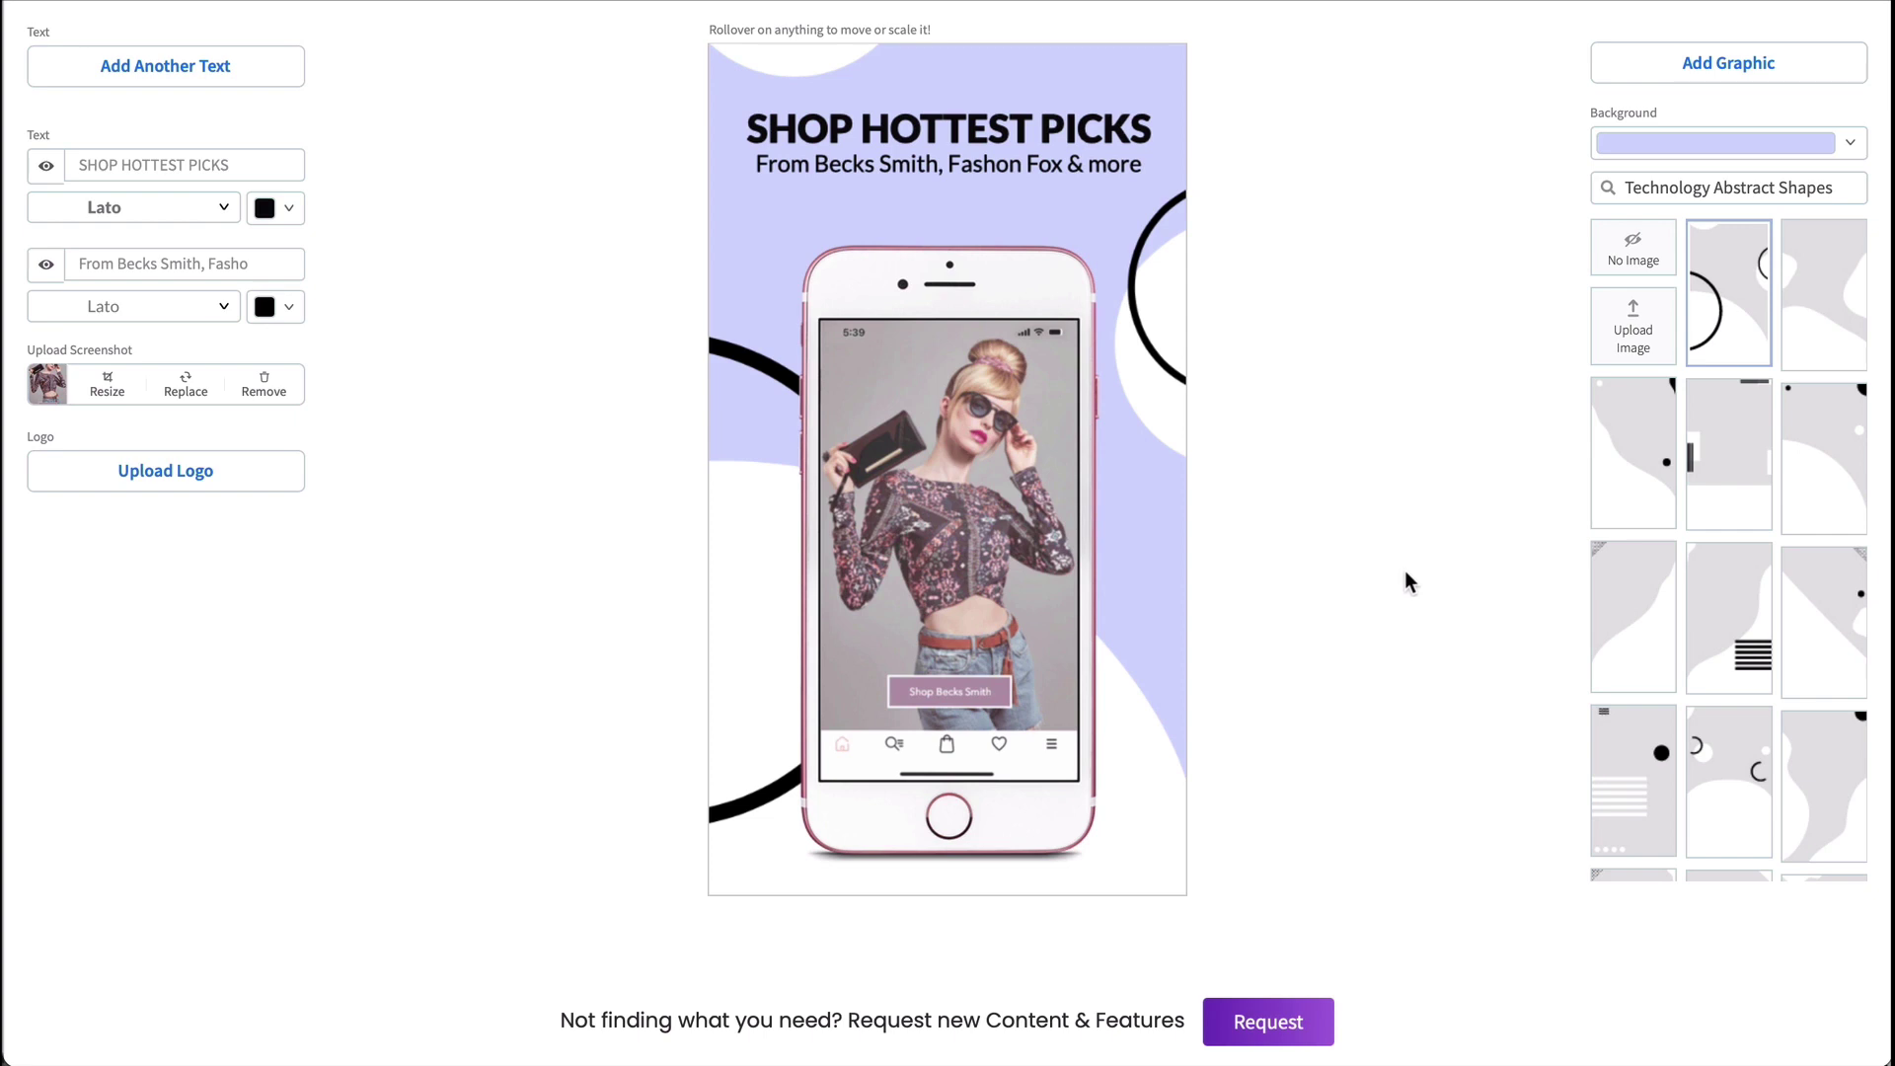
# Try several abstract background designs, settling on wavy lines, a black circle, stripes and dots
pyautogui.click(1826, 318)
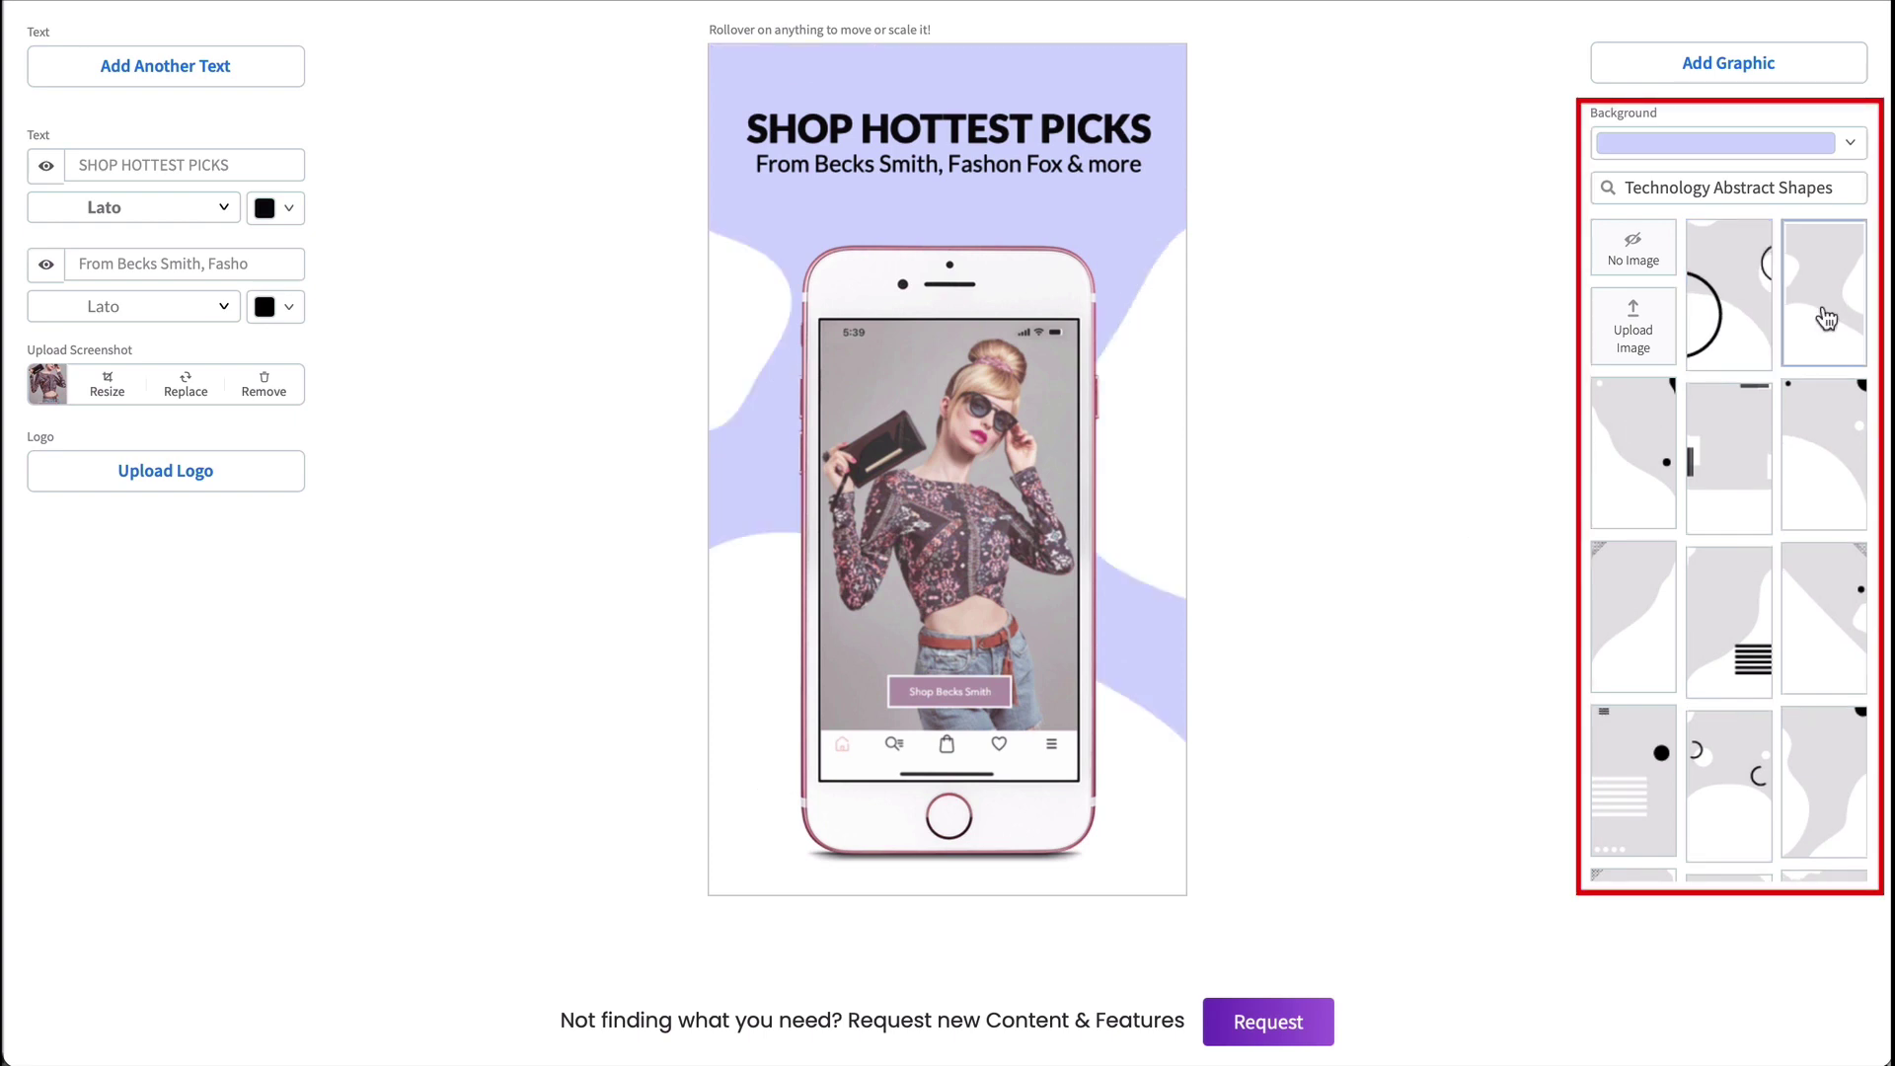
pyautogui.click(1647, 462)
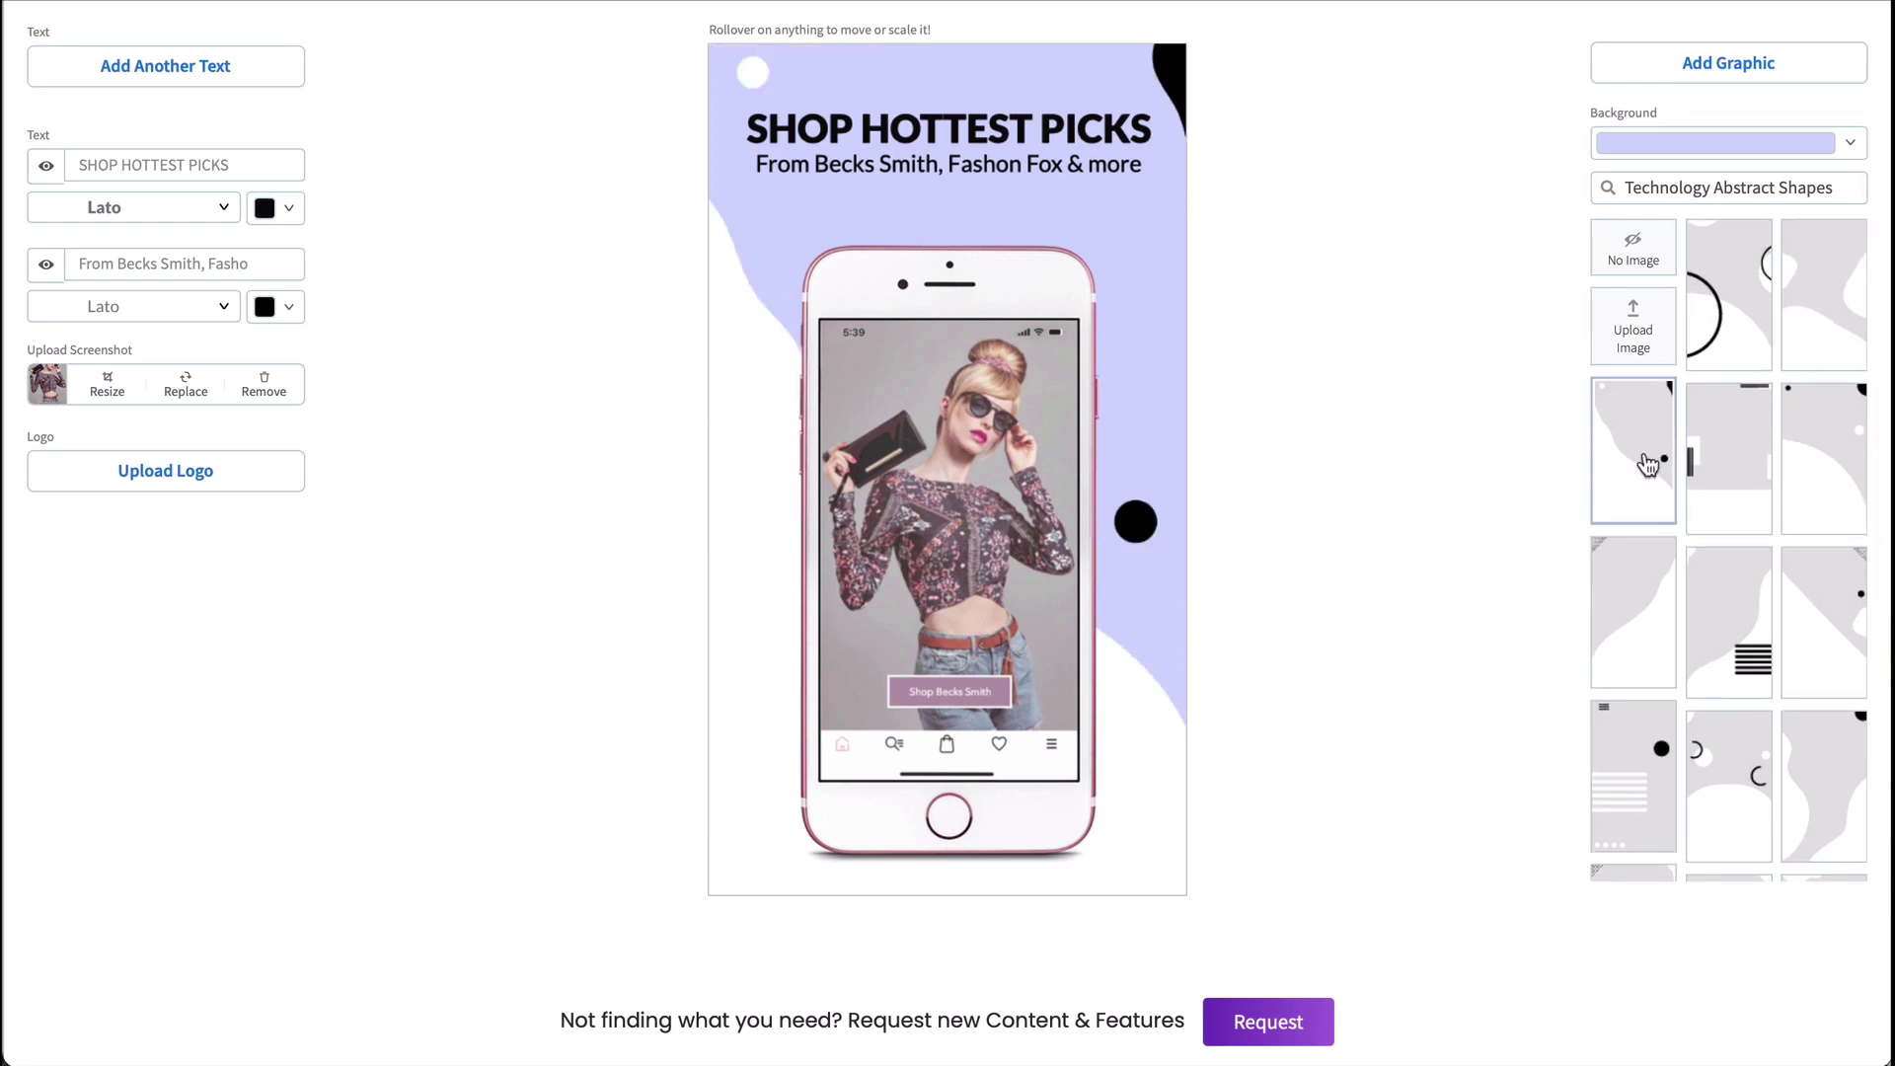
pyautogui.click(1734, 487)
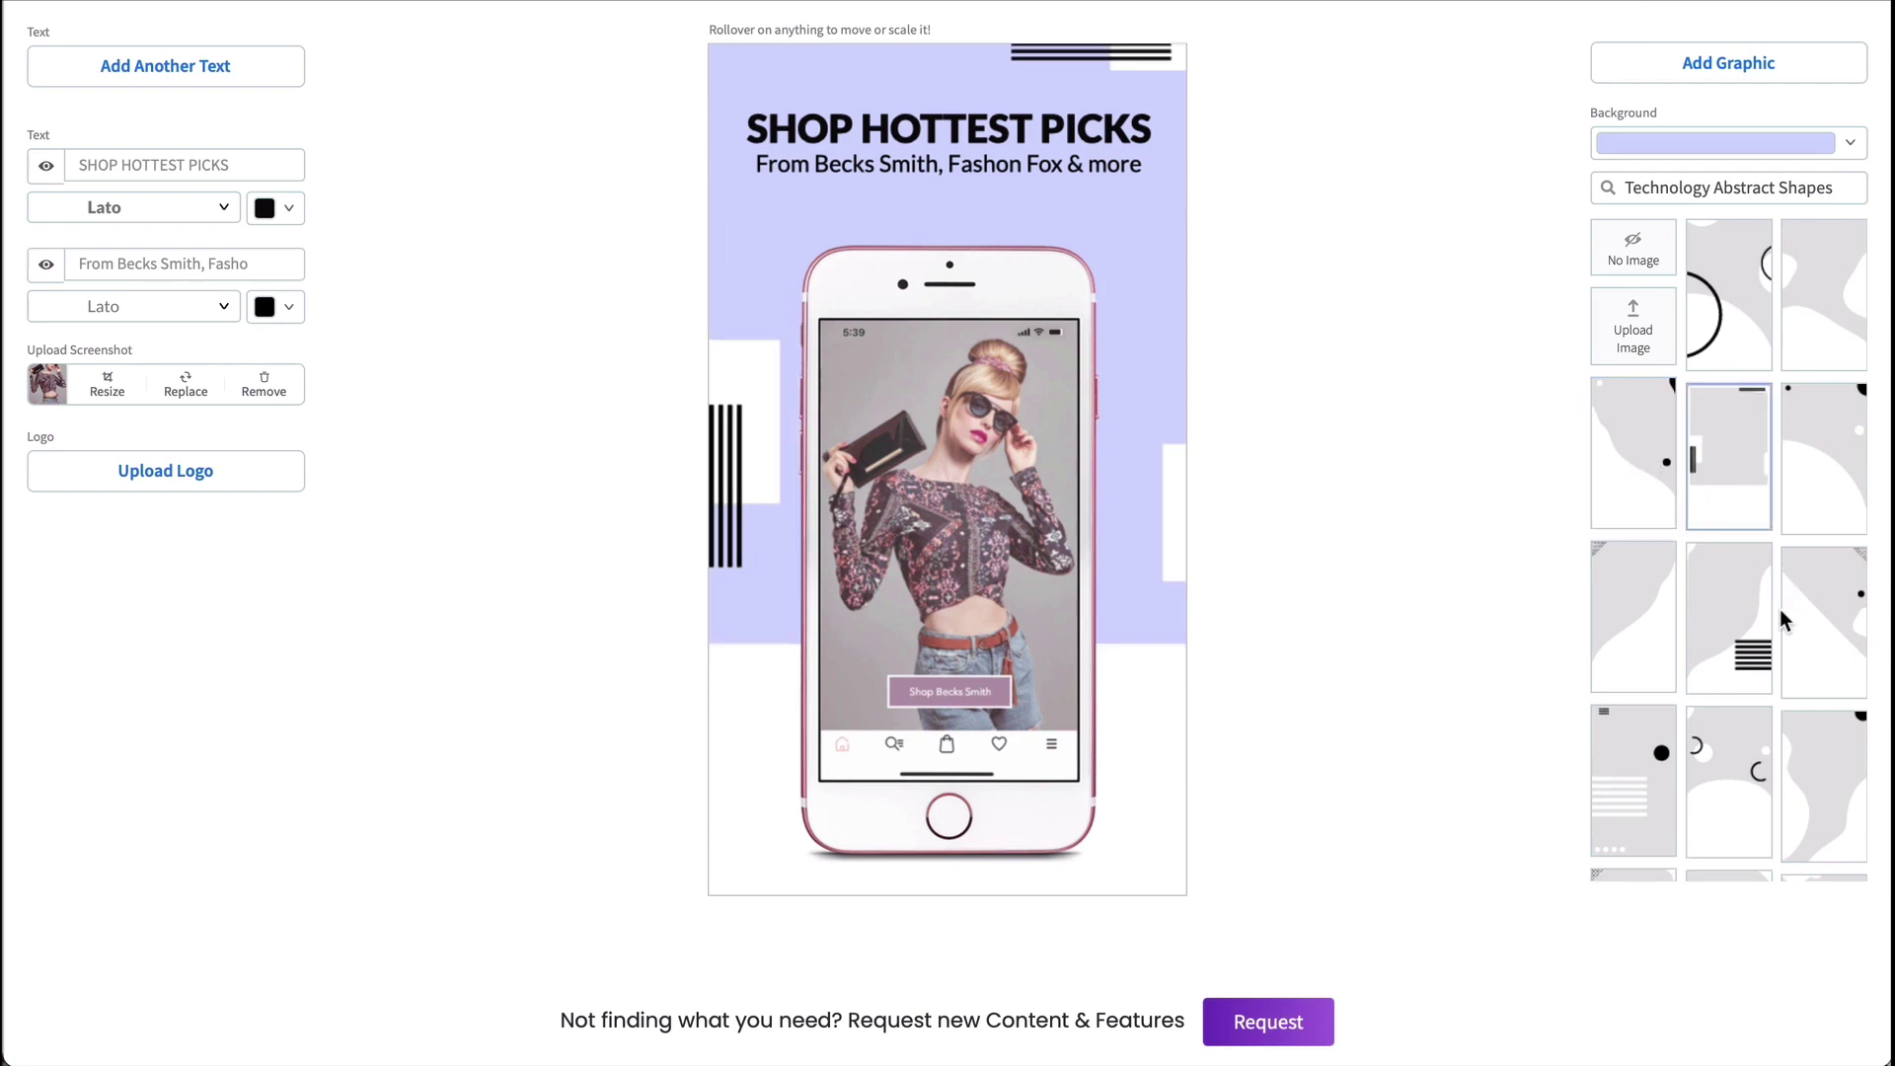
pyautogui.scroll(-1, 1778, 610)
pyautogui.click(1737, 573)
pyautogui.scroll(-2, 1746, 505)
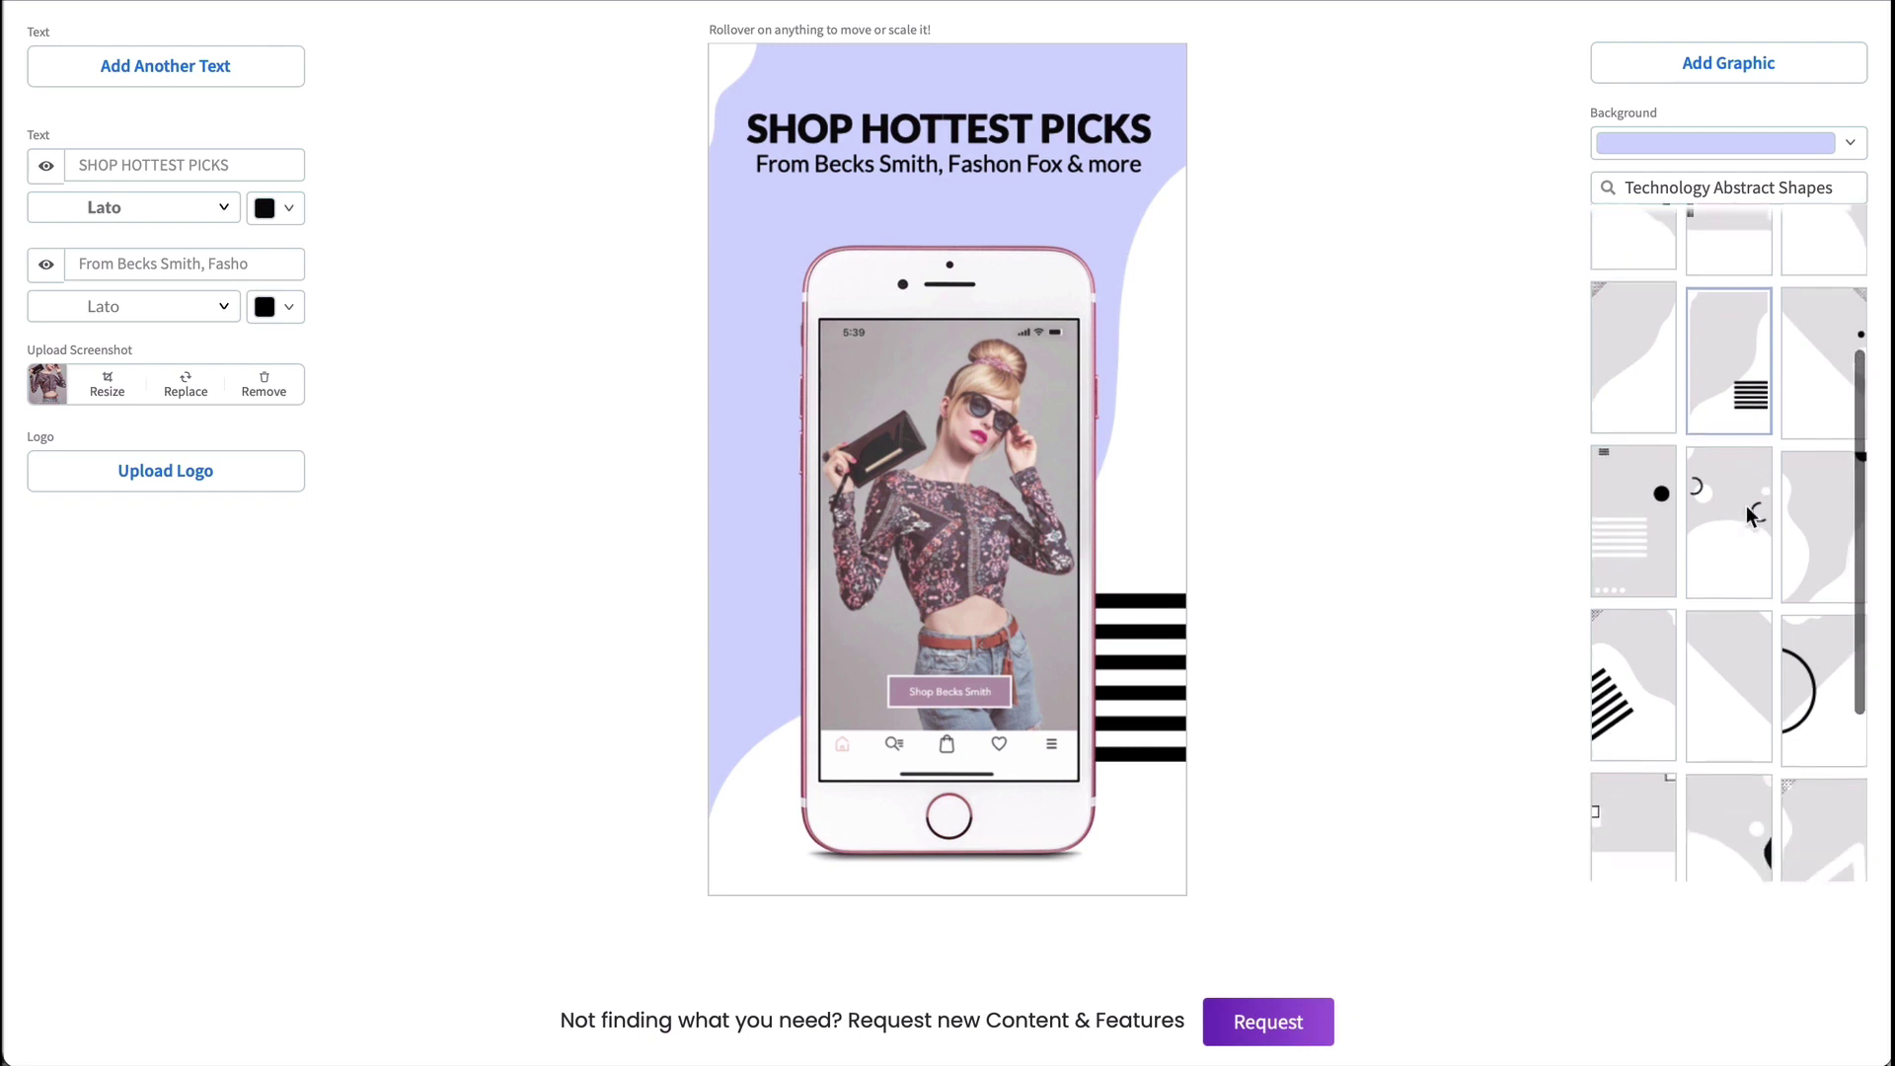
pyautogui.click(1667, 543)
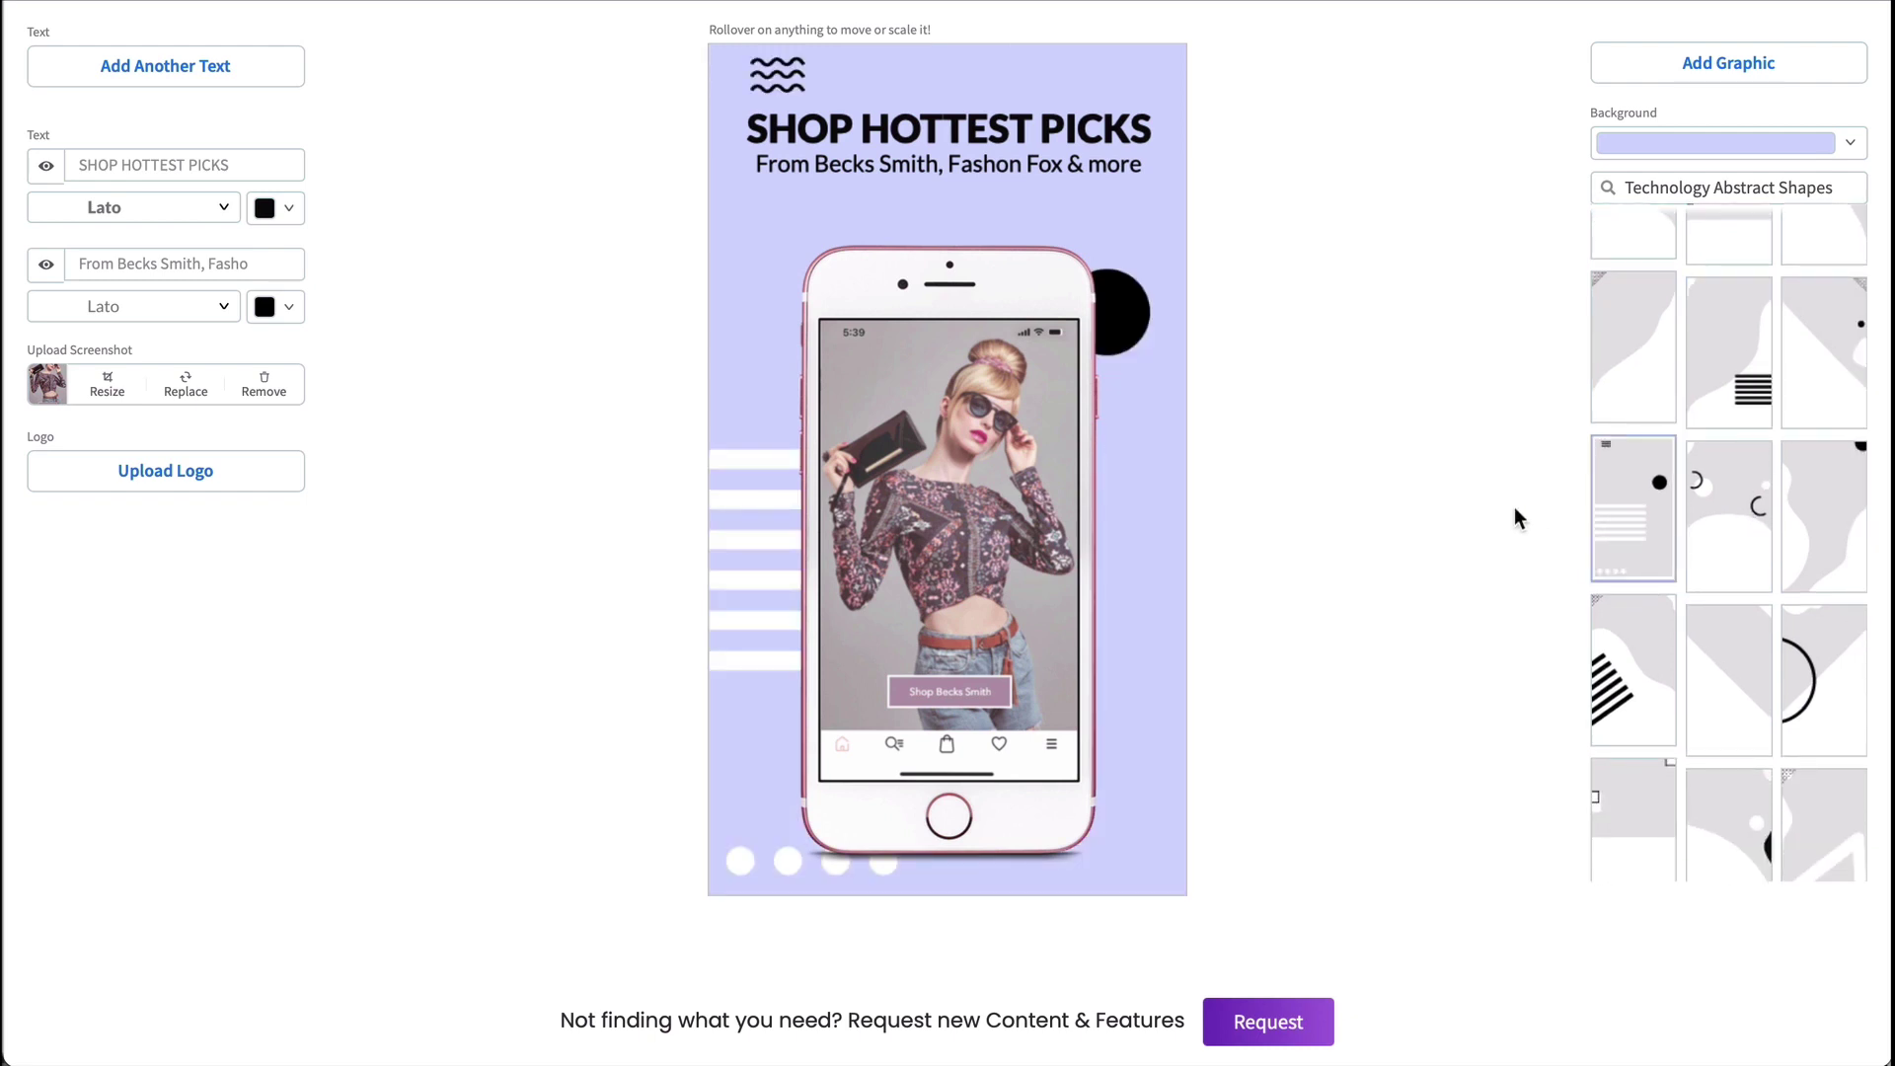
# Try blue, purple, turquoise and red swatches, then set the background to deep magenta
pyautogui.click(1852, 142)
pyautogui.click(1745, 309)
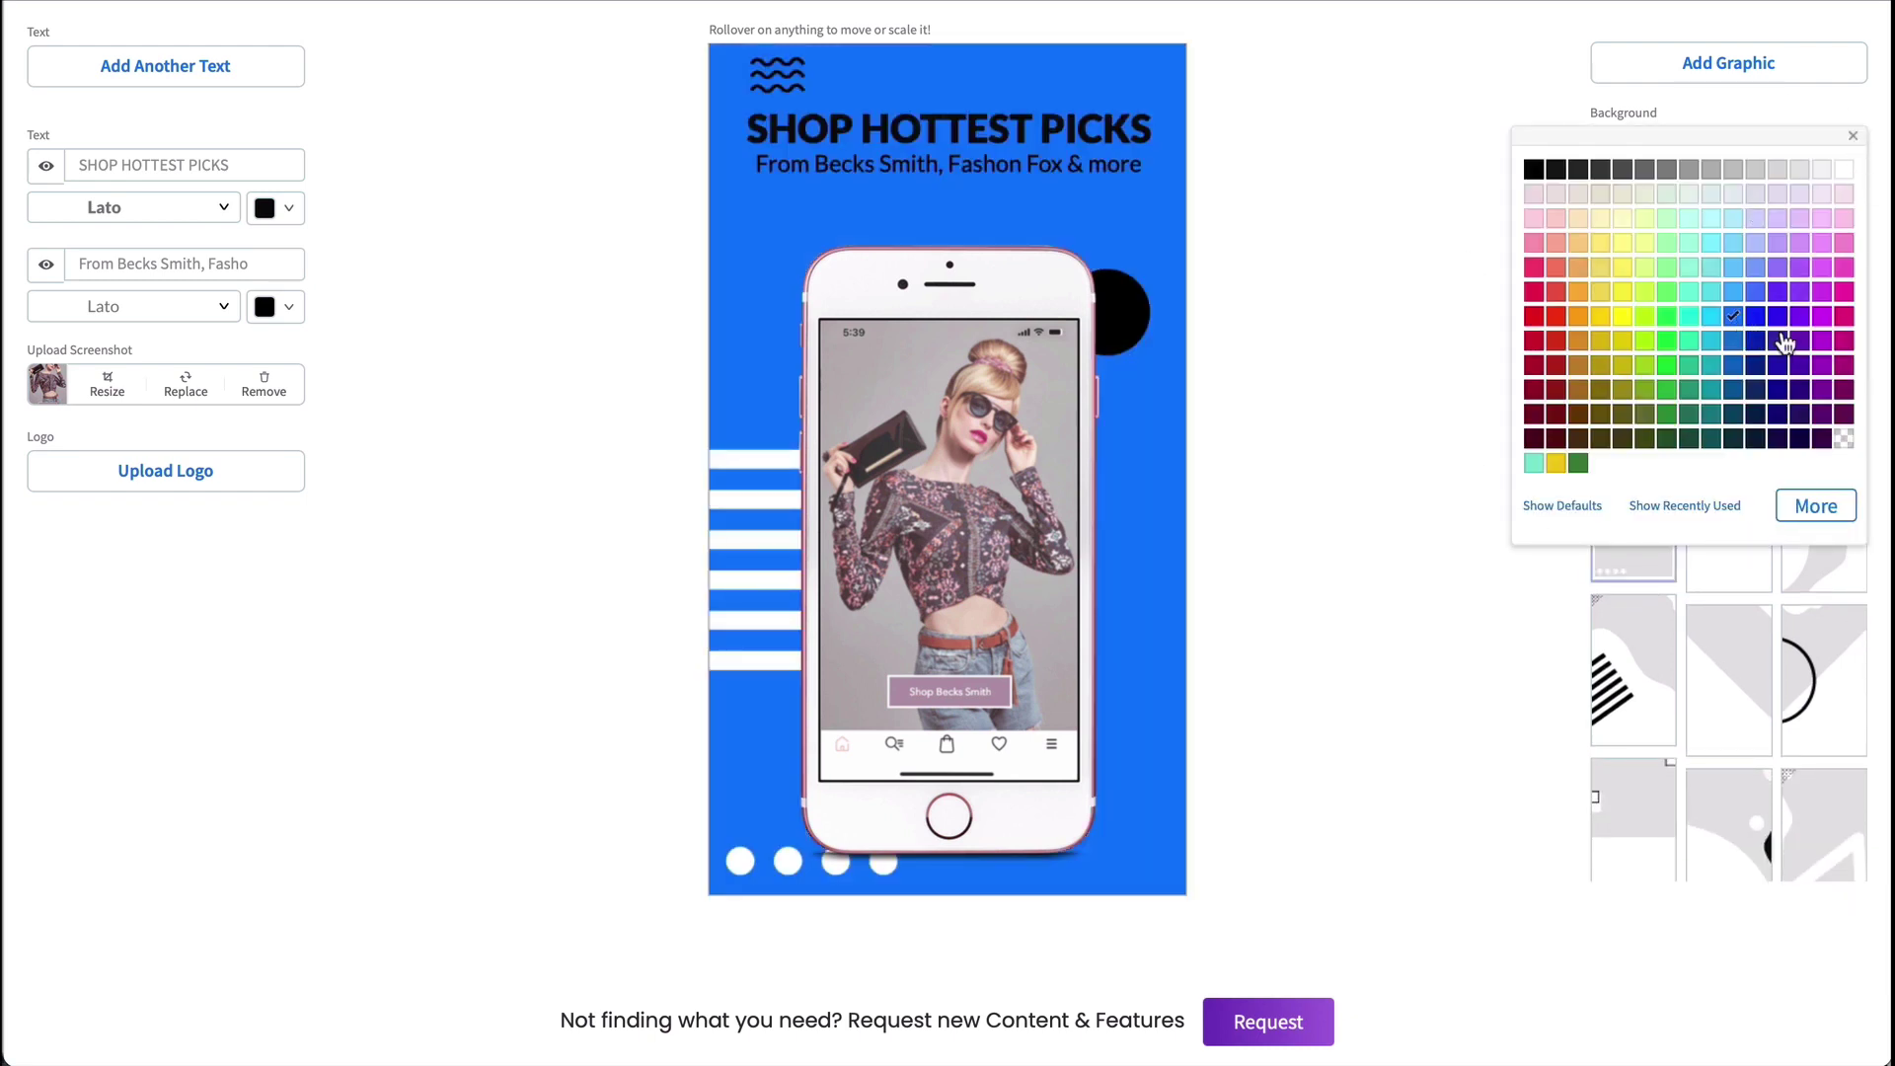
pyautogui.click(1801, 292)
pyautogui.click(1711, 294)
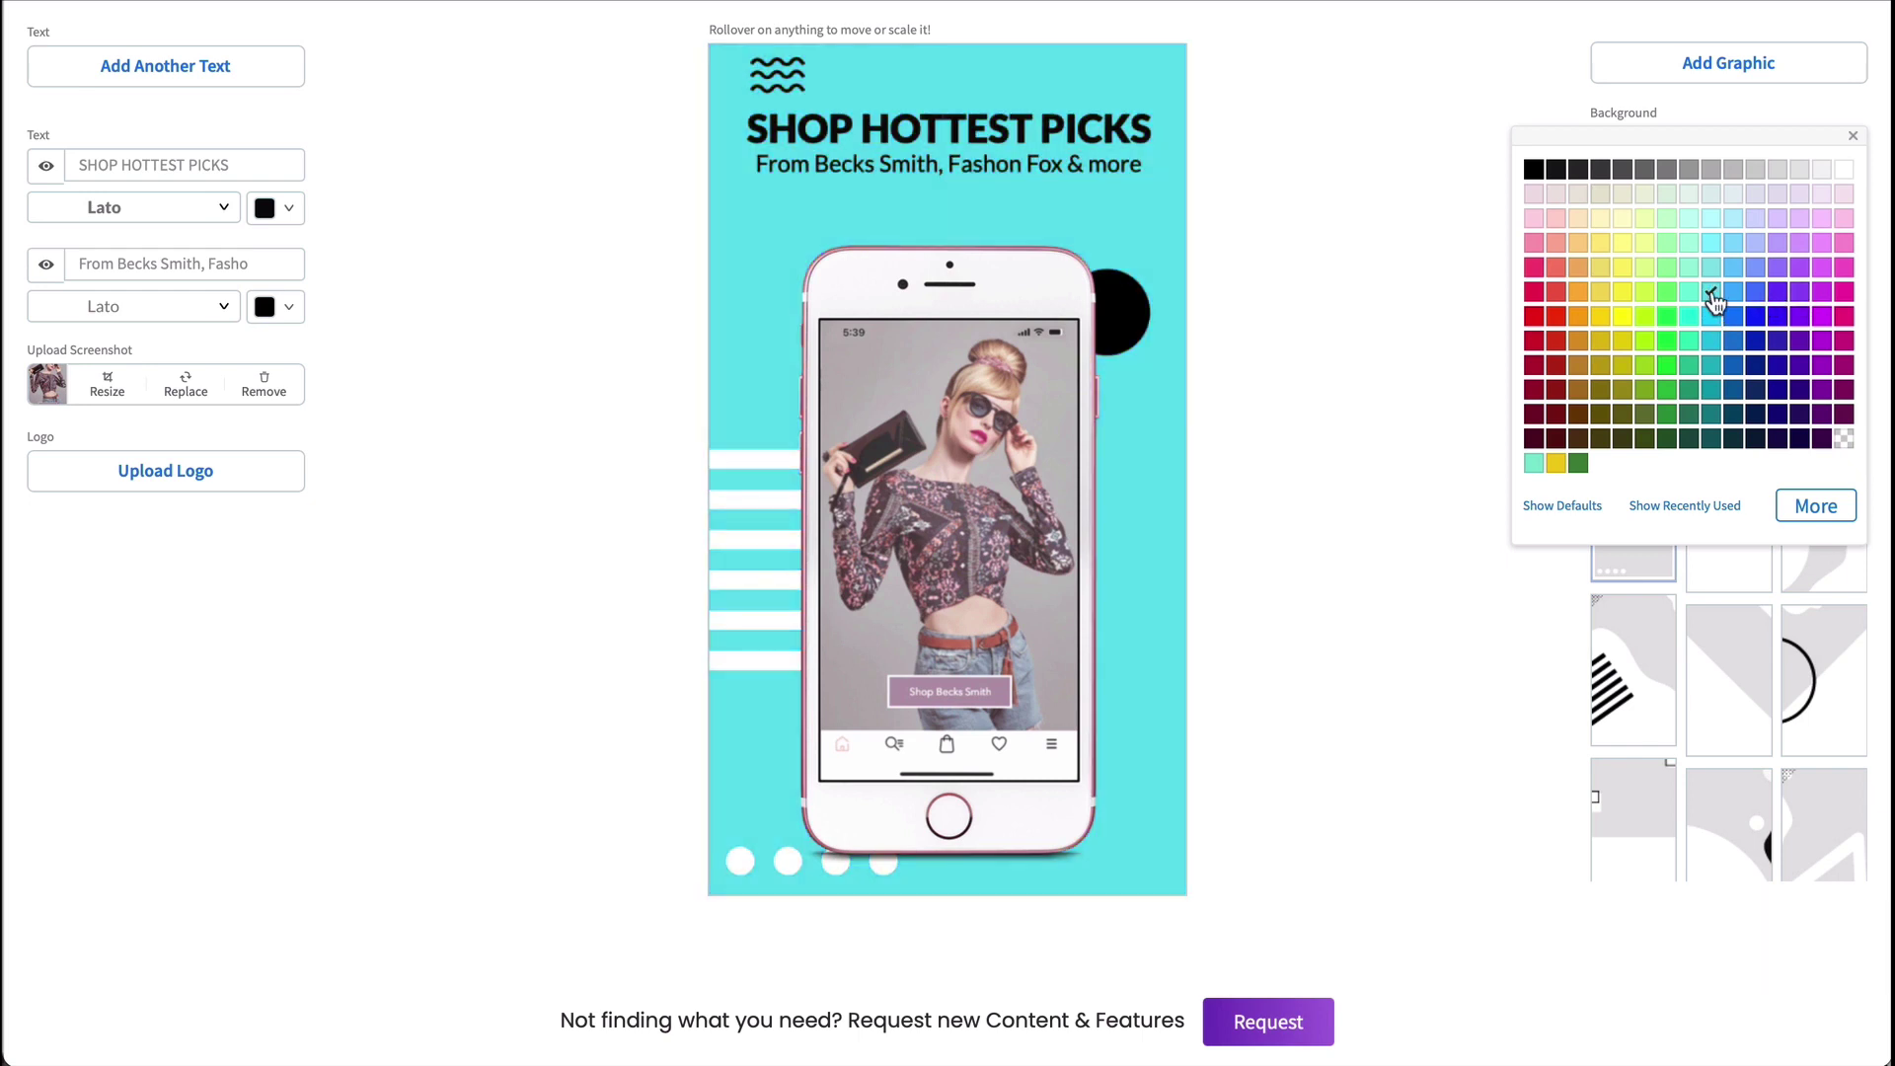
pyautogui.click(1534, 293)
pyautogui.click(1556, 316)
pyautogui.click(1844, 316)
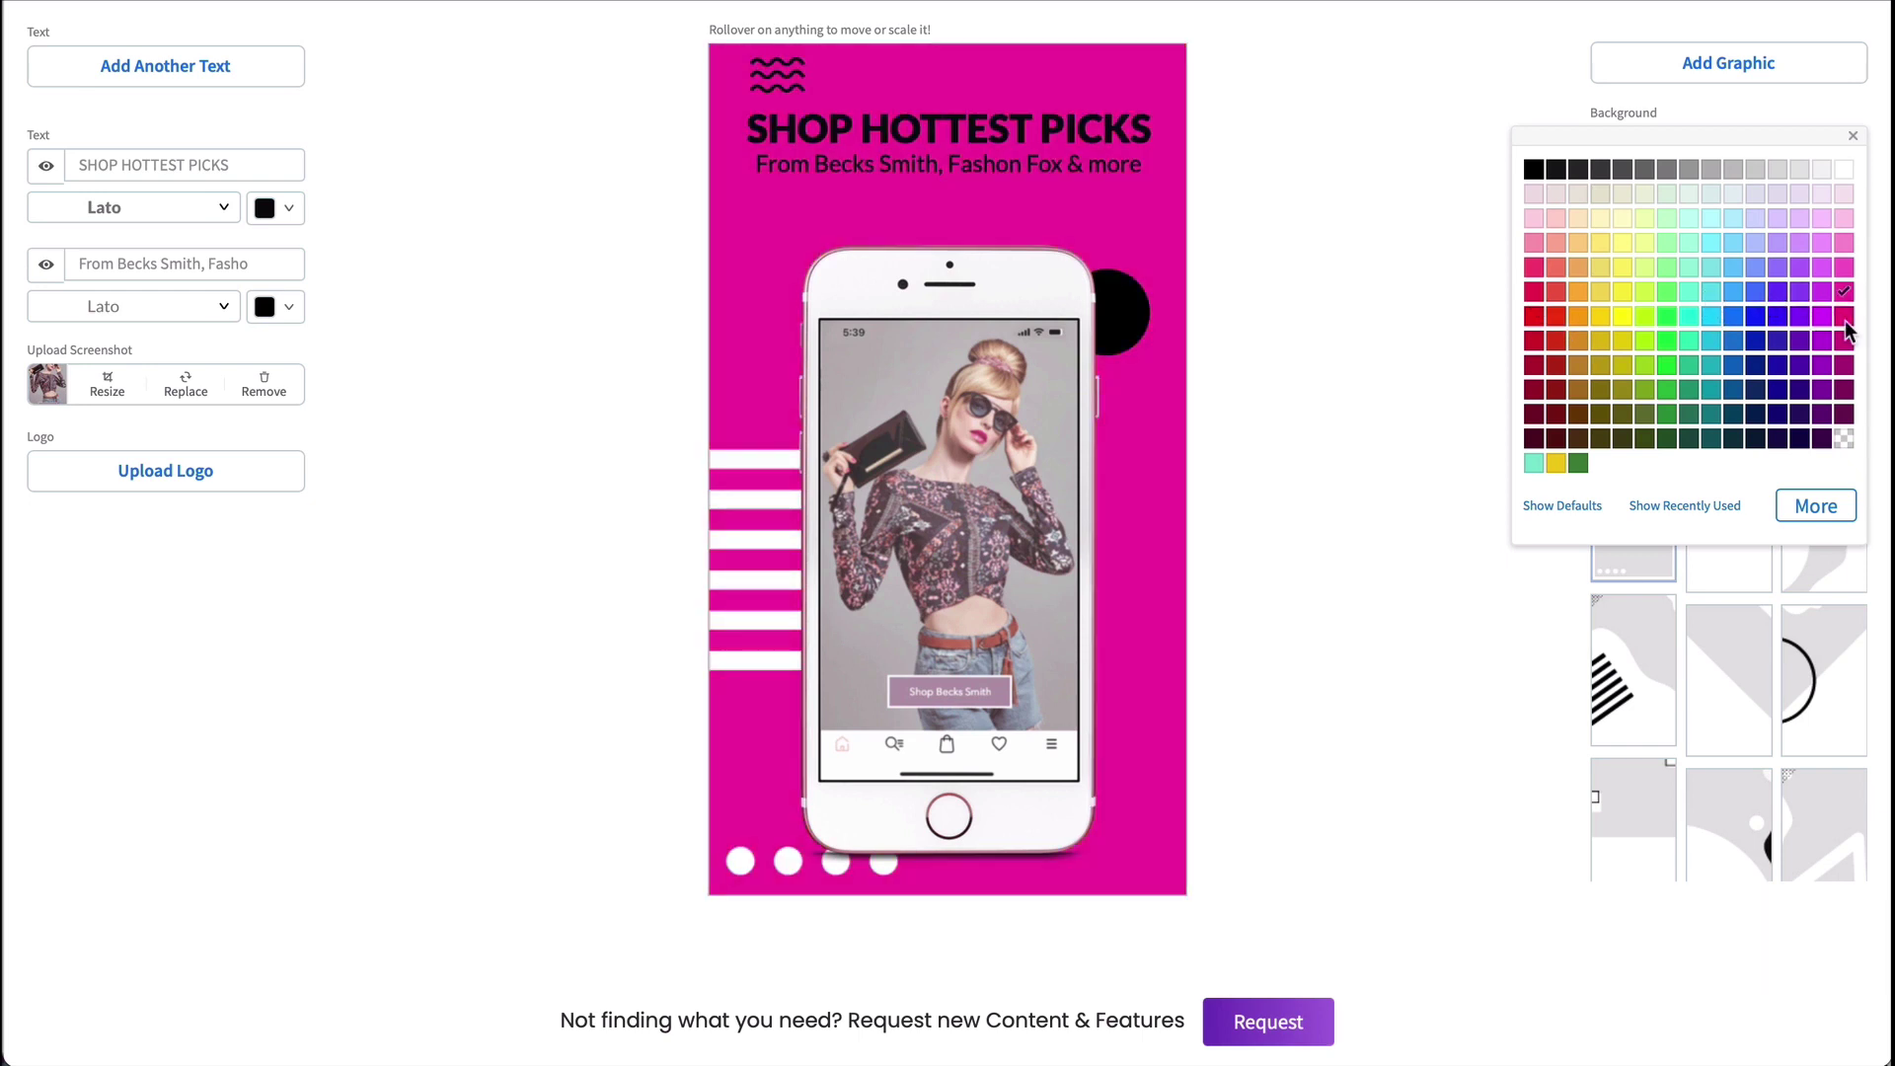
pyautogui.click(1844, 341)
pyautogui.click(1844, 365)
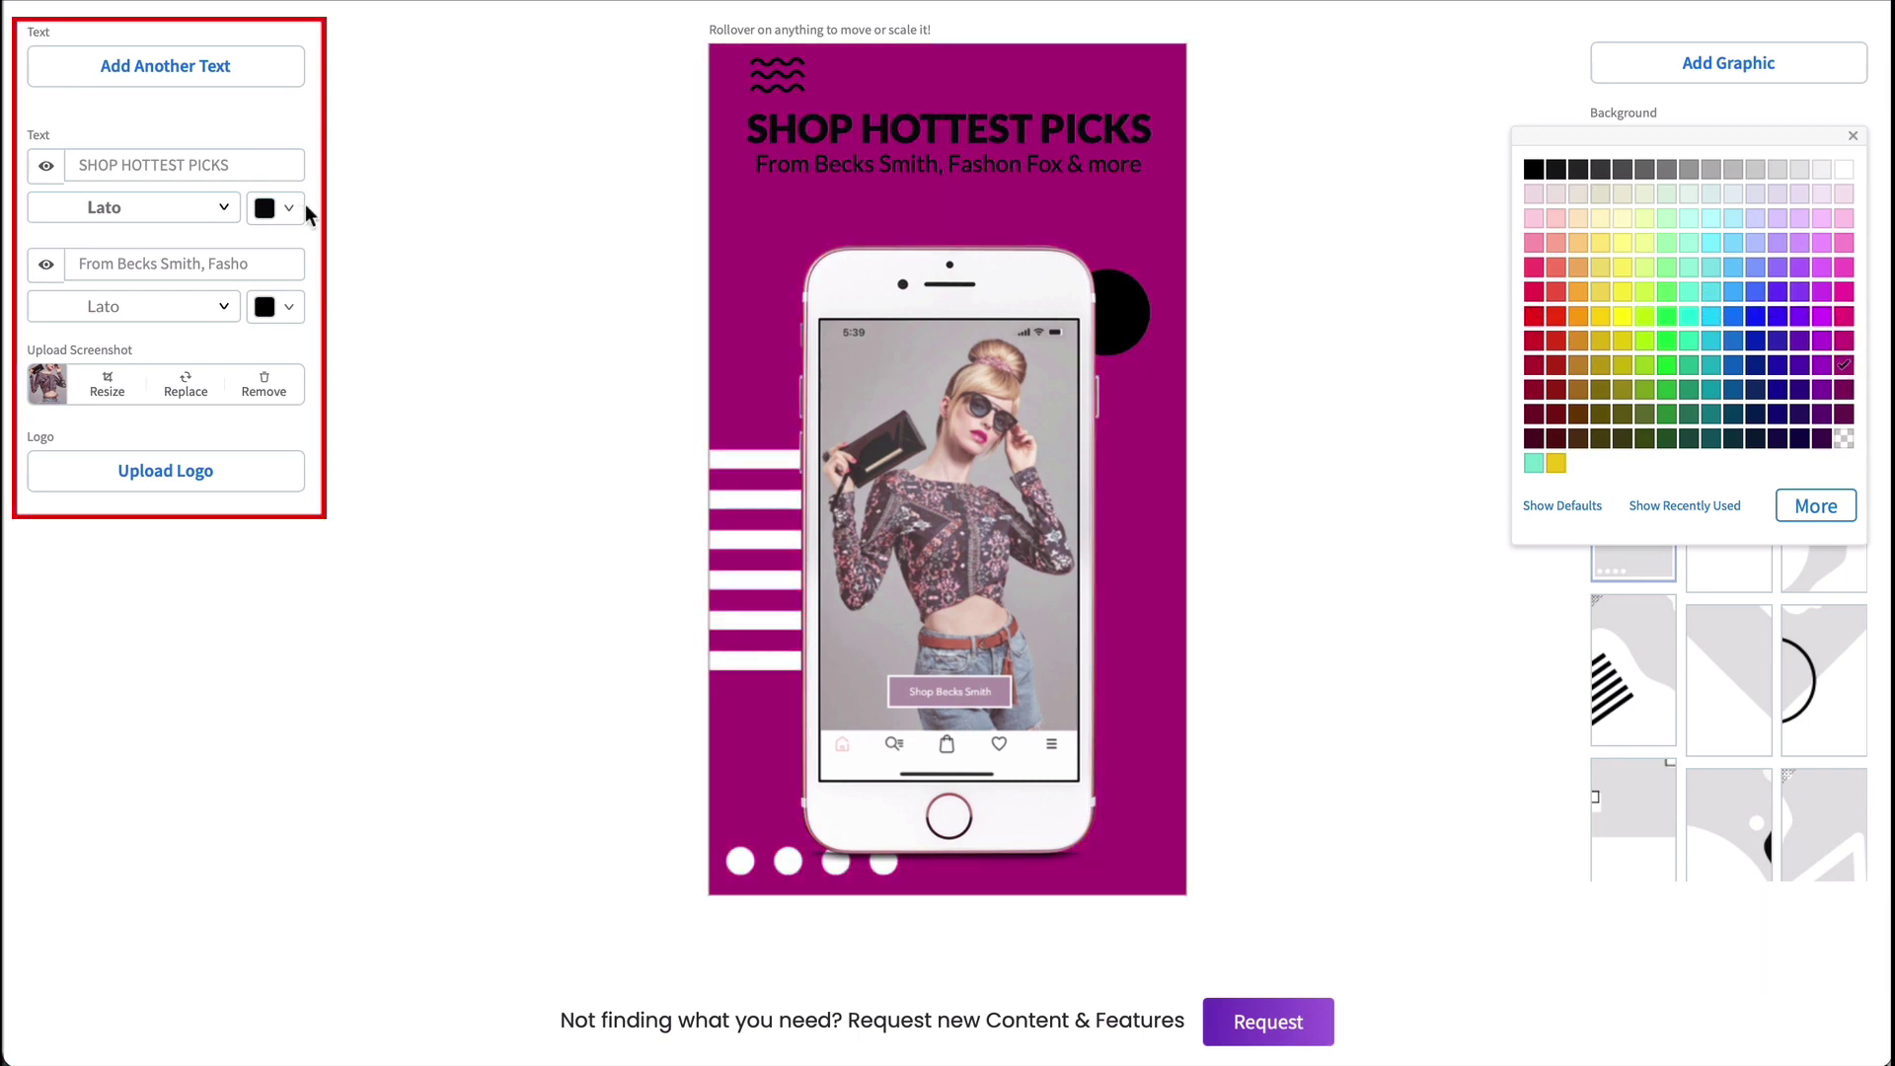
# Set the main heading to Avenir Next in white
pyautogui.click(223, 207)
pyautogui.scroll(-8, 227, 564)
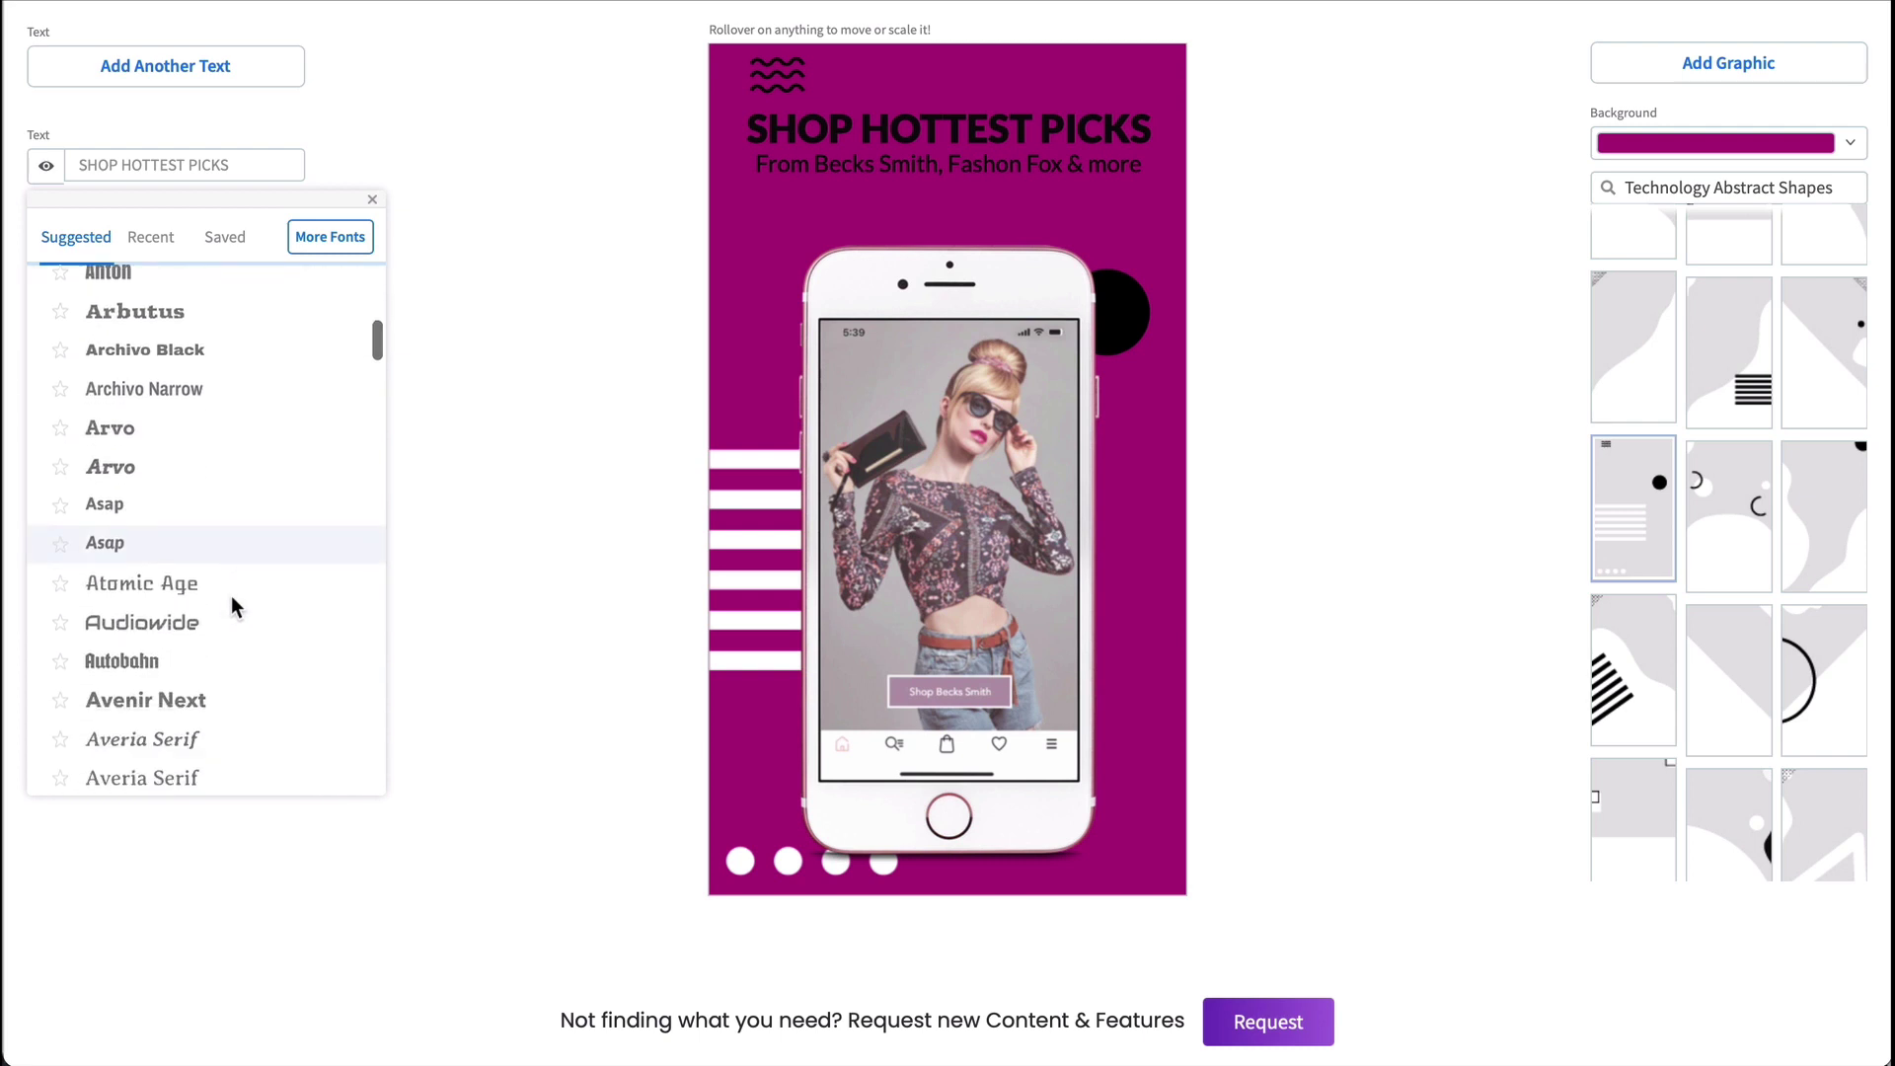
pyautogui.click(228, 610)
pyautogui.click(267, 194)
pyautogui.click(362, 234)
pyautogui.click(339, 233)
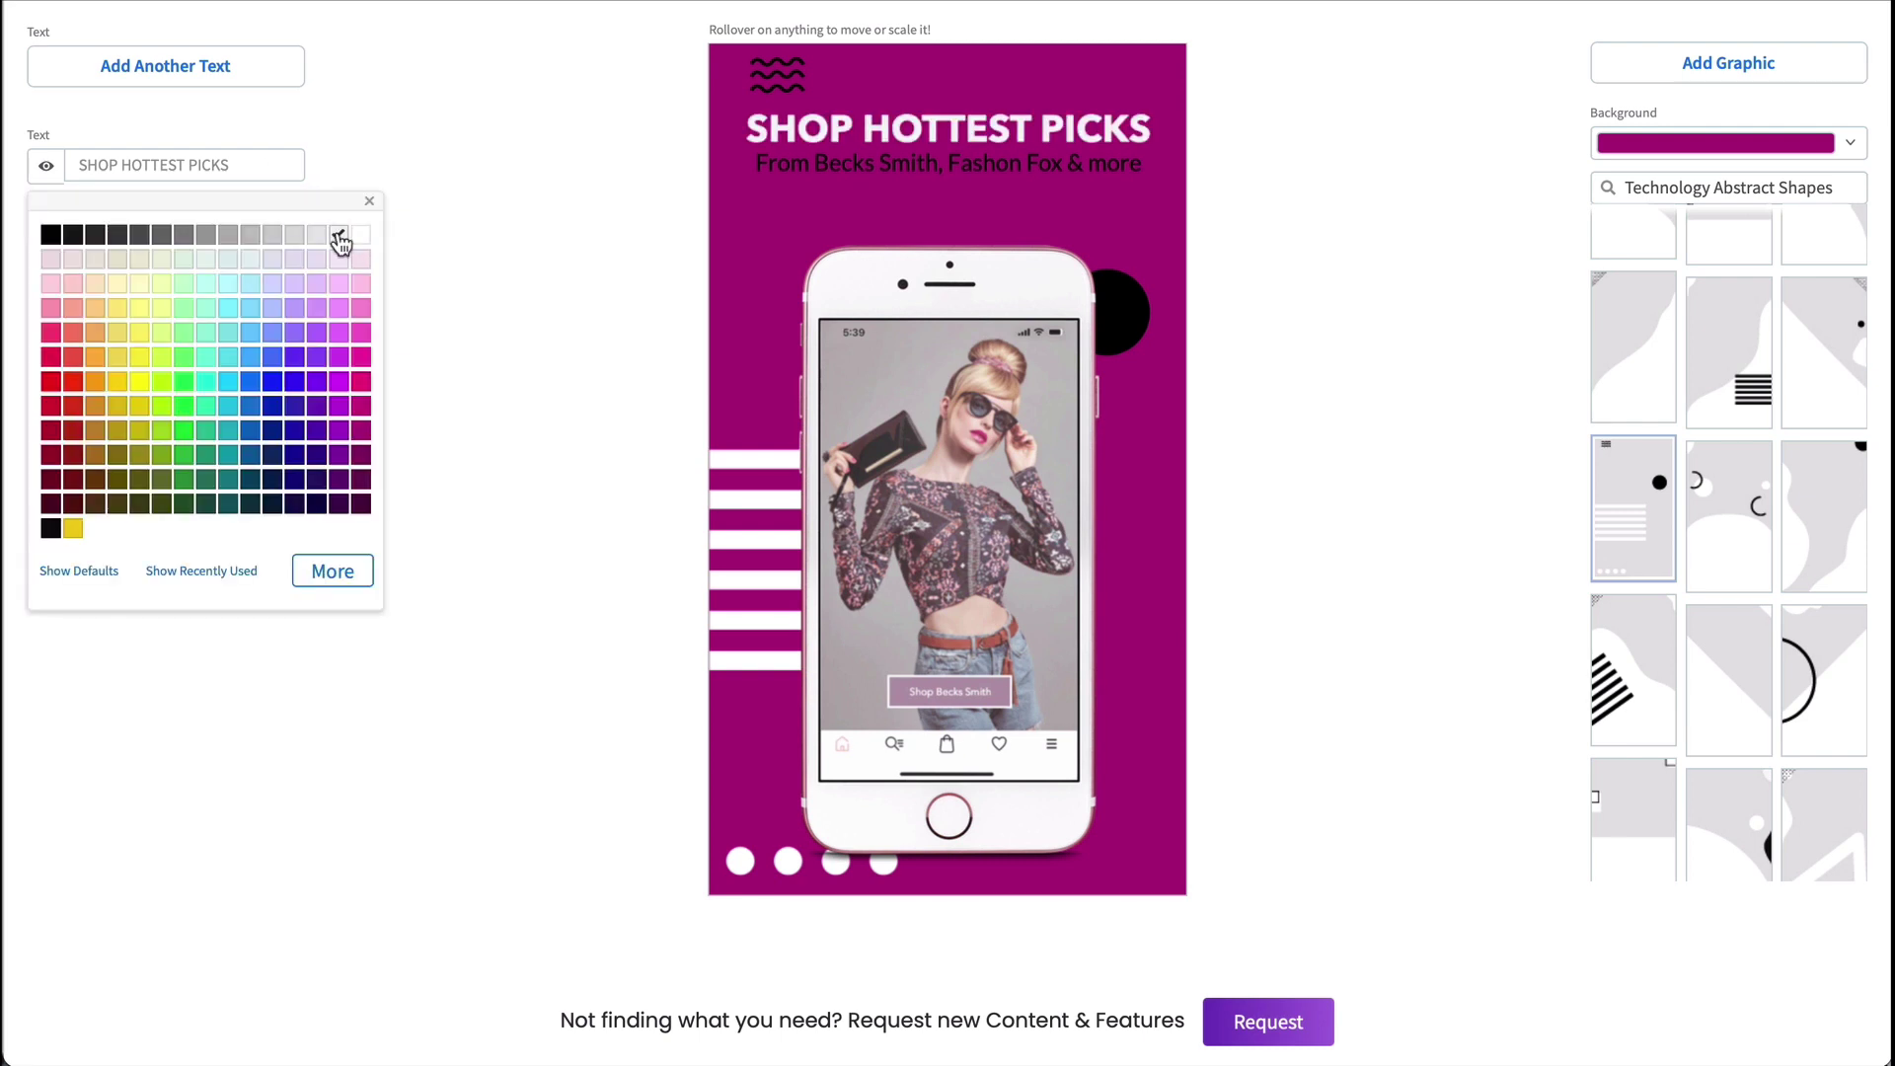
pyautogui.click(460, 244)
# Set the subtitle to Avenir Next in white
pyautogui.click(233, 305)
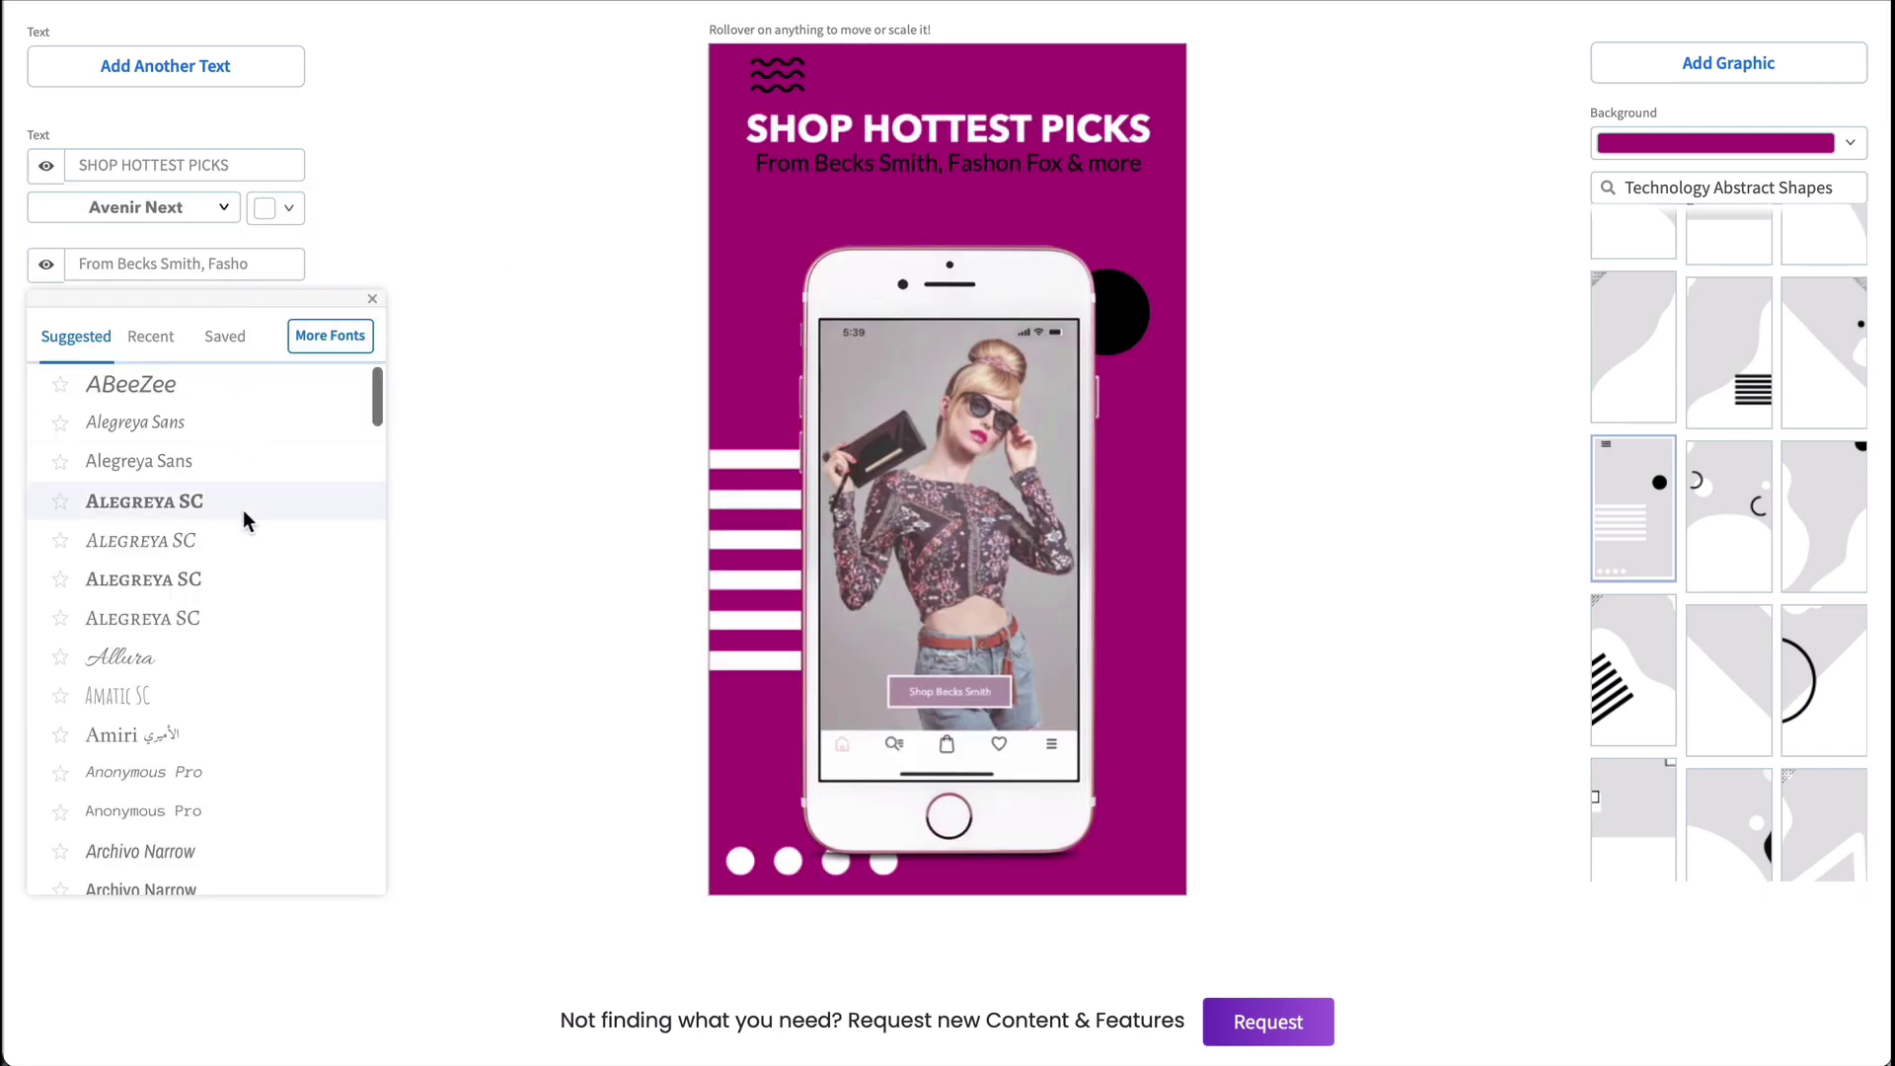
pyautogui.scroll(-5, 243, 510)
pyautogui.click(163, 728)
pyautogui.click(286, 306)
pyautogui.click(360, 332)
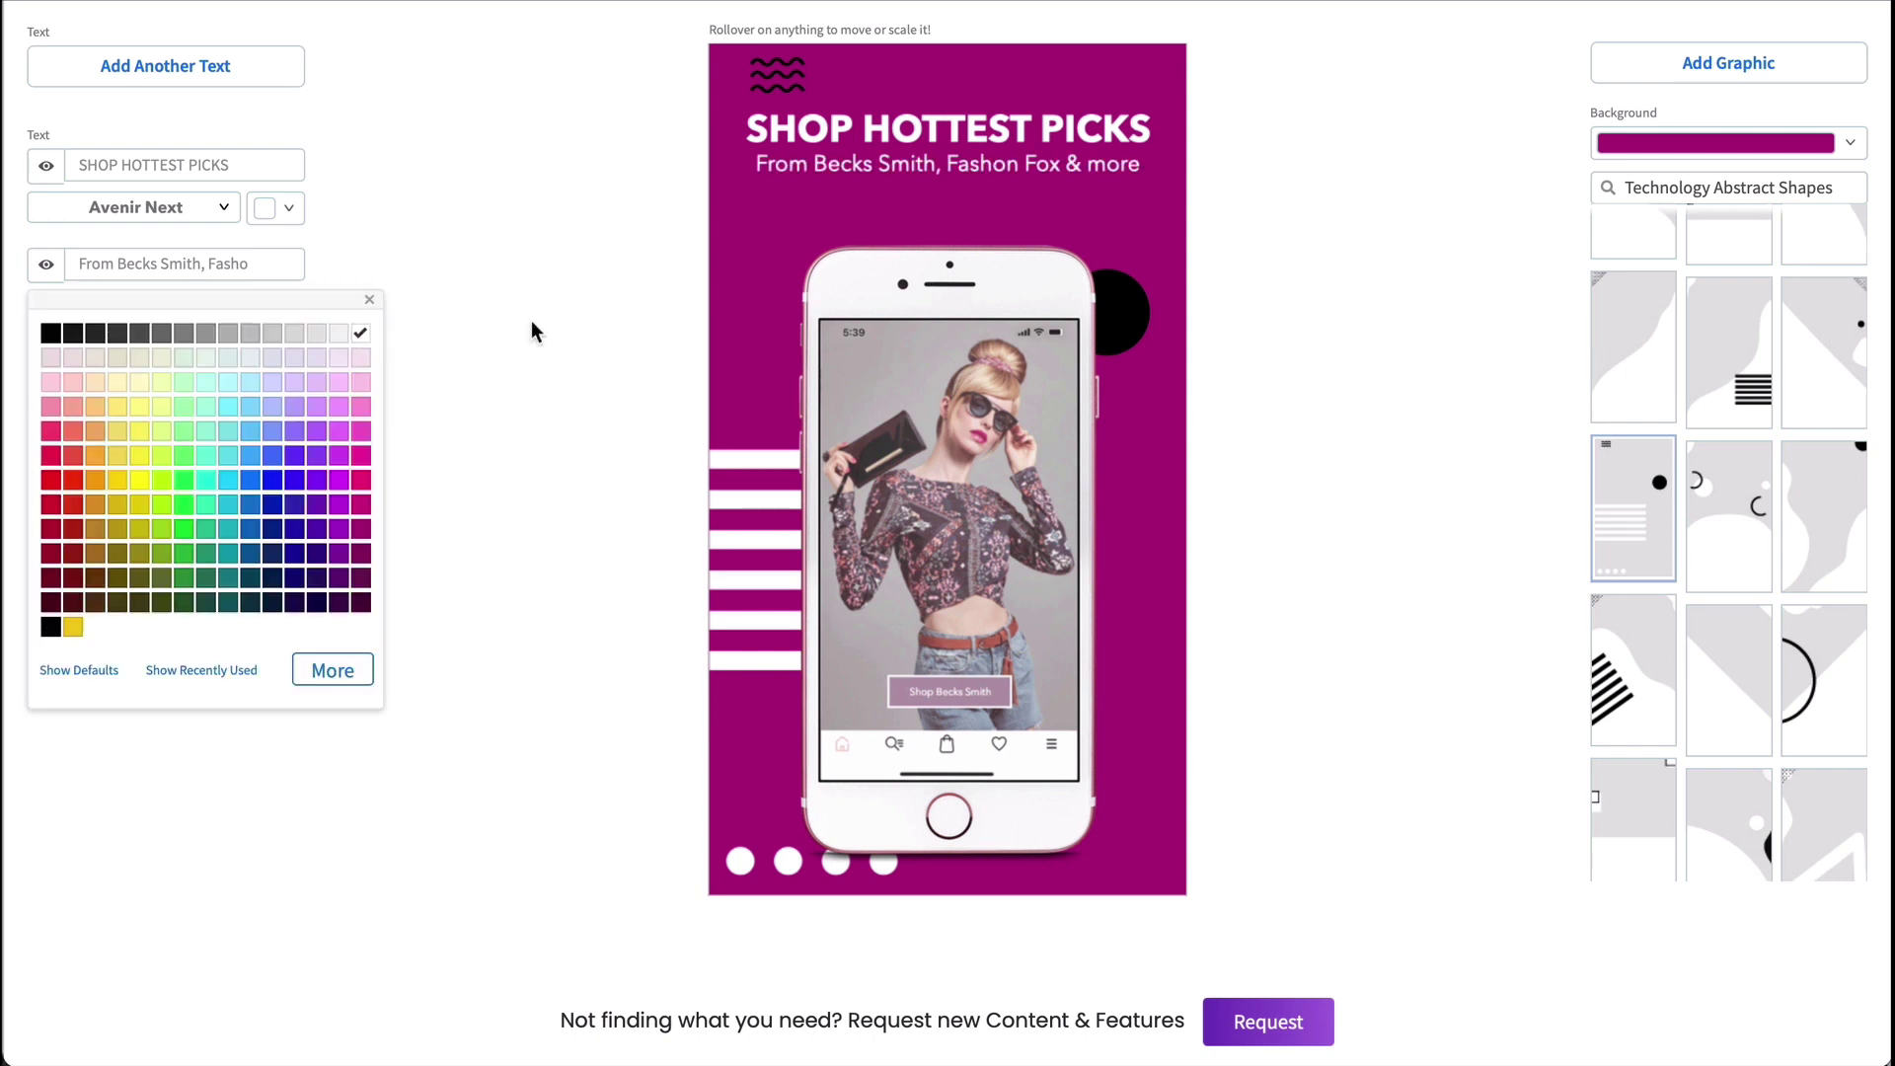
pyautogui.click(533, 330)
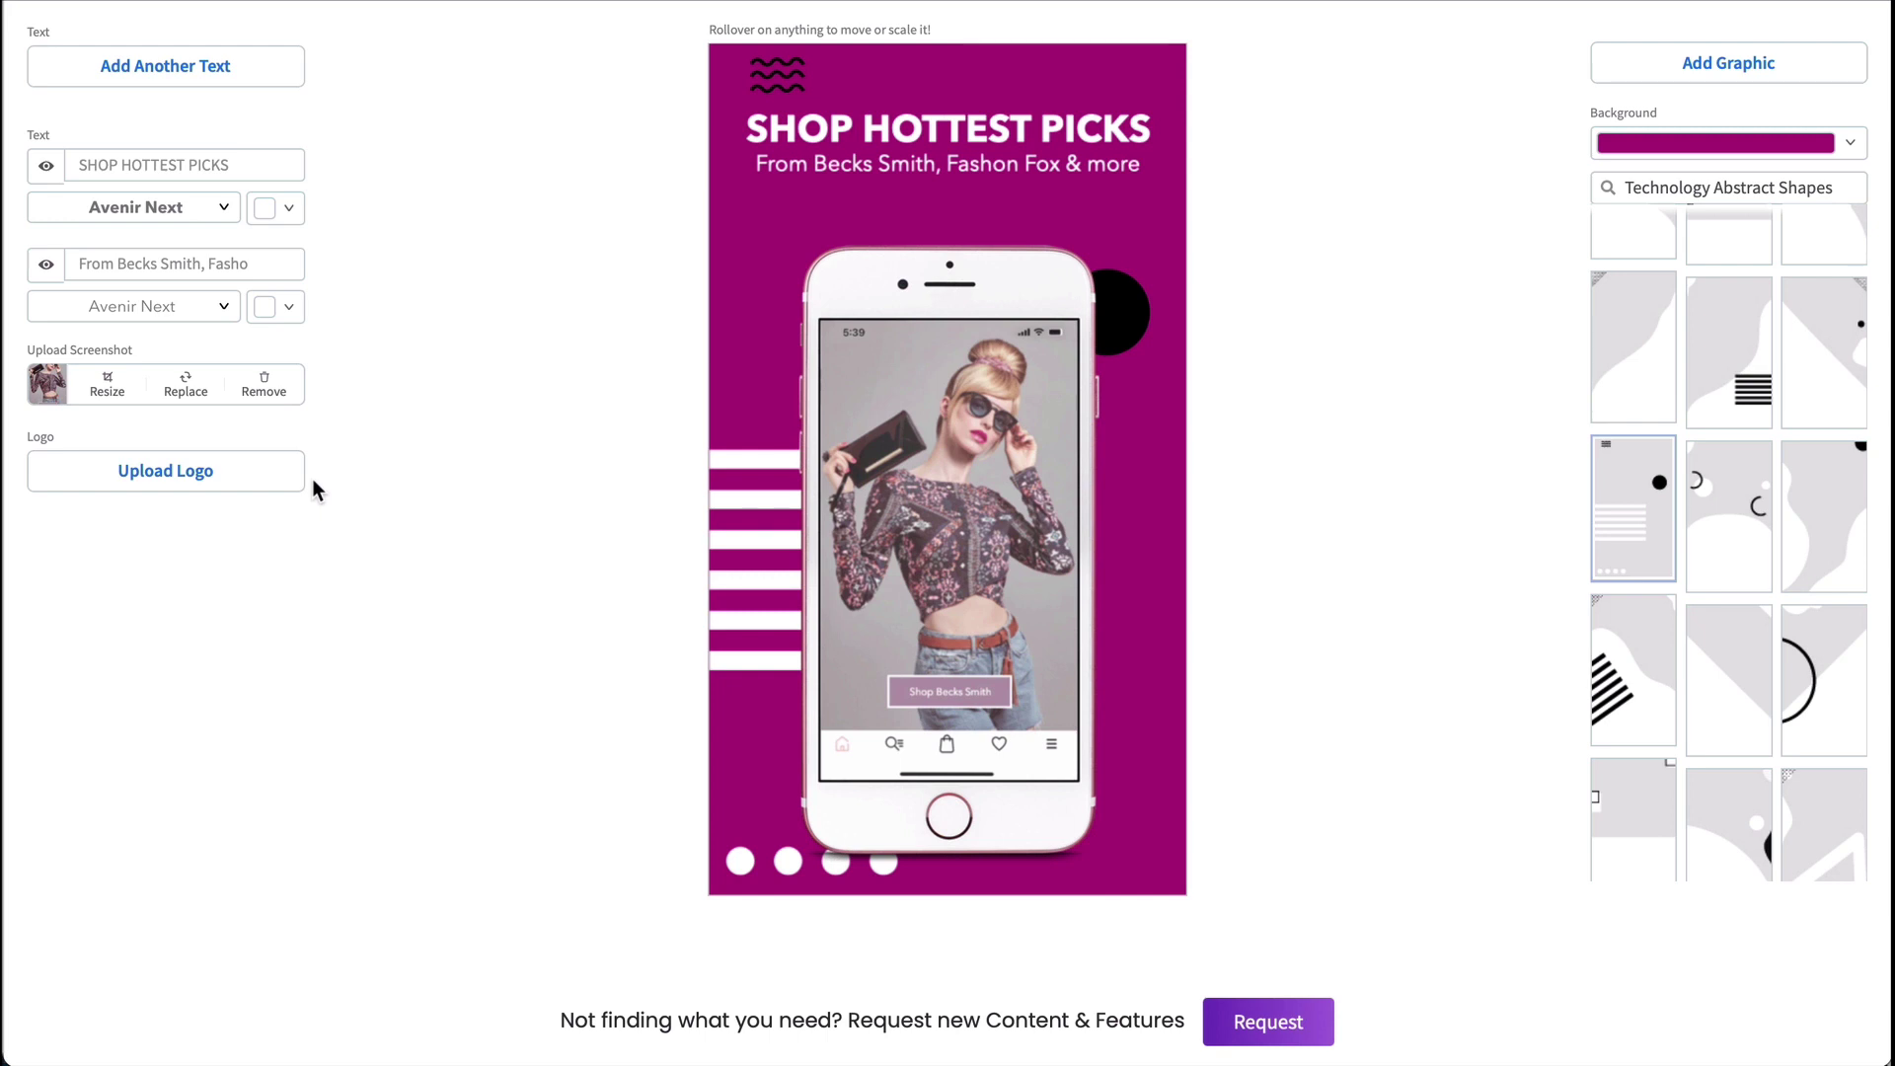
# Add a white 'FROM TOP INFLUENCERS' text line and move it up toward the heading
pyautogui.click(211, 59)
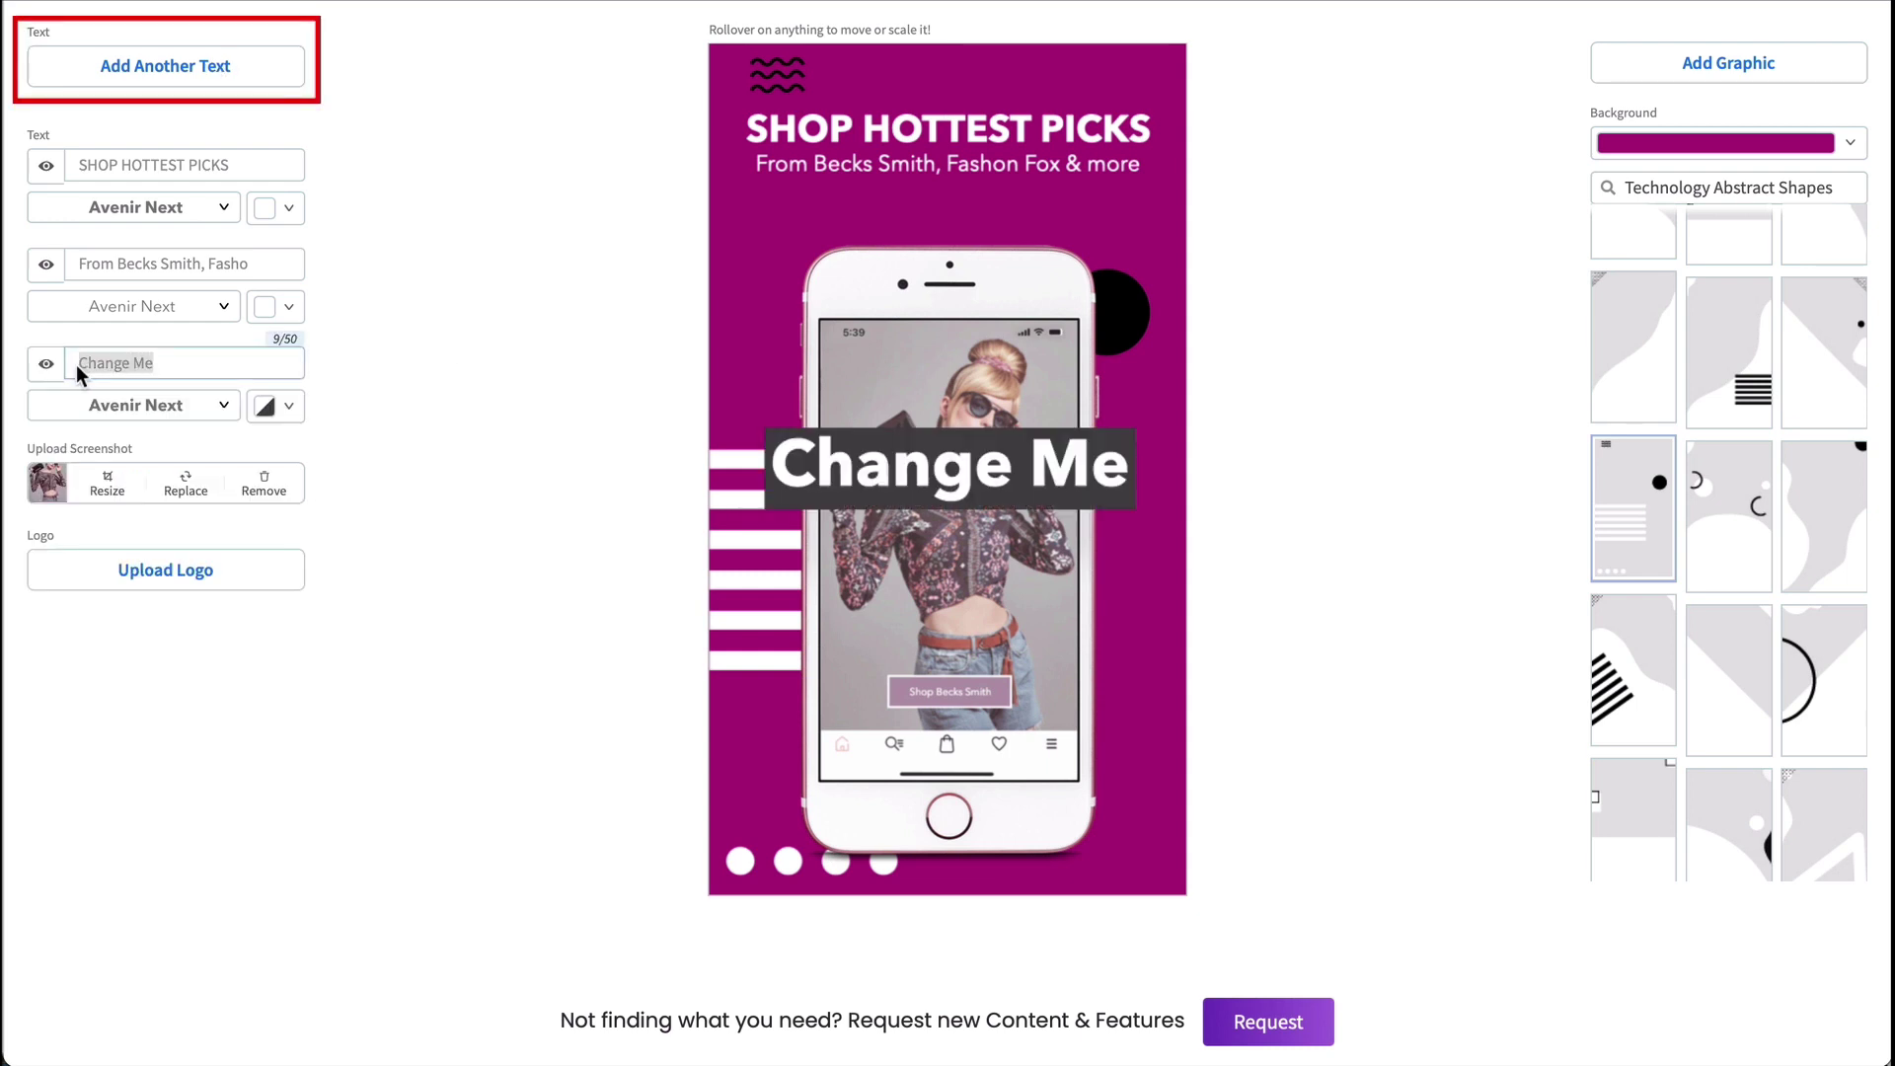
pyautogui.write('FROM TOP INFLUENCERS')
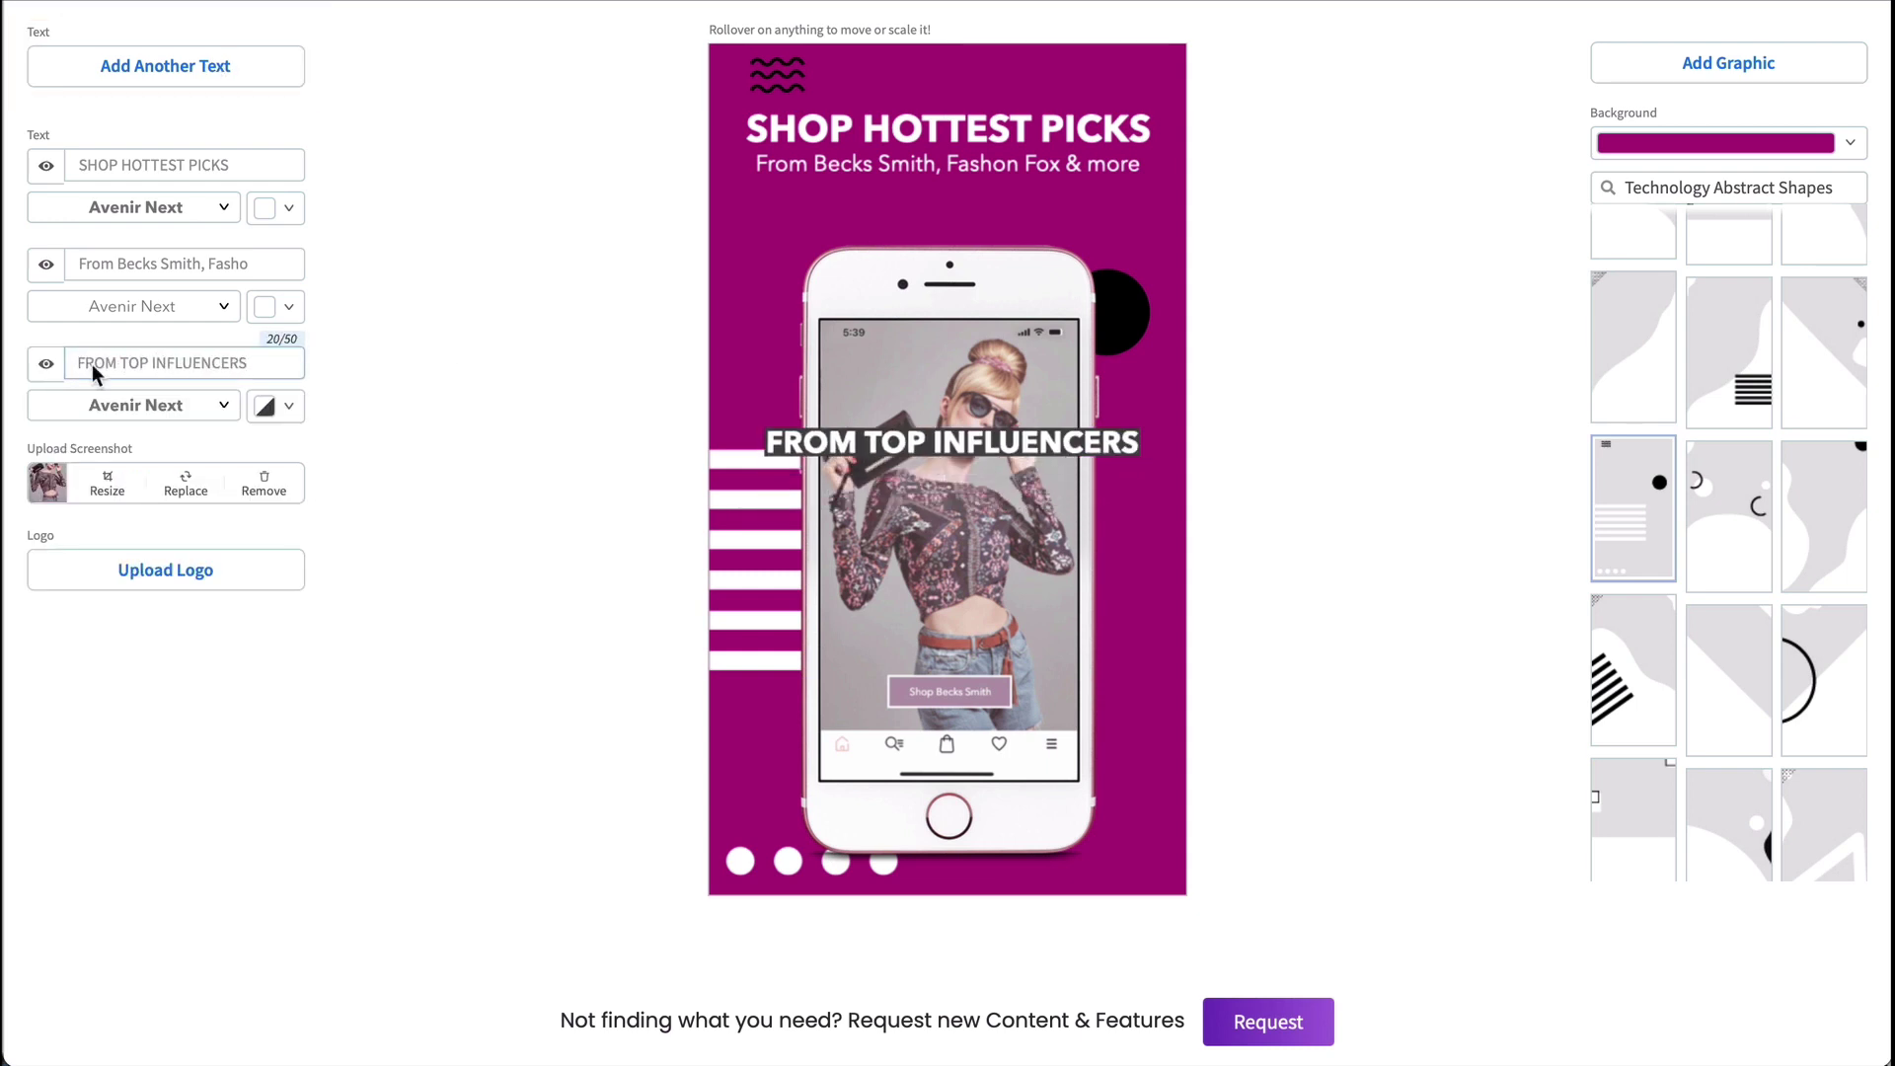
pyautogui.click(287, 406)
pyautogui.click(76, 499)
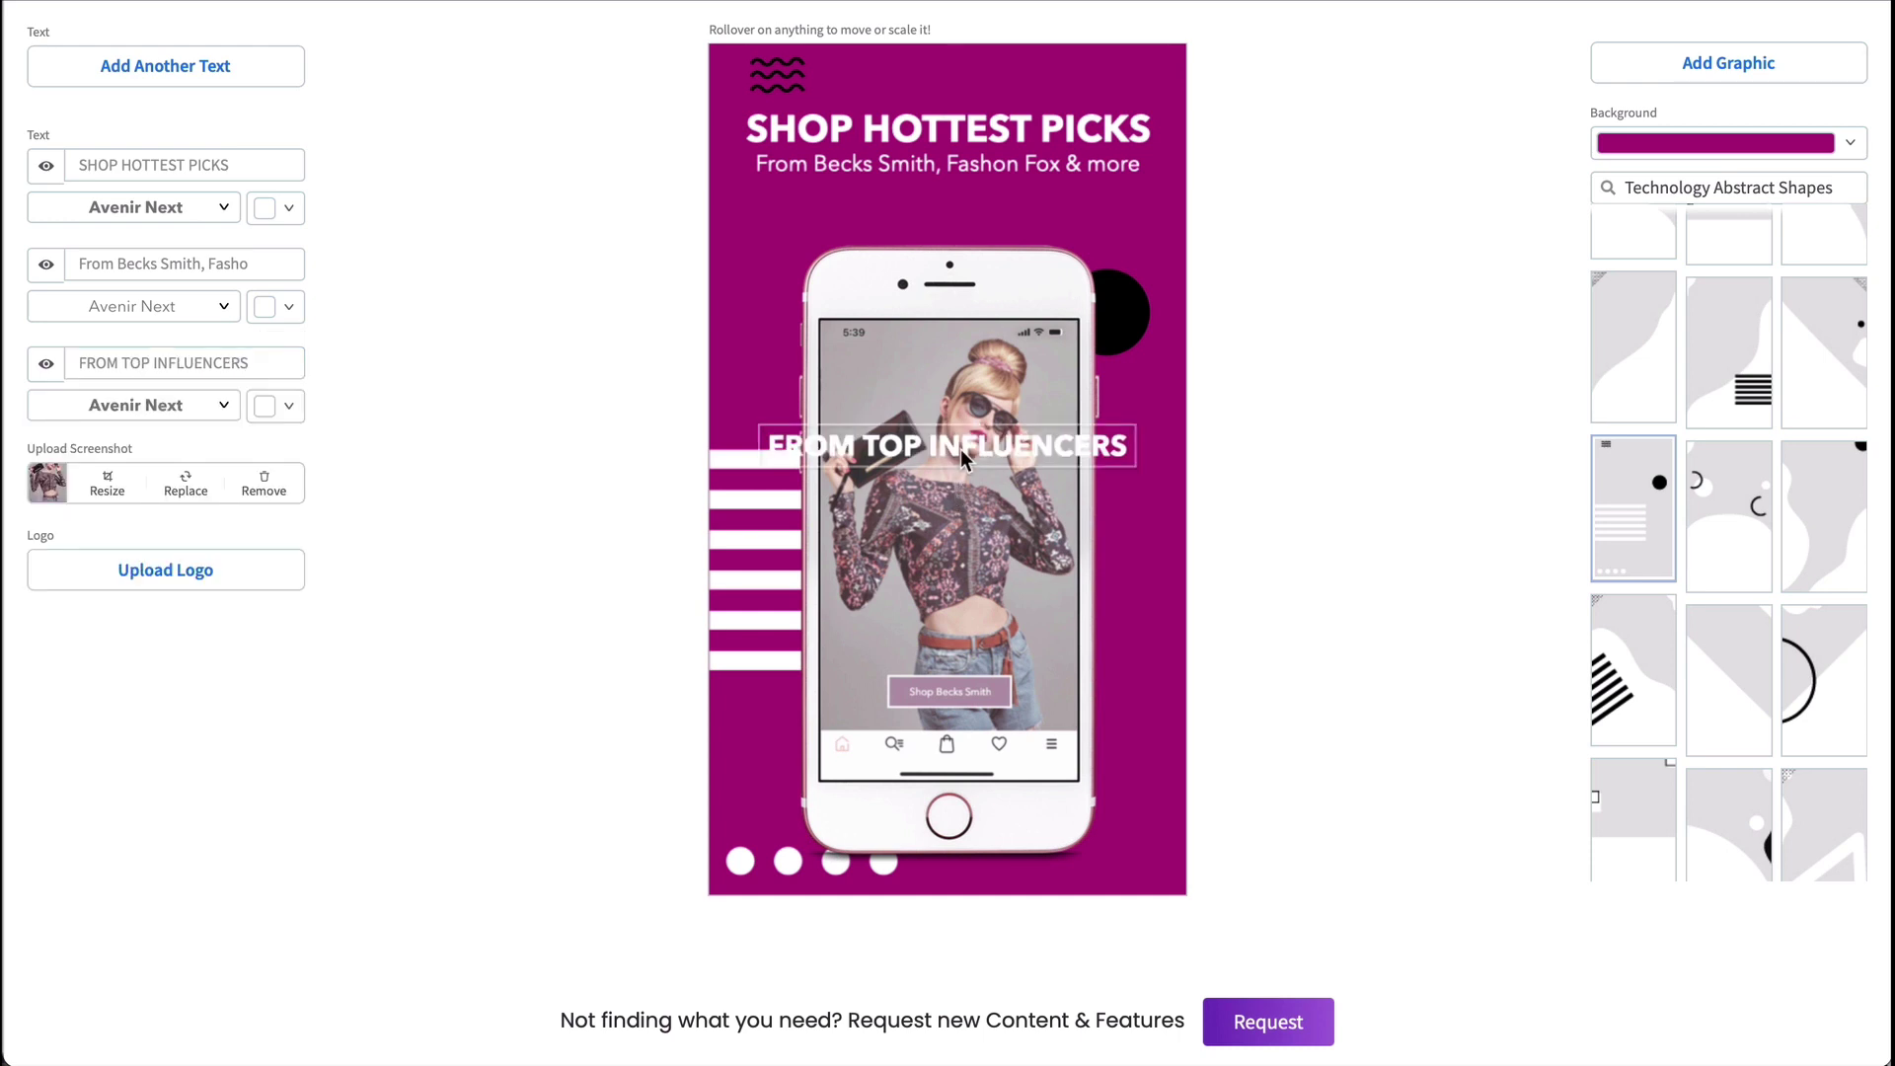
pyautogui.moveTo(962, 447); pyautogui.dragTo(950, 160)
# Rearrange the texts so FROM TOP INFLUENCERS sits under the heading, subtitle below it
pyautogui.click(868, 213)
pyautogui.moveTo(867, 213); pyautogui.dragTo(868, 220)
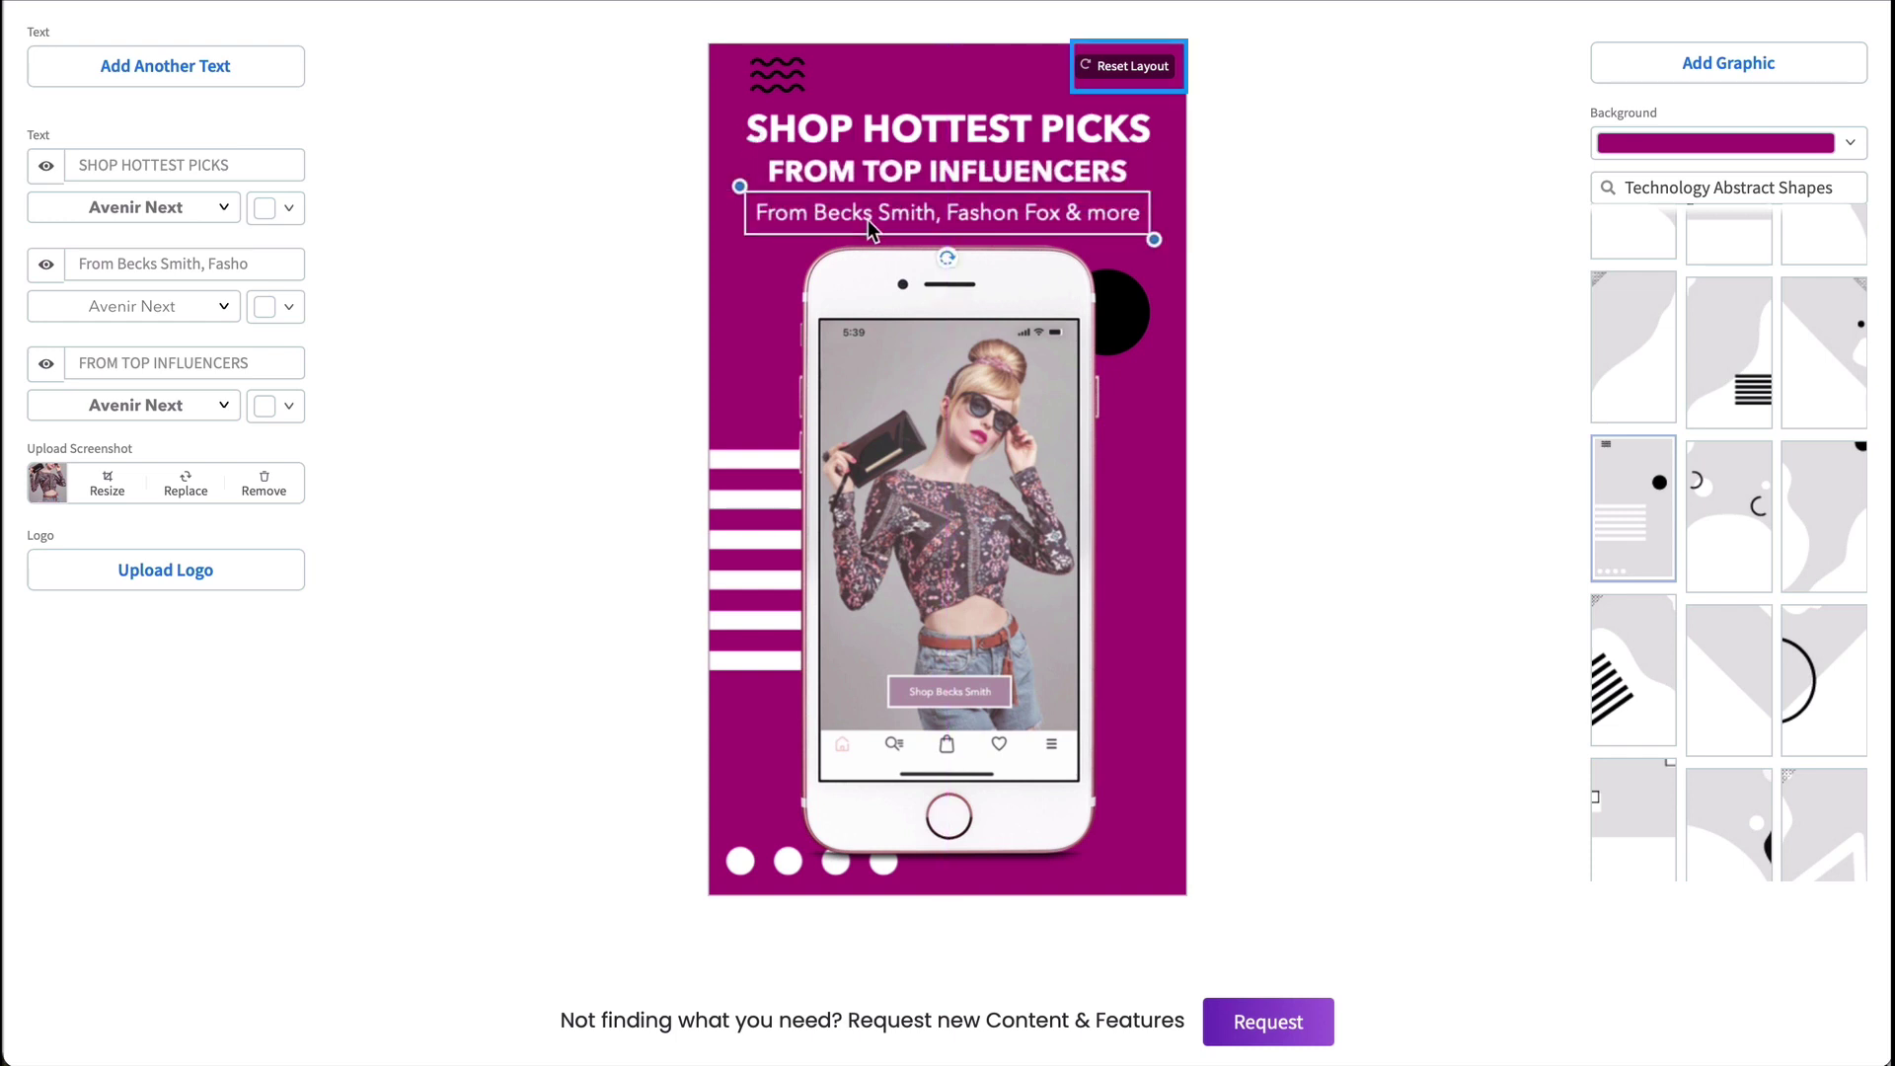
pyautogui.moveTo(1102, 116)
pyautogui.mouseDown()
pyautogui.moveTo(1078, 140)
pyautogui.moveTo(1184, 112)
pyautogui.moveTo(1085, 115)
pyautogui.mouseUp()
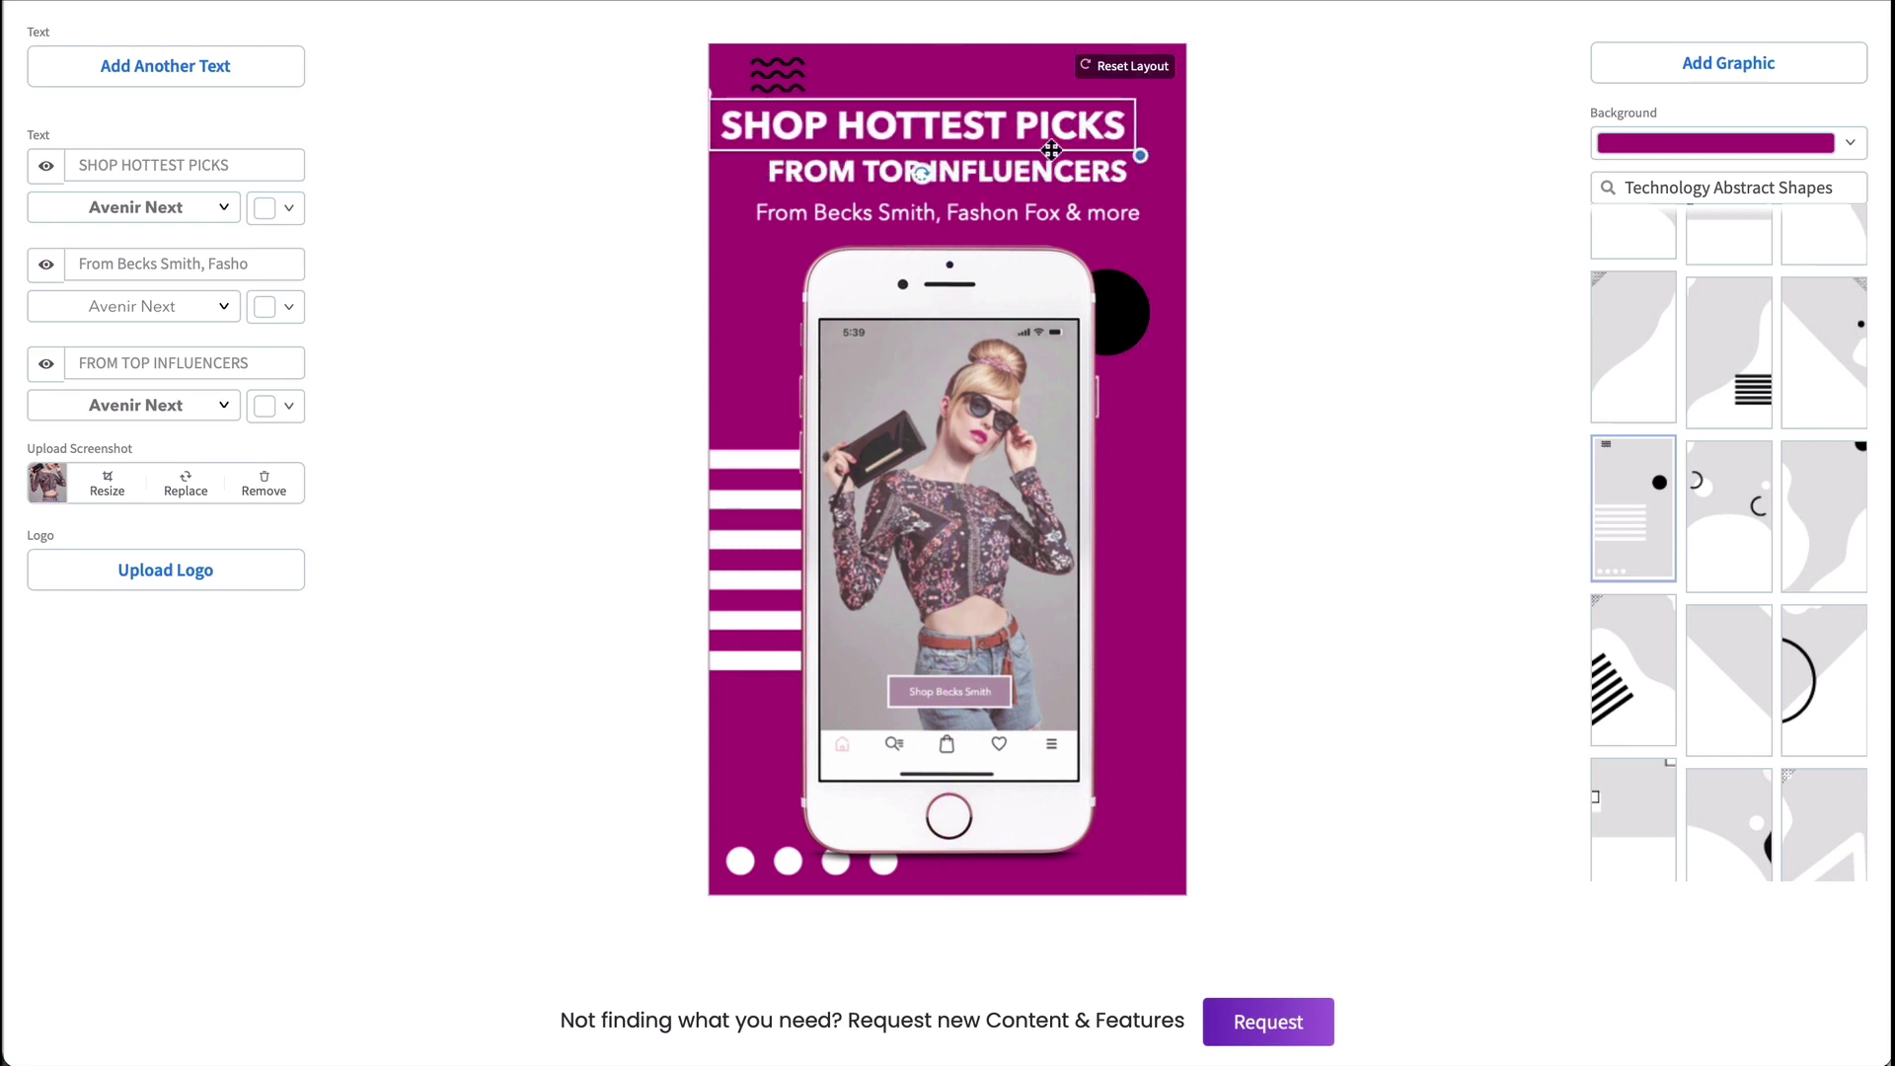
pyautogui.click(1123, 66)
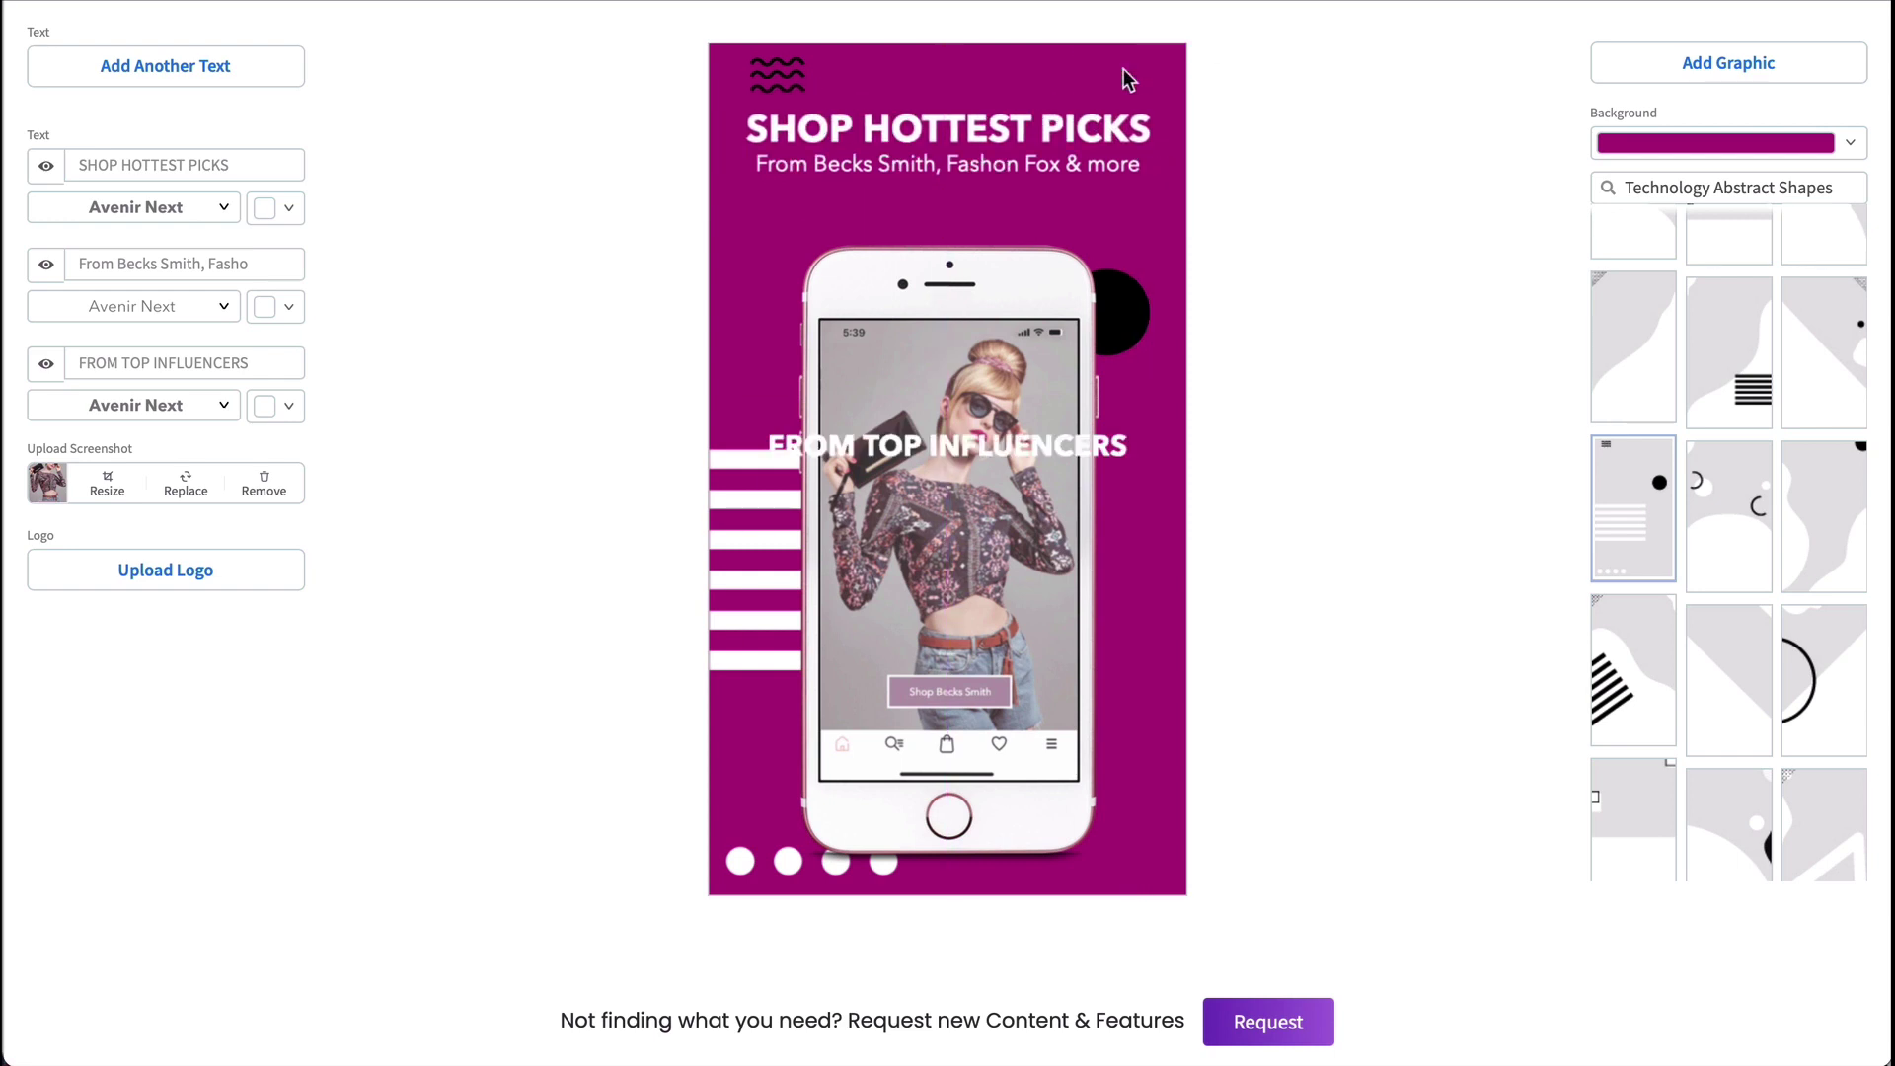
pyautogui.moveTo(1062, 448); pyautogui.dragTo(1063, 223)
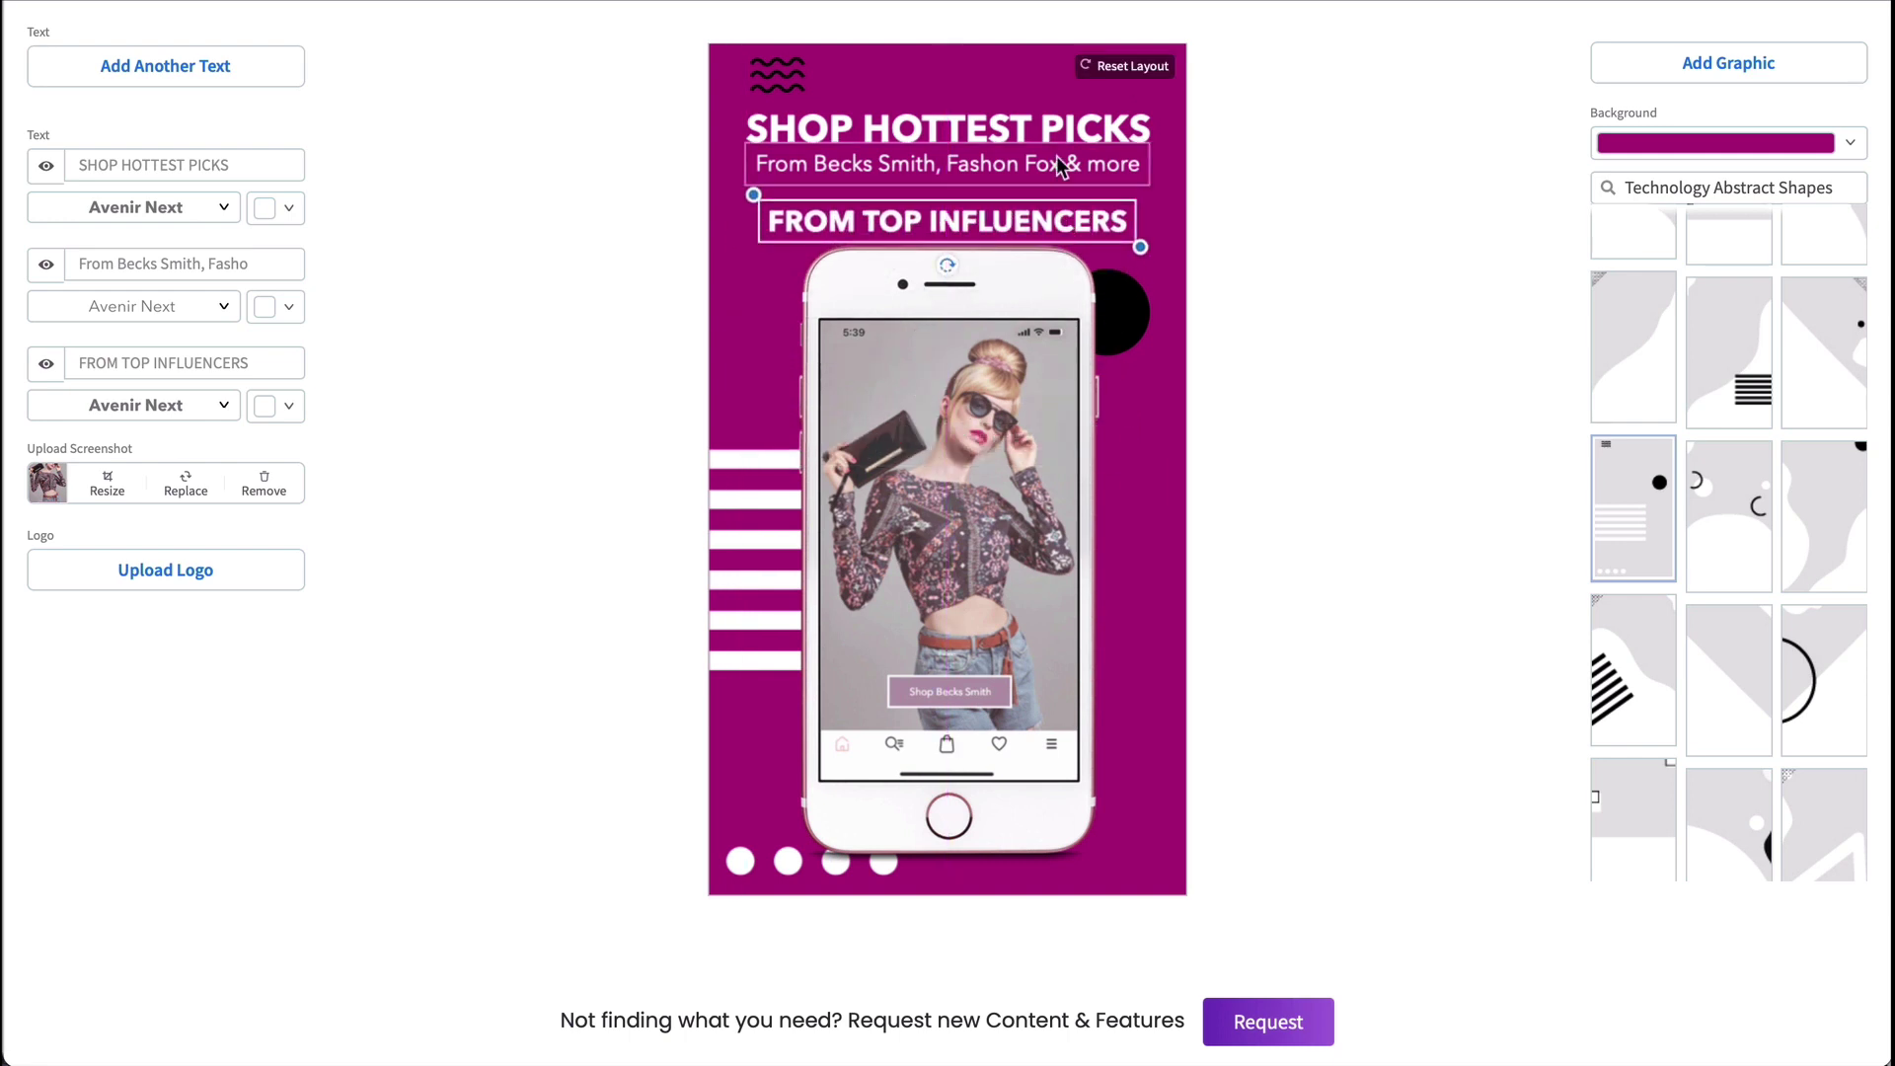
pyautogui.moveTo(1062, 152); pyautogui.dragTo(1116, 138)
pyautogui.moveTo(1014, 180); pyautogui.dragTo(1015, 158)
pyautogui.moveTo(891, 263); pyautogui.dragTo(891, 196)
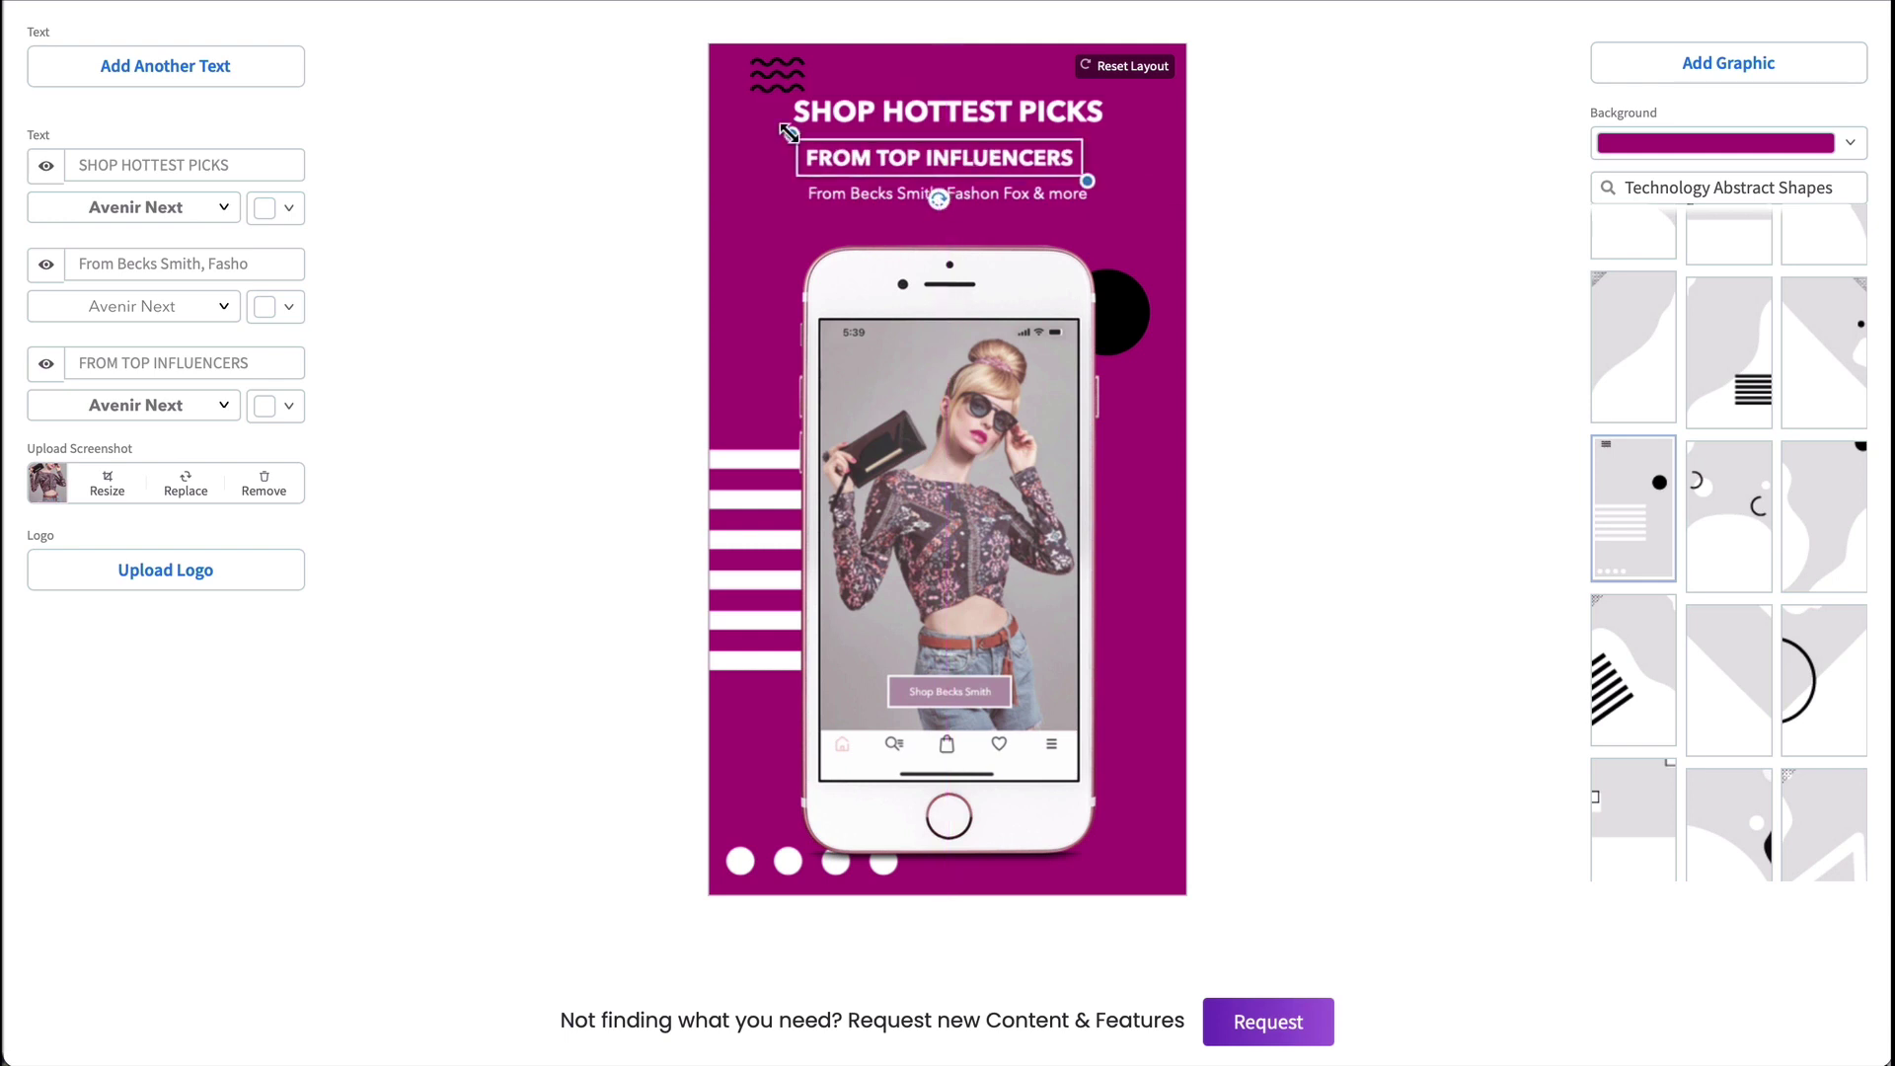
# Delete 'From' from the subtitle and enlarge the SHOP HOTTEST PICKS heading
pyautogui.click(1039, 213)
pyautogui.click(110, 264)
pyautogui.press('BackSpace')
pyautogui.press('BackSpace')
pyautogui.press('BackSpace')
pyautogui.press('BackSpace')
pyautogui.press('BackSpace')
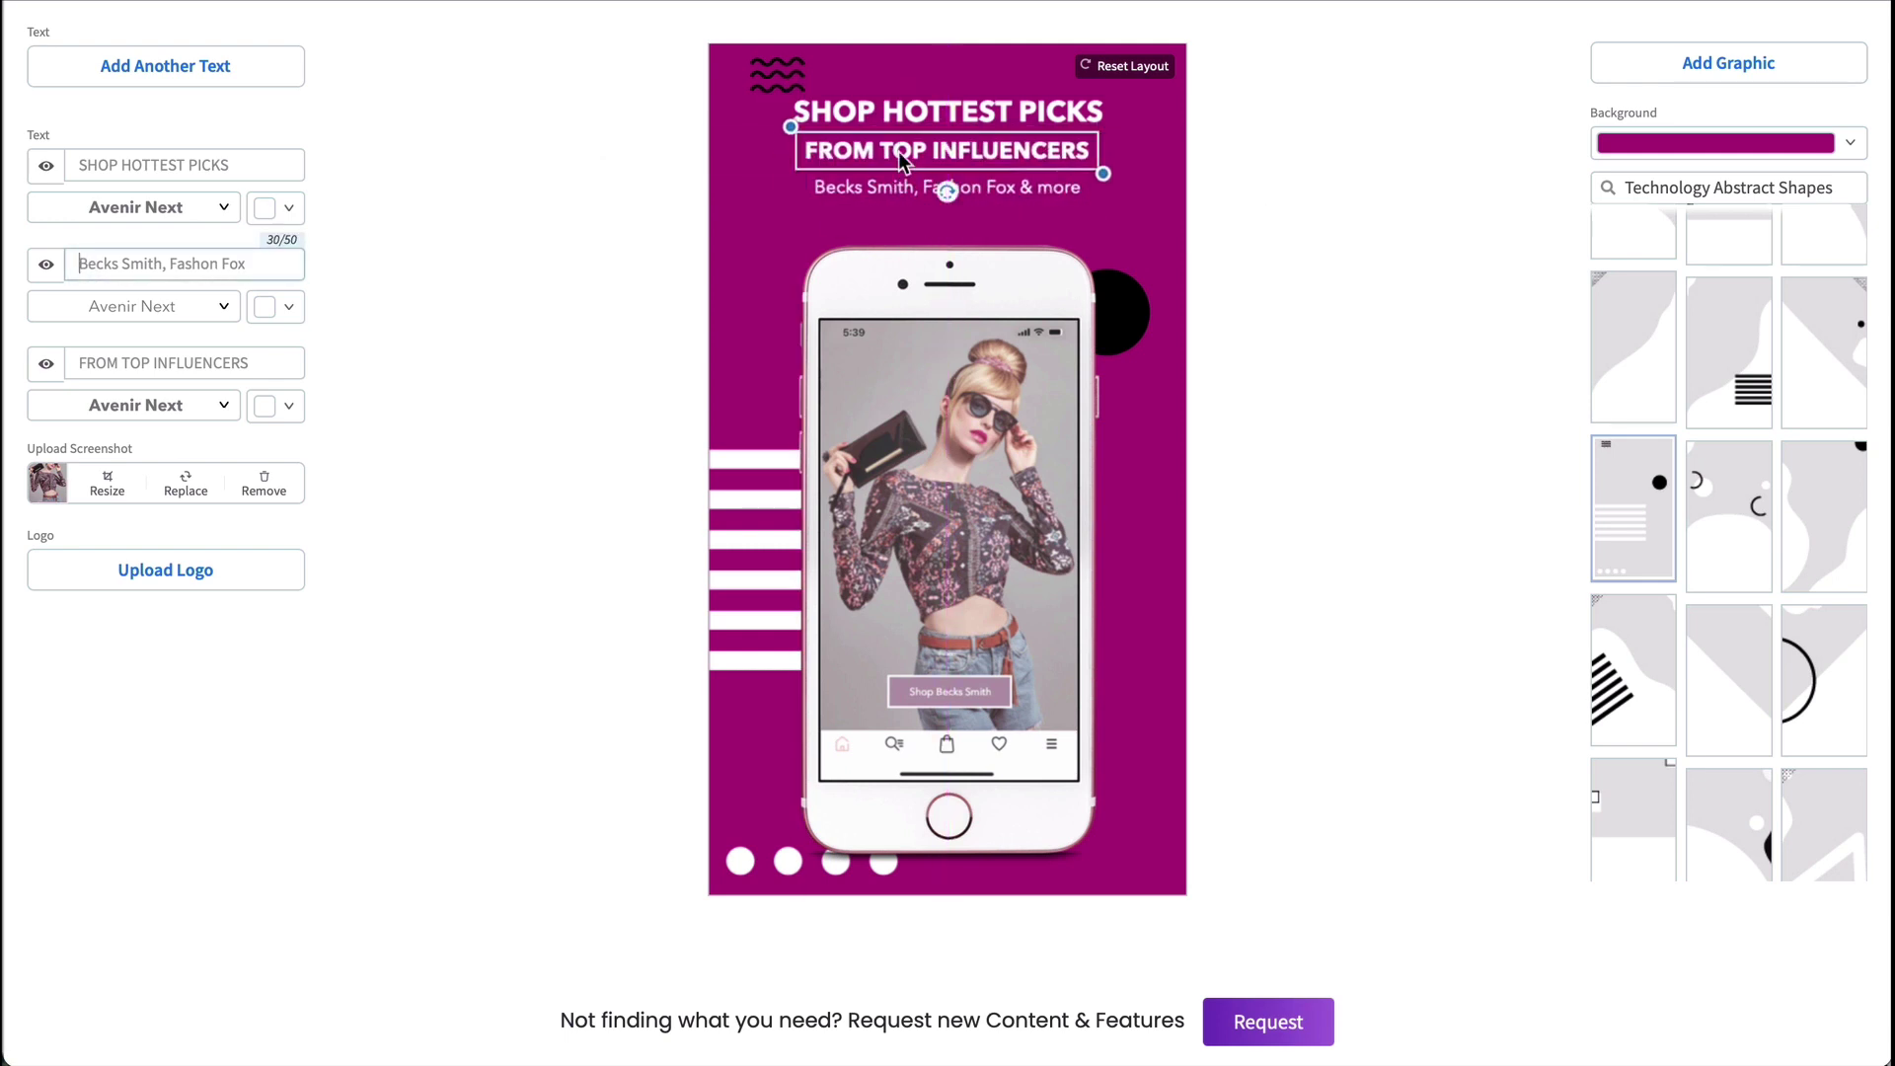
pyautogui.click(1046, 111)
pyautogui.moveTo(1128, 135); pyautogui.dragTo(1135, 139)
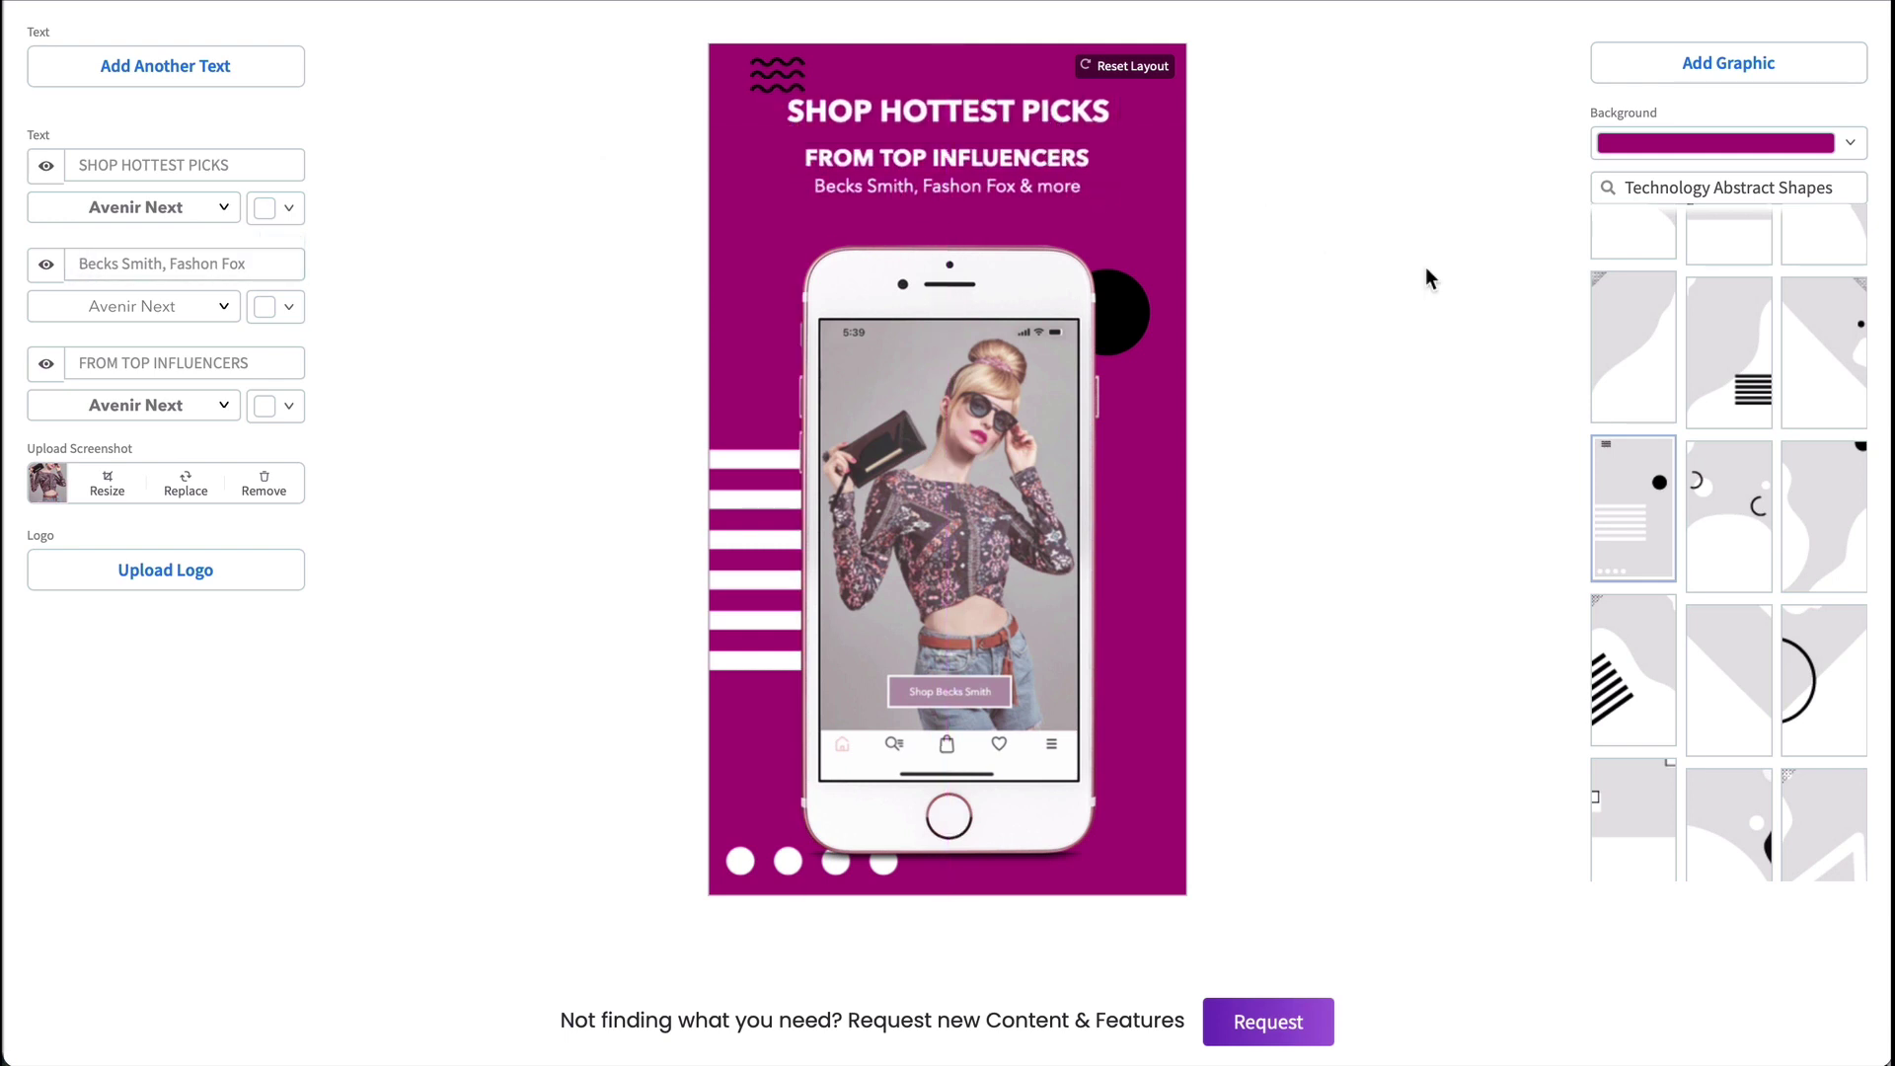
pyautogui.scroll(2, 1426, 267)
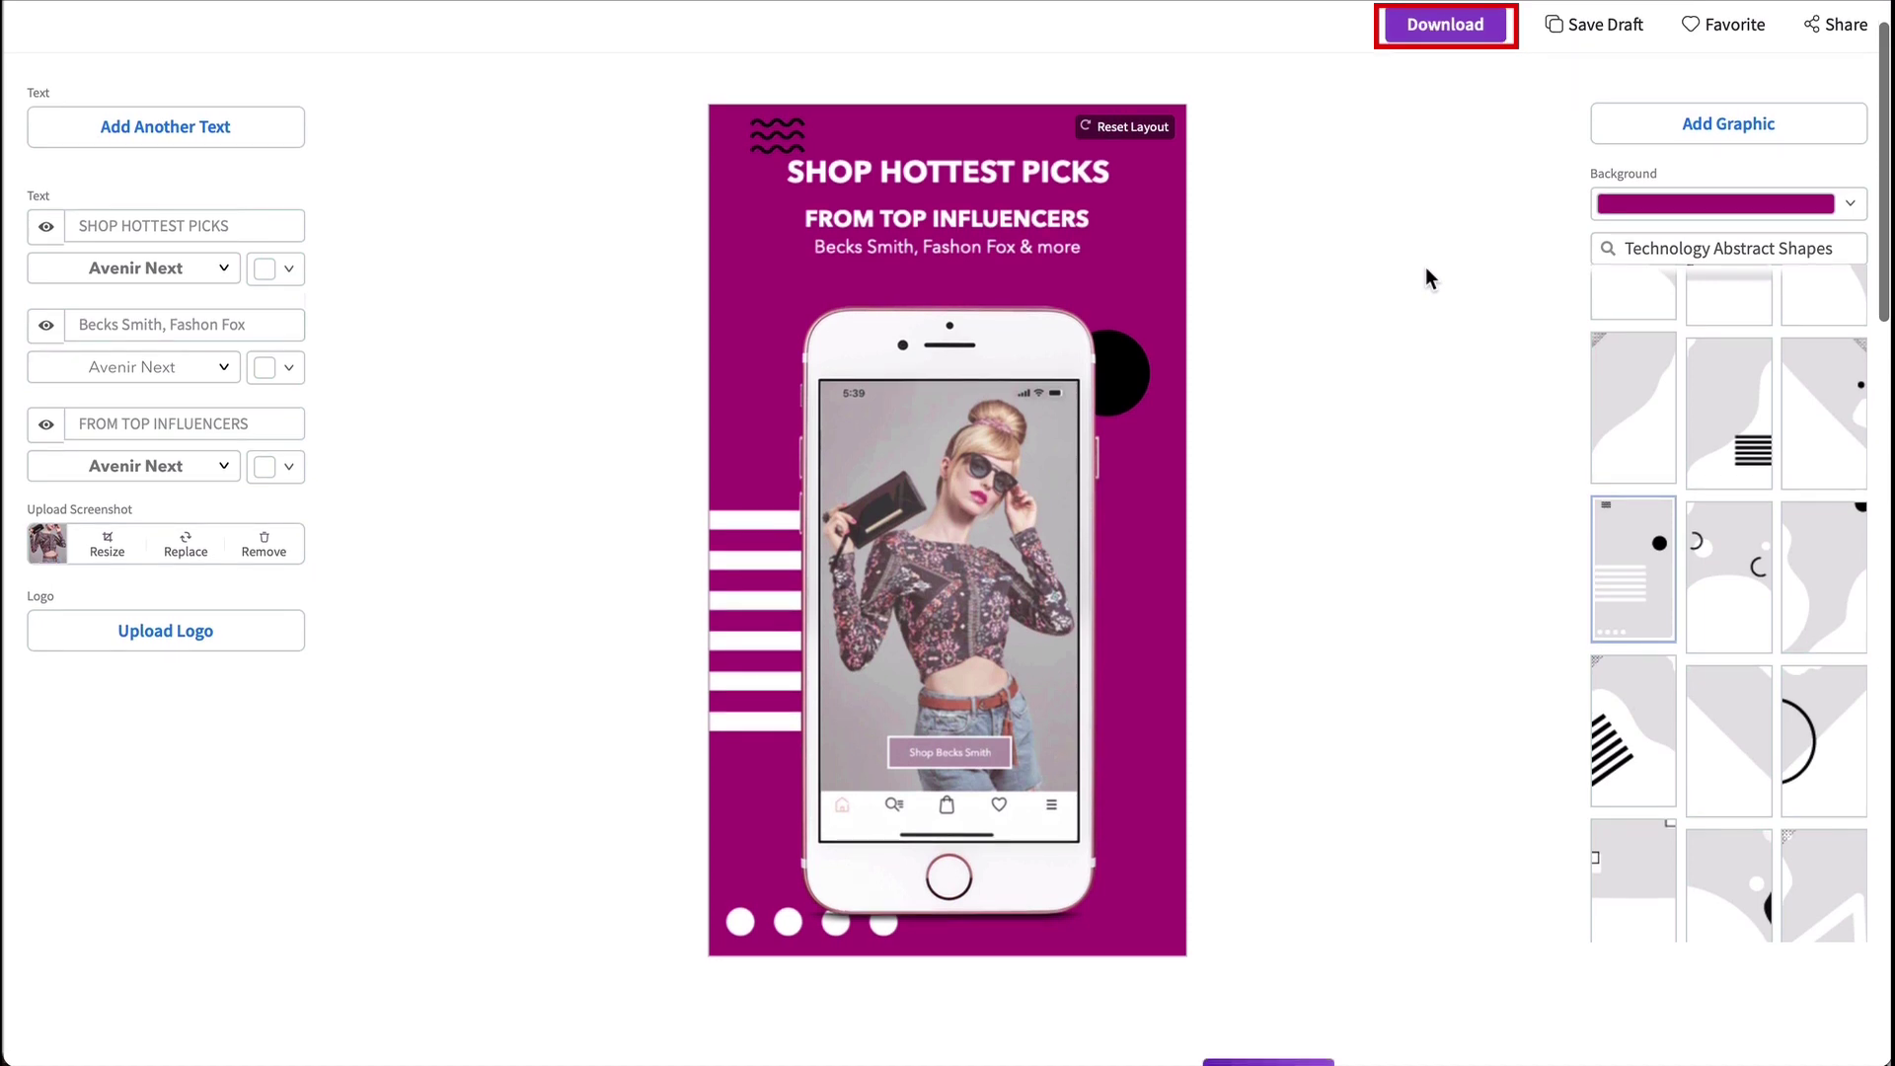
# Open the download options: $2.95 single mockup or $14.95/month unlimited subscription
pyautogui.click(1452, 30)
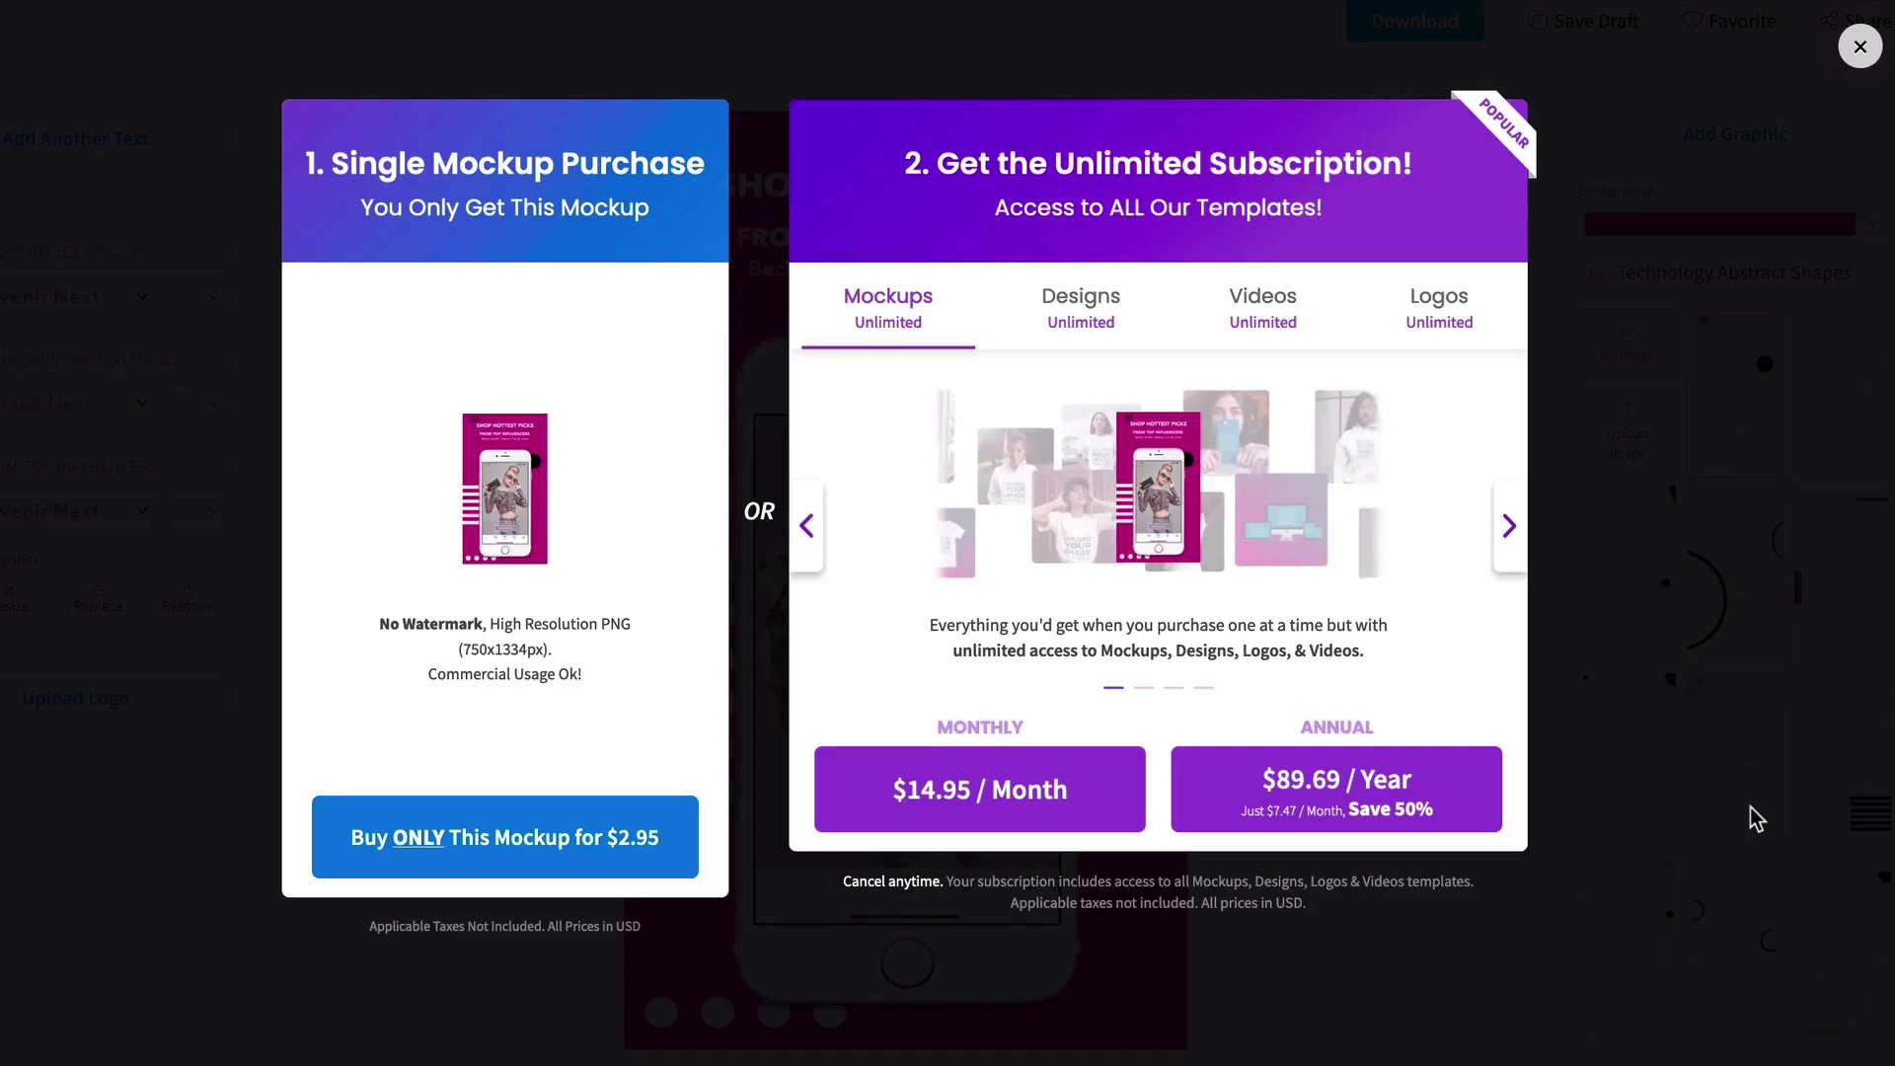